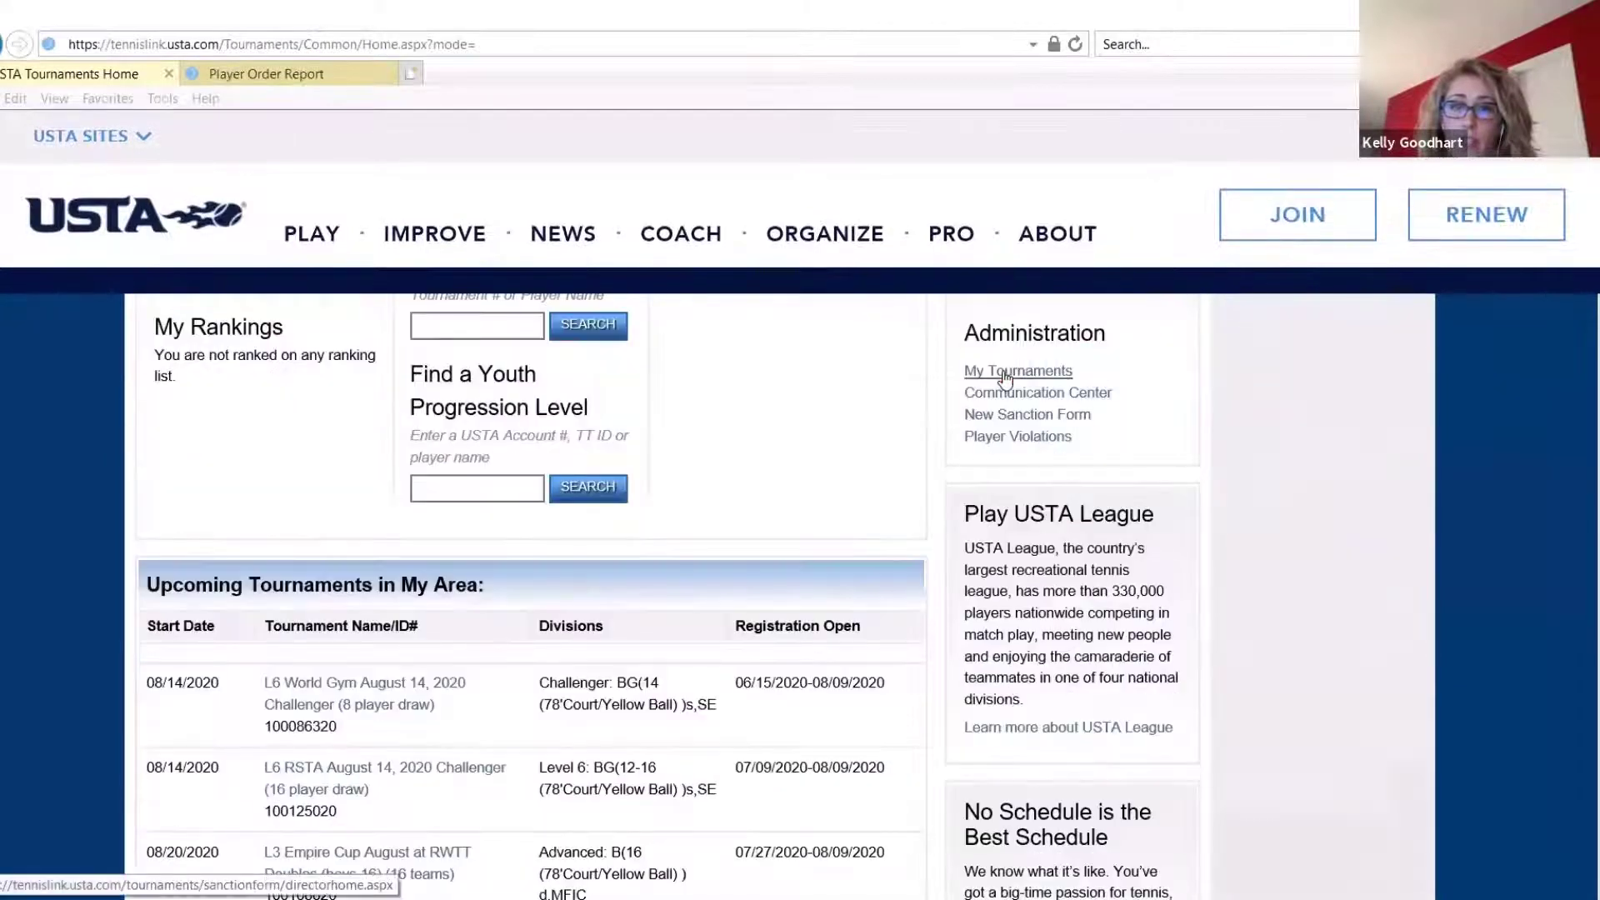
Open entrant processing for the L5 SPORTIME Quogue August 14, 2020 Challenger (16 player draw) from My Tournaments
click(1004, 373)
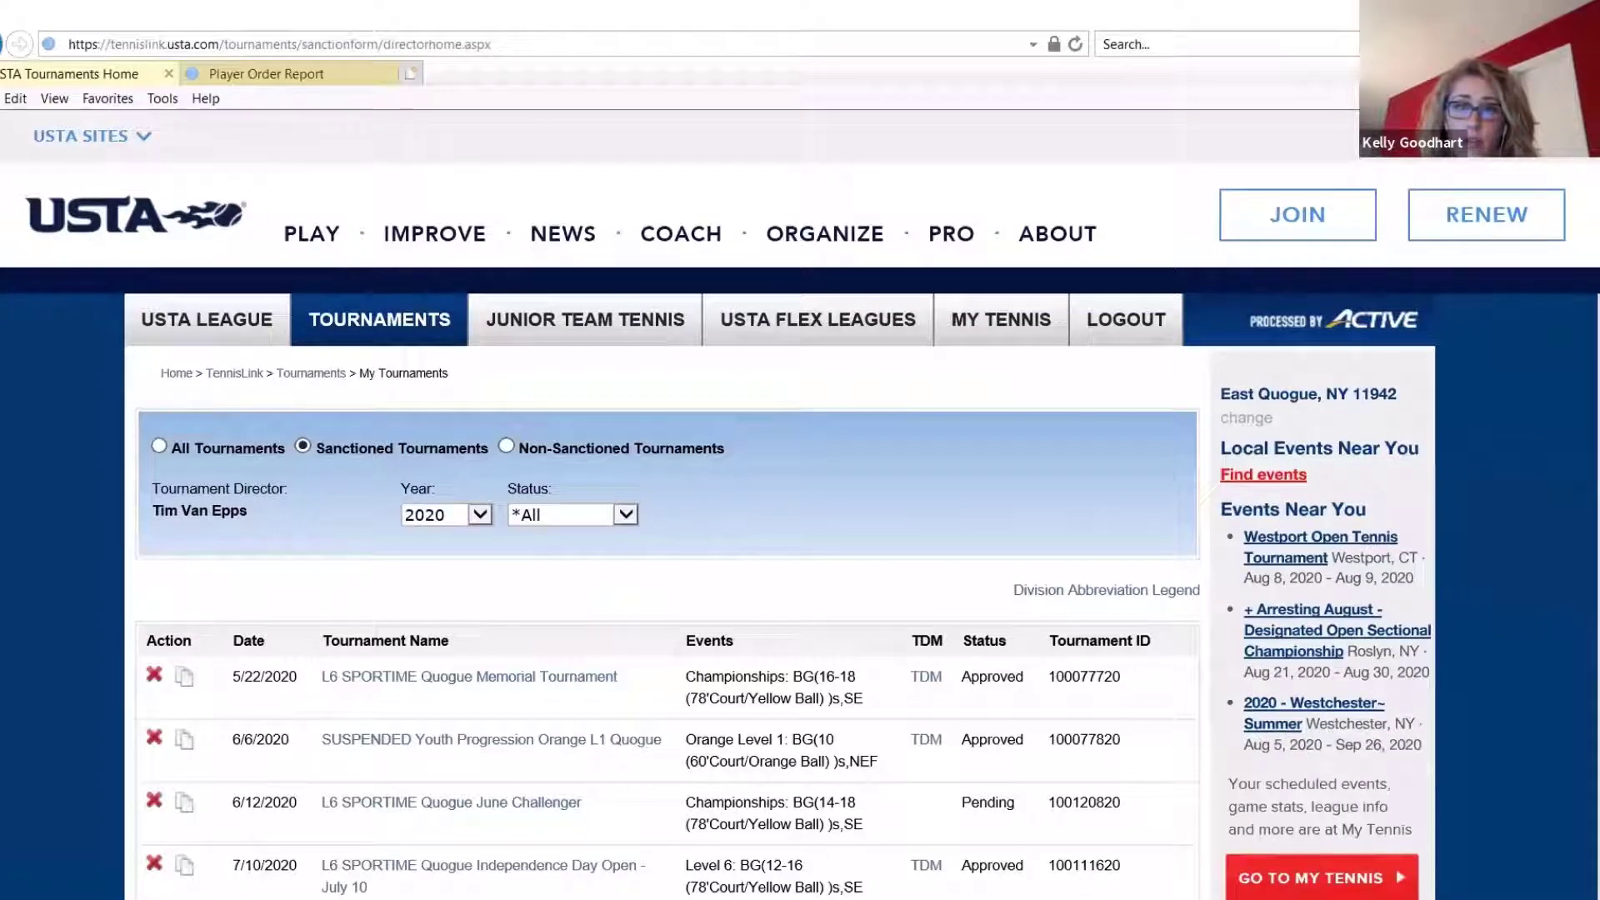
scroll(448, 645, down, 8)
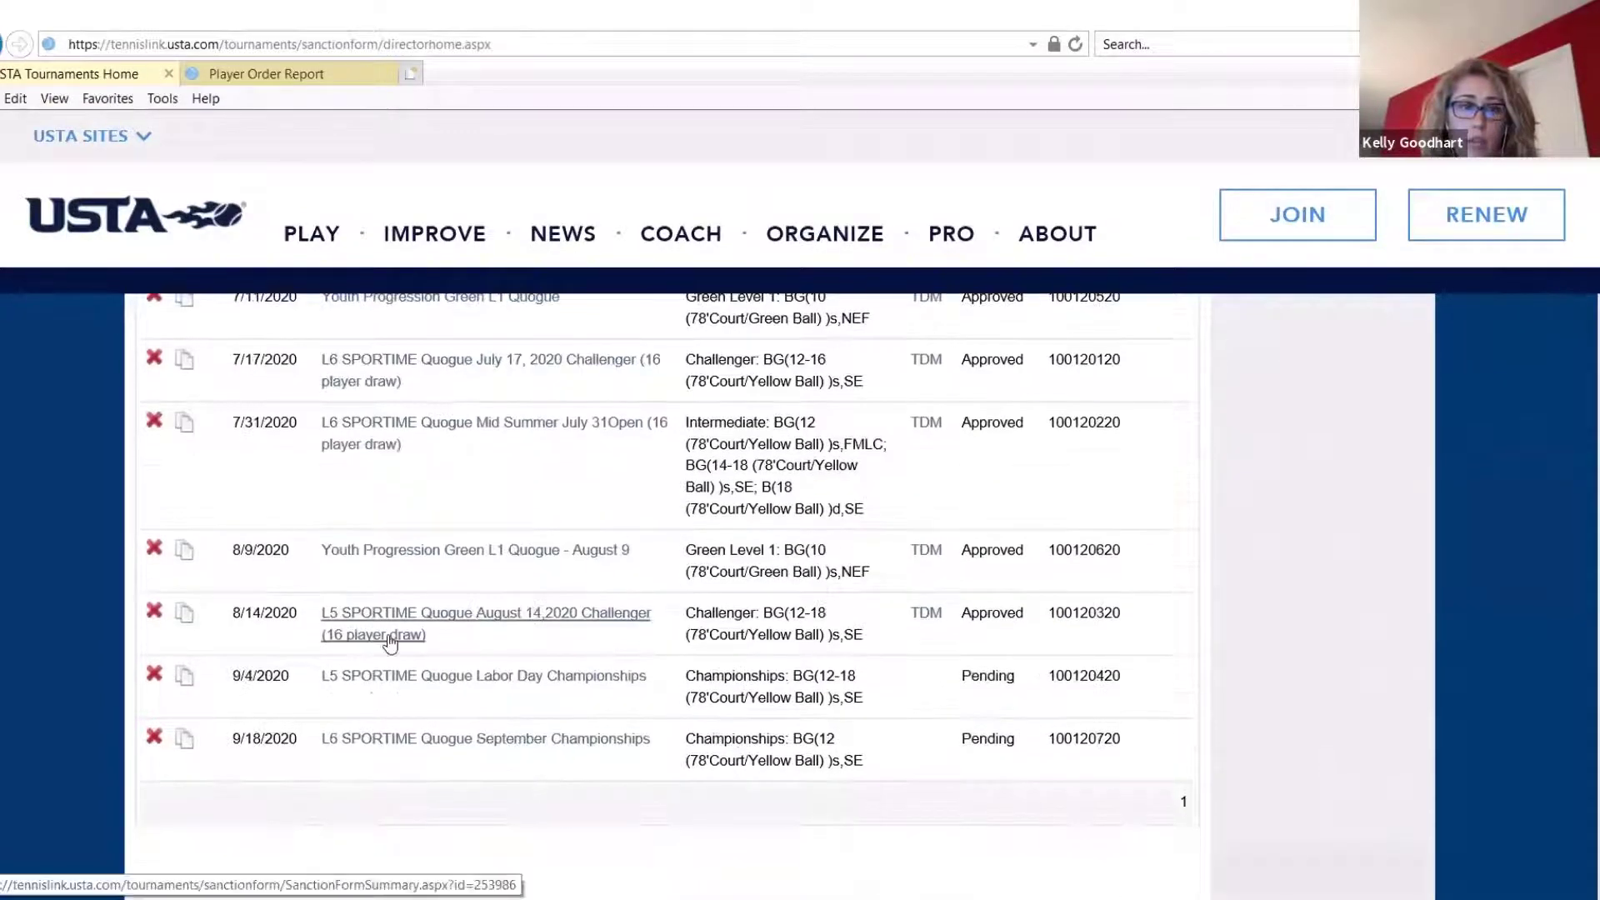
click(377, 636)
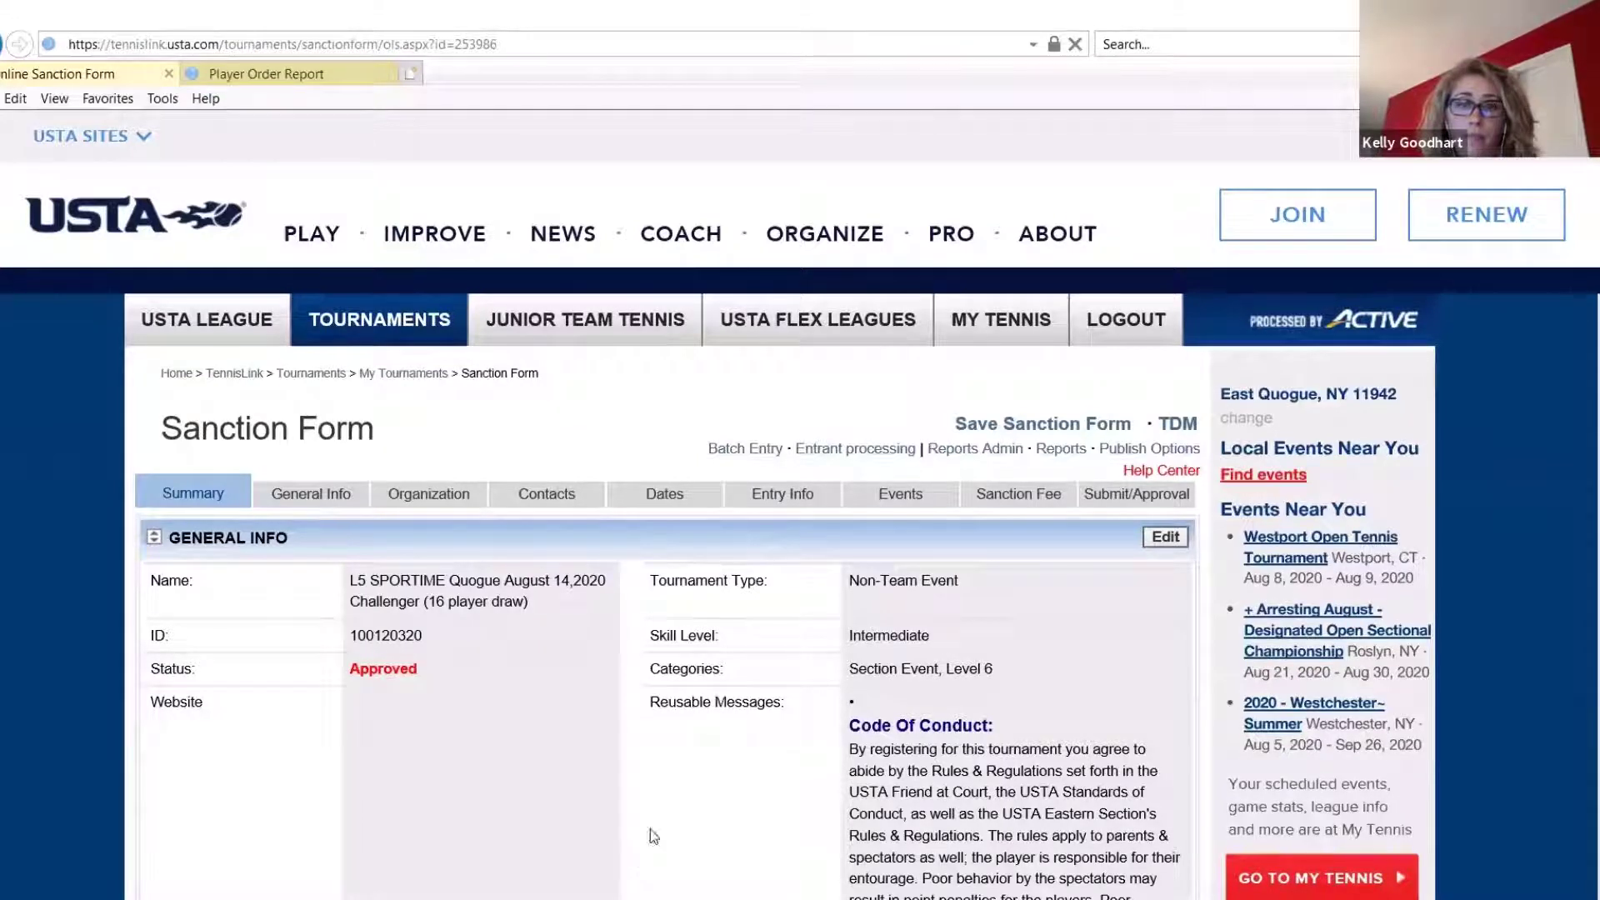
click(849, 457)
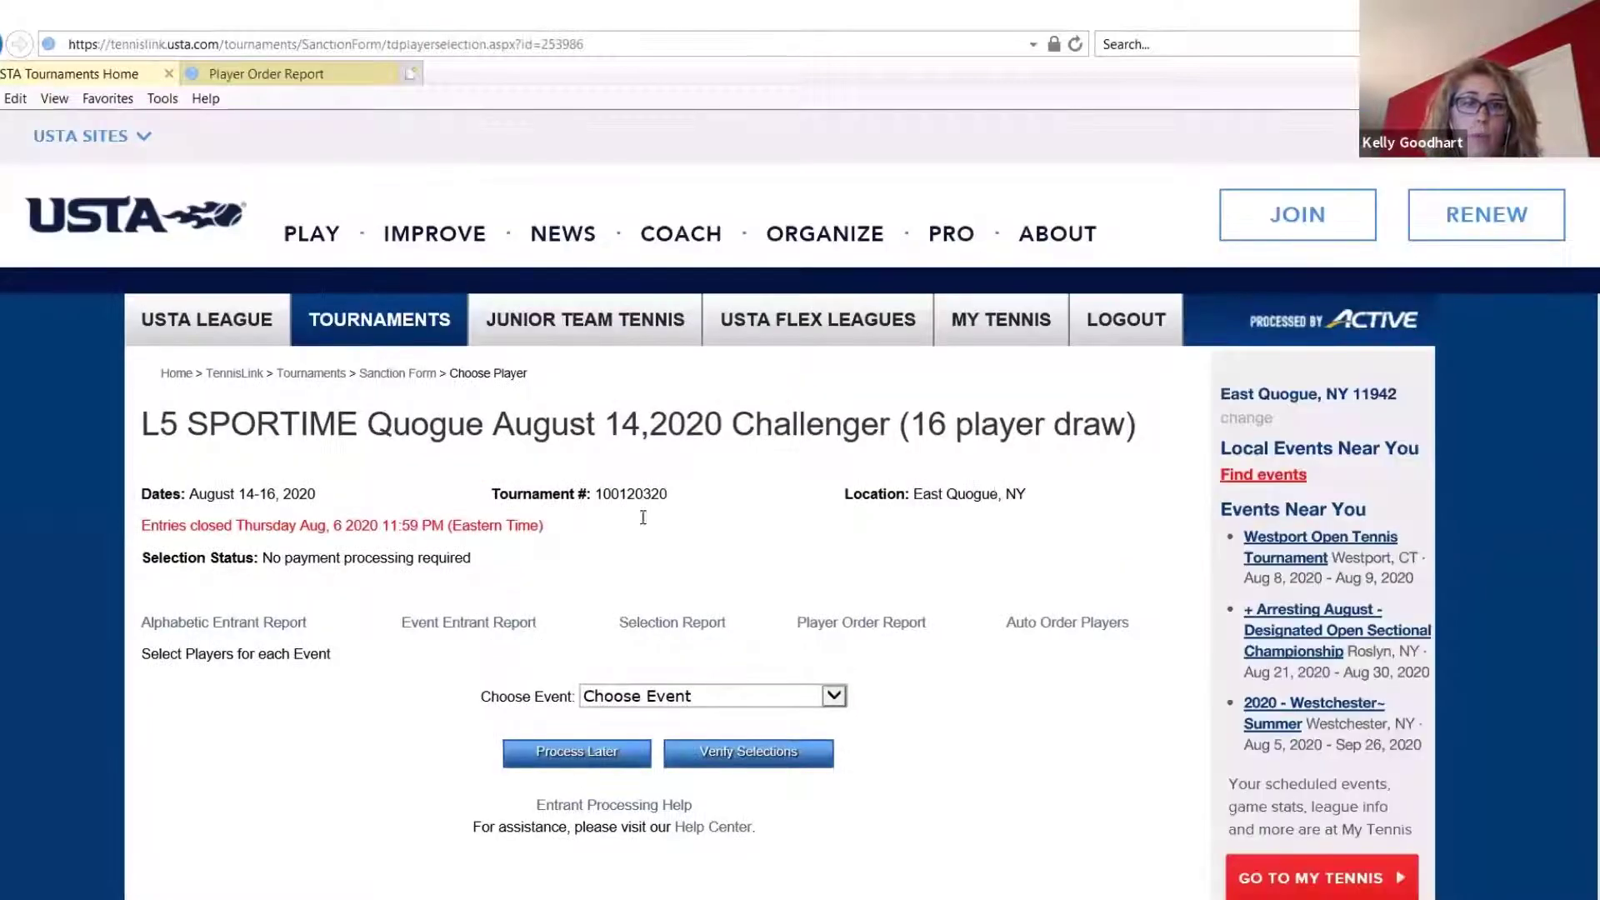
Highlight the entry closing date and draw size, and choose Boys' 18 Singles as the event for player selection
drag(558, 524, 163, 537)
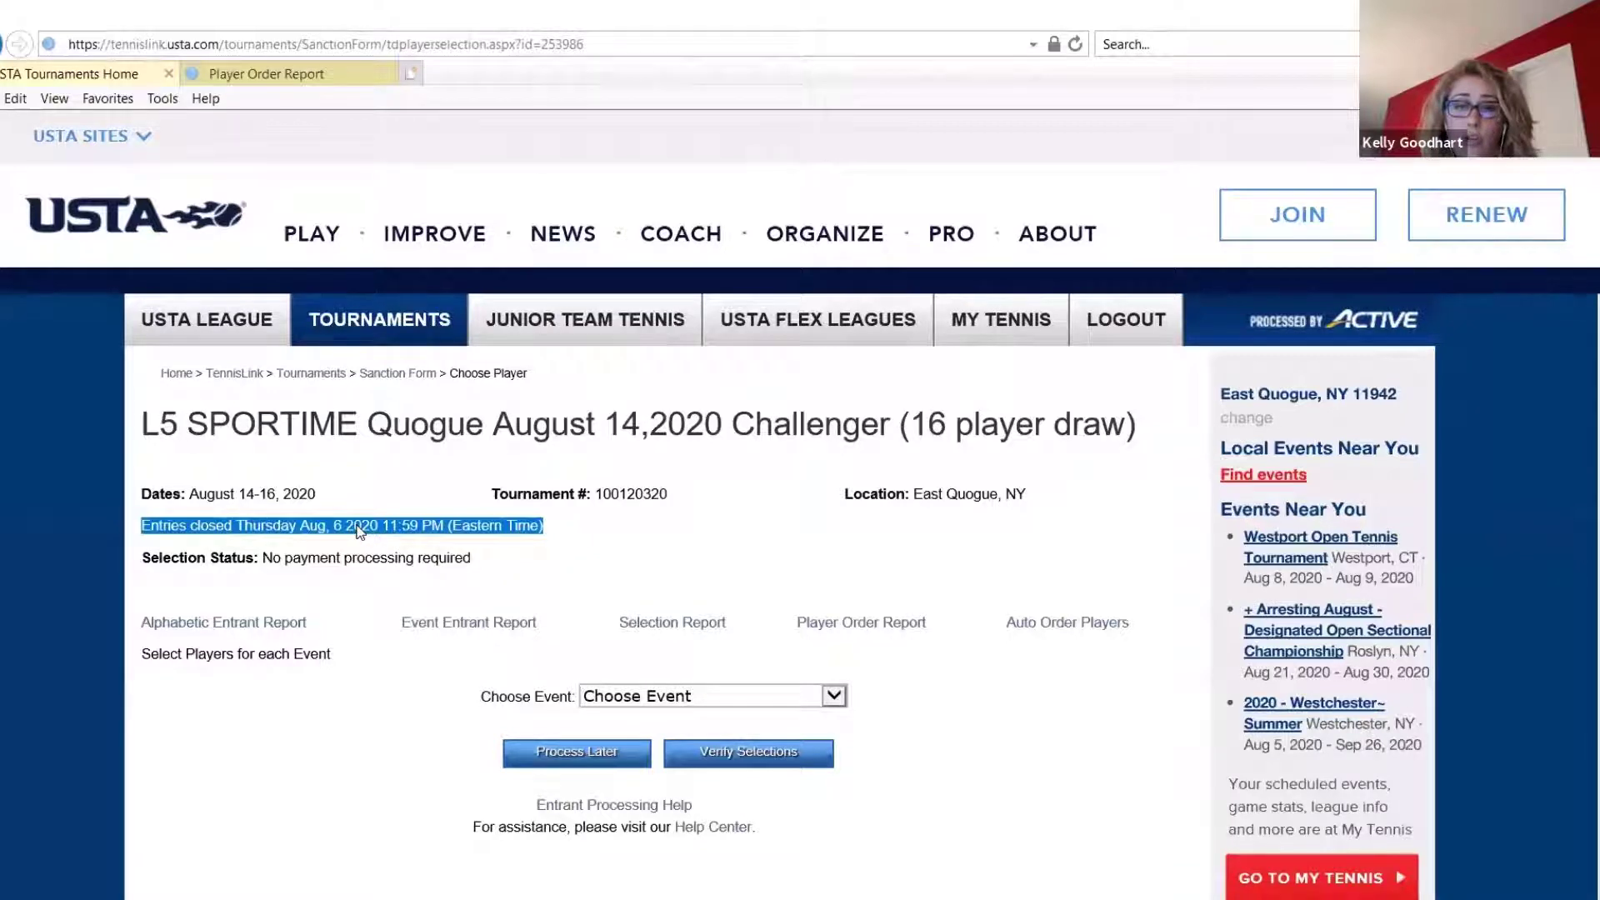
drag(1128, 427, 909, 429)
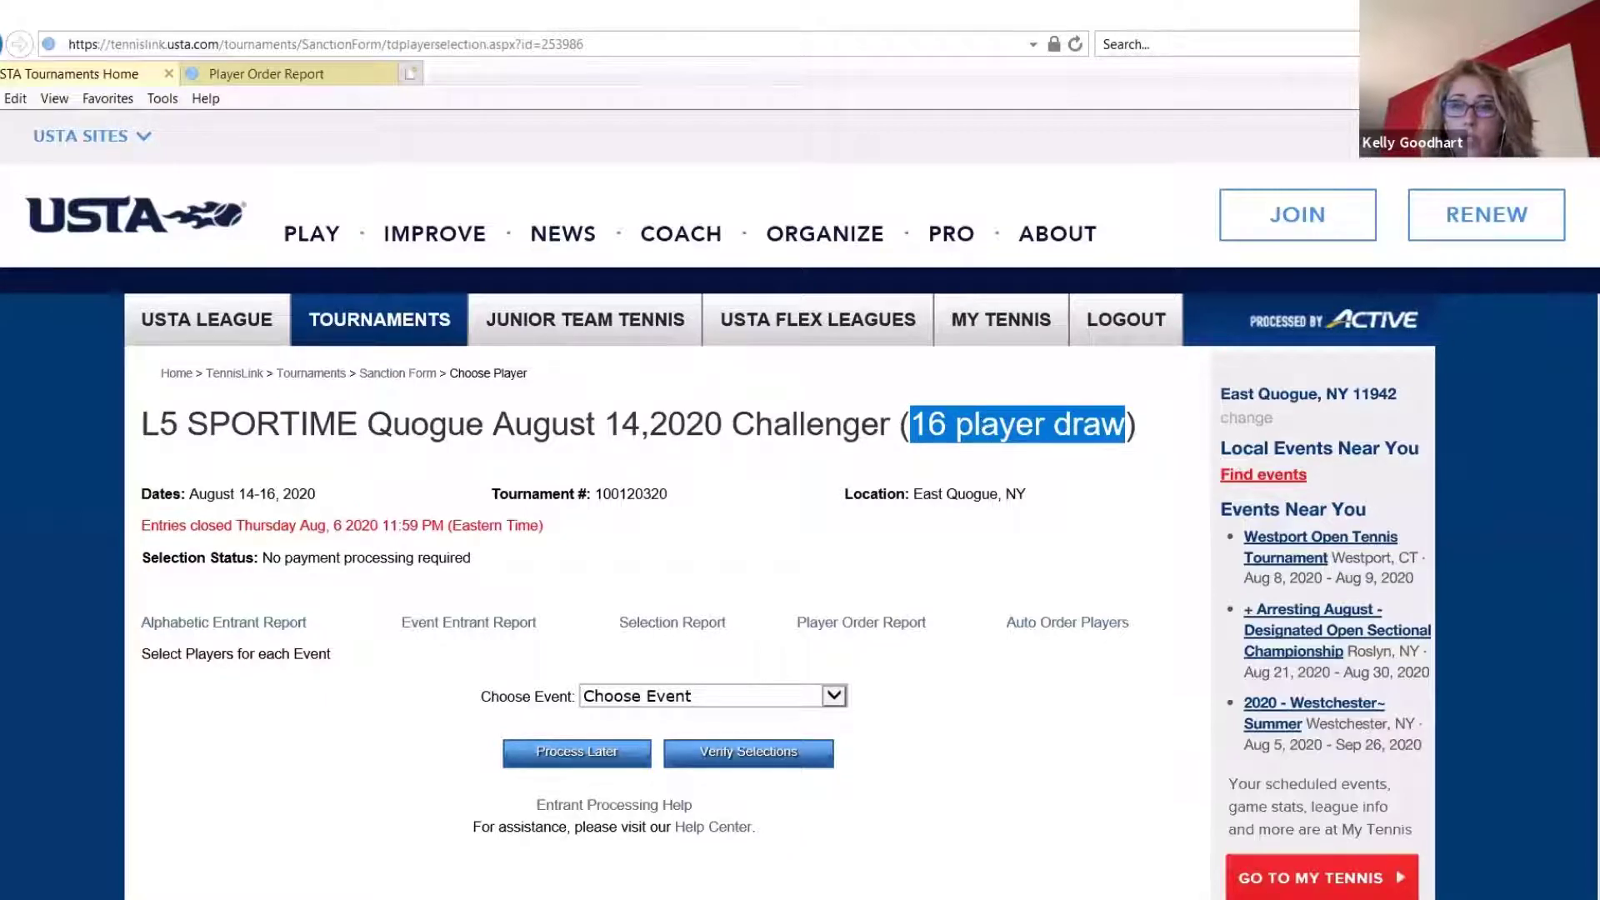
scroll(833, 509, down, 2)
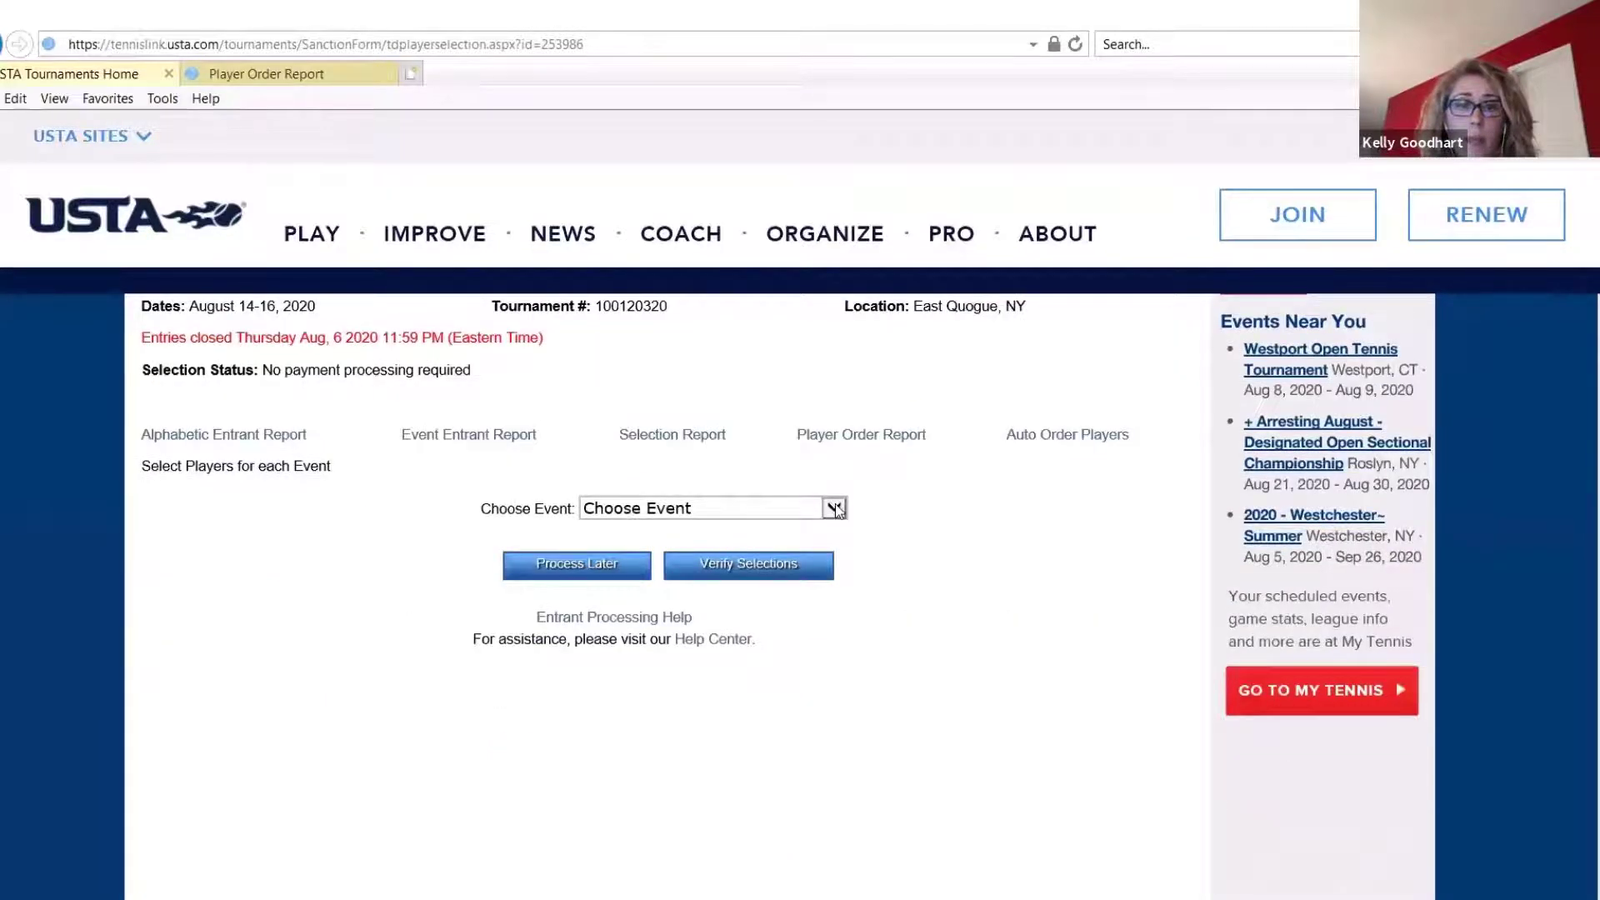
click(834, 509)
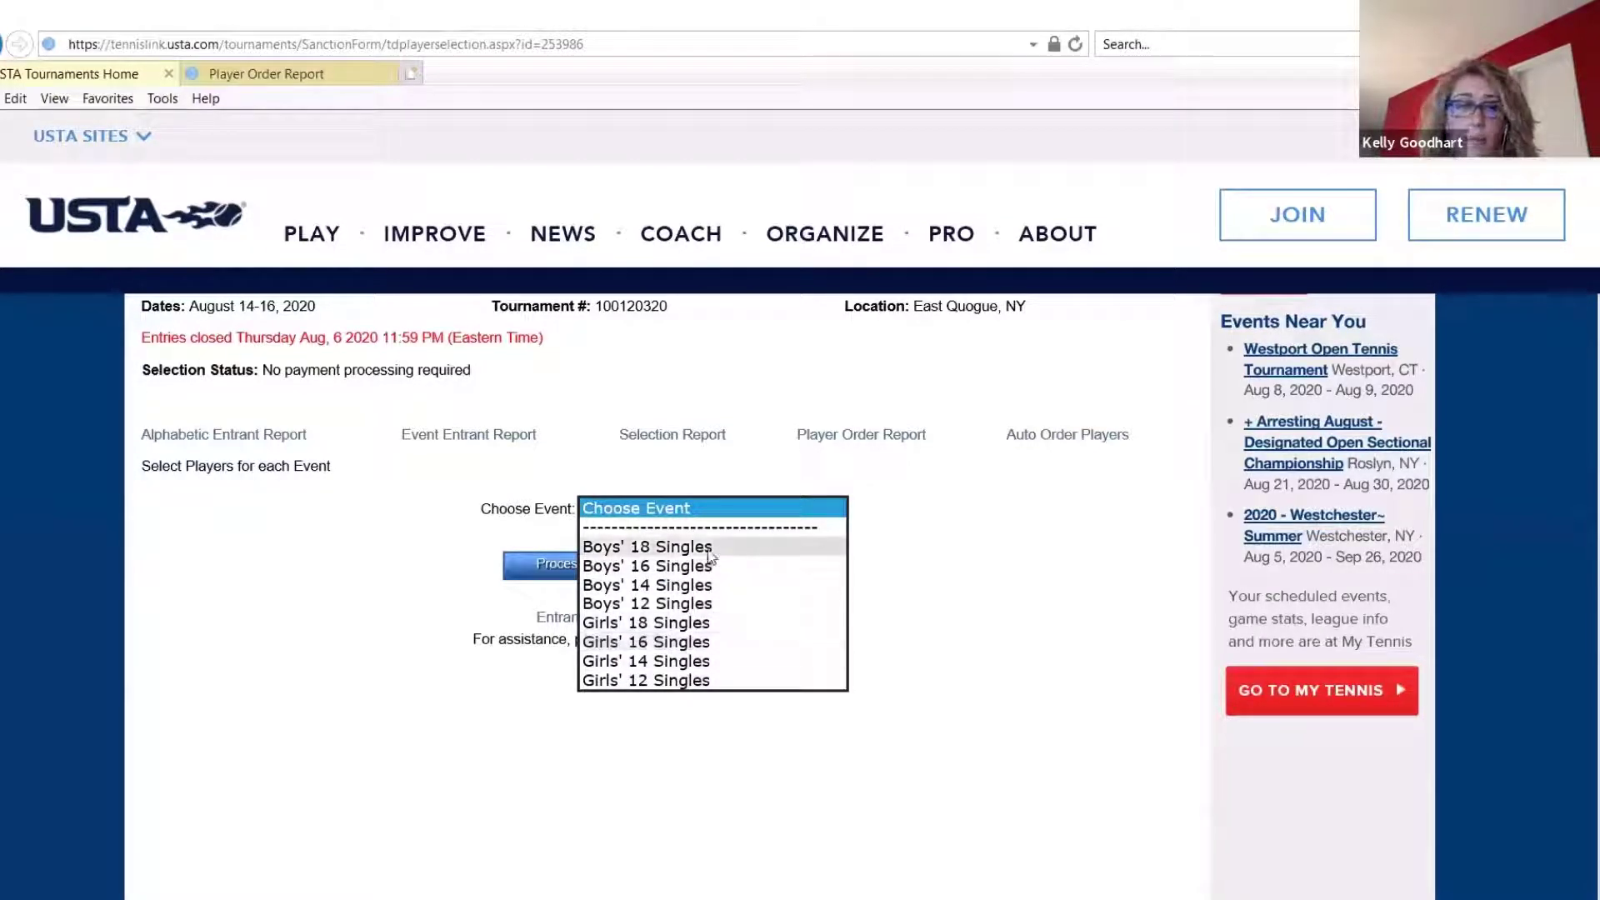
scroll(737, 626, up, 1)
click(734, 616)
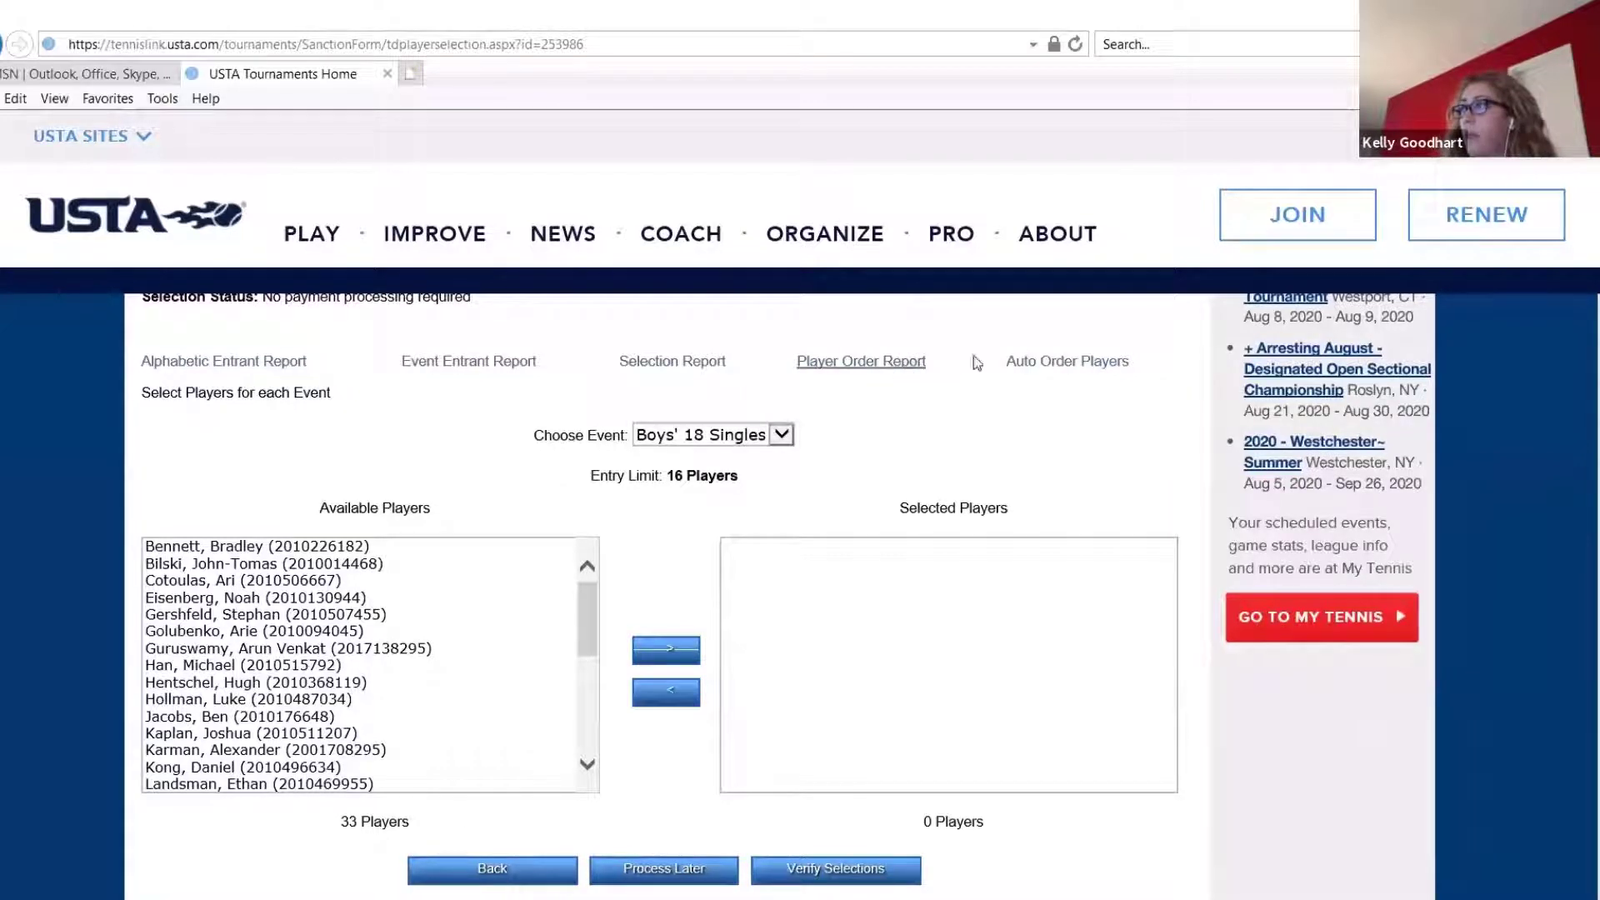
Open Auto Order Players and set it to order 150 players in the Boys' 18 Singles event
click(1038, 364)
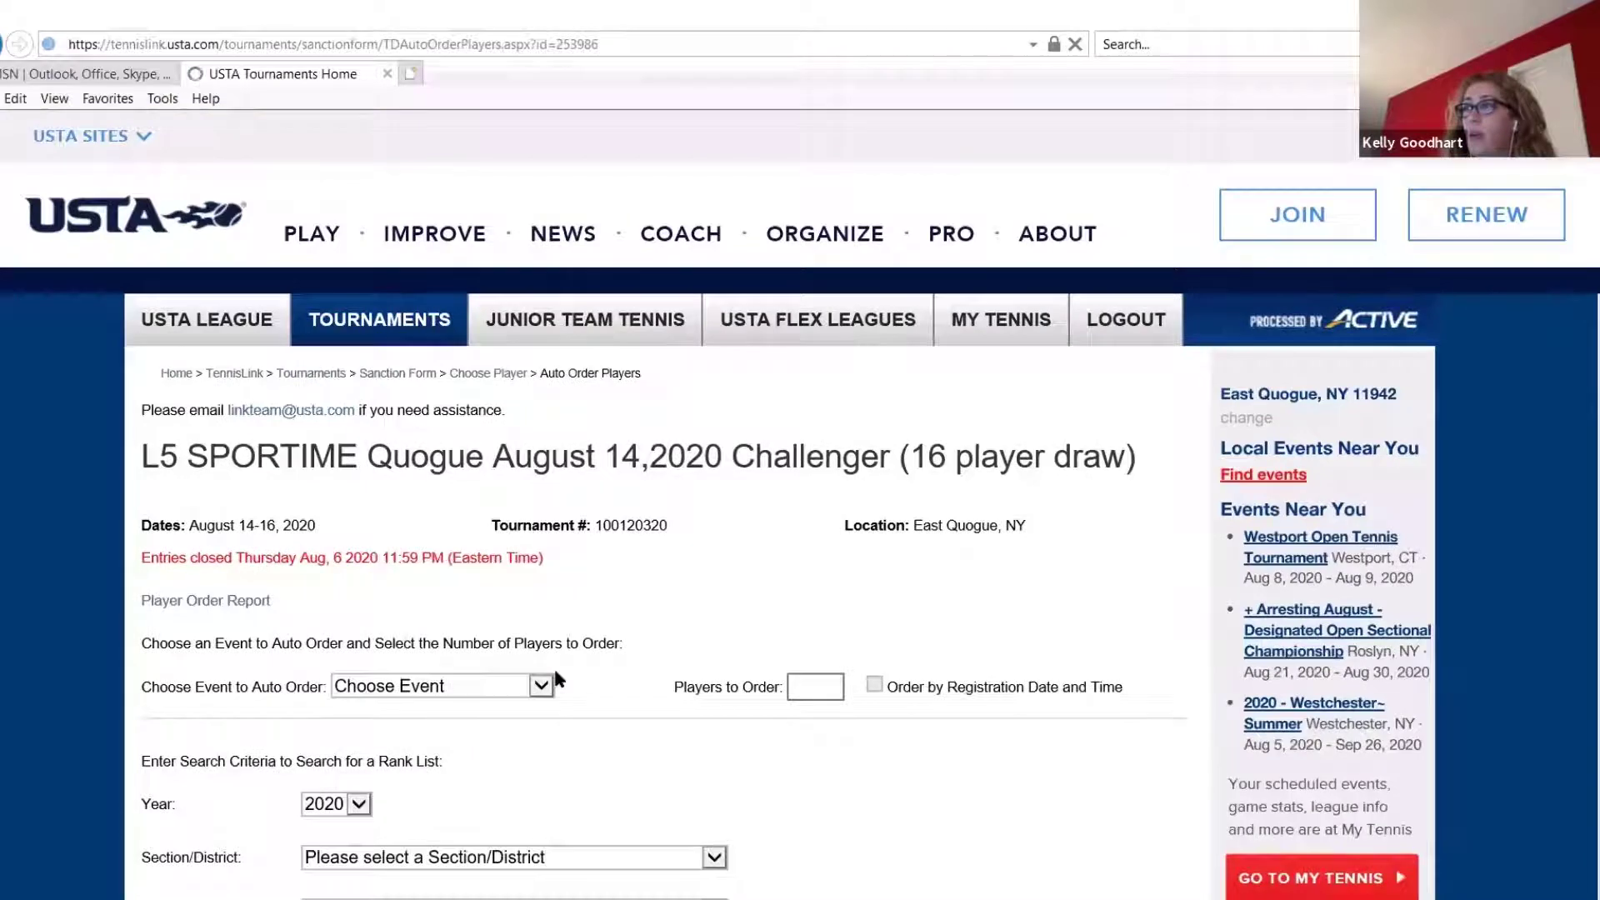
click(539, 692)
click(541, 690)
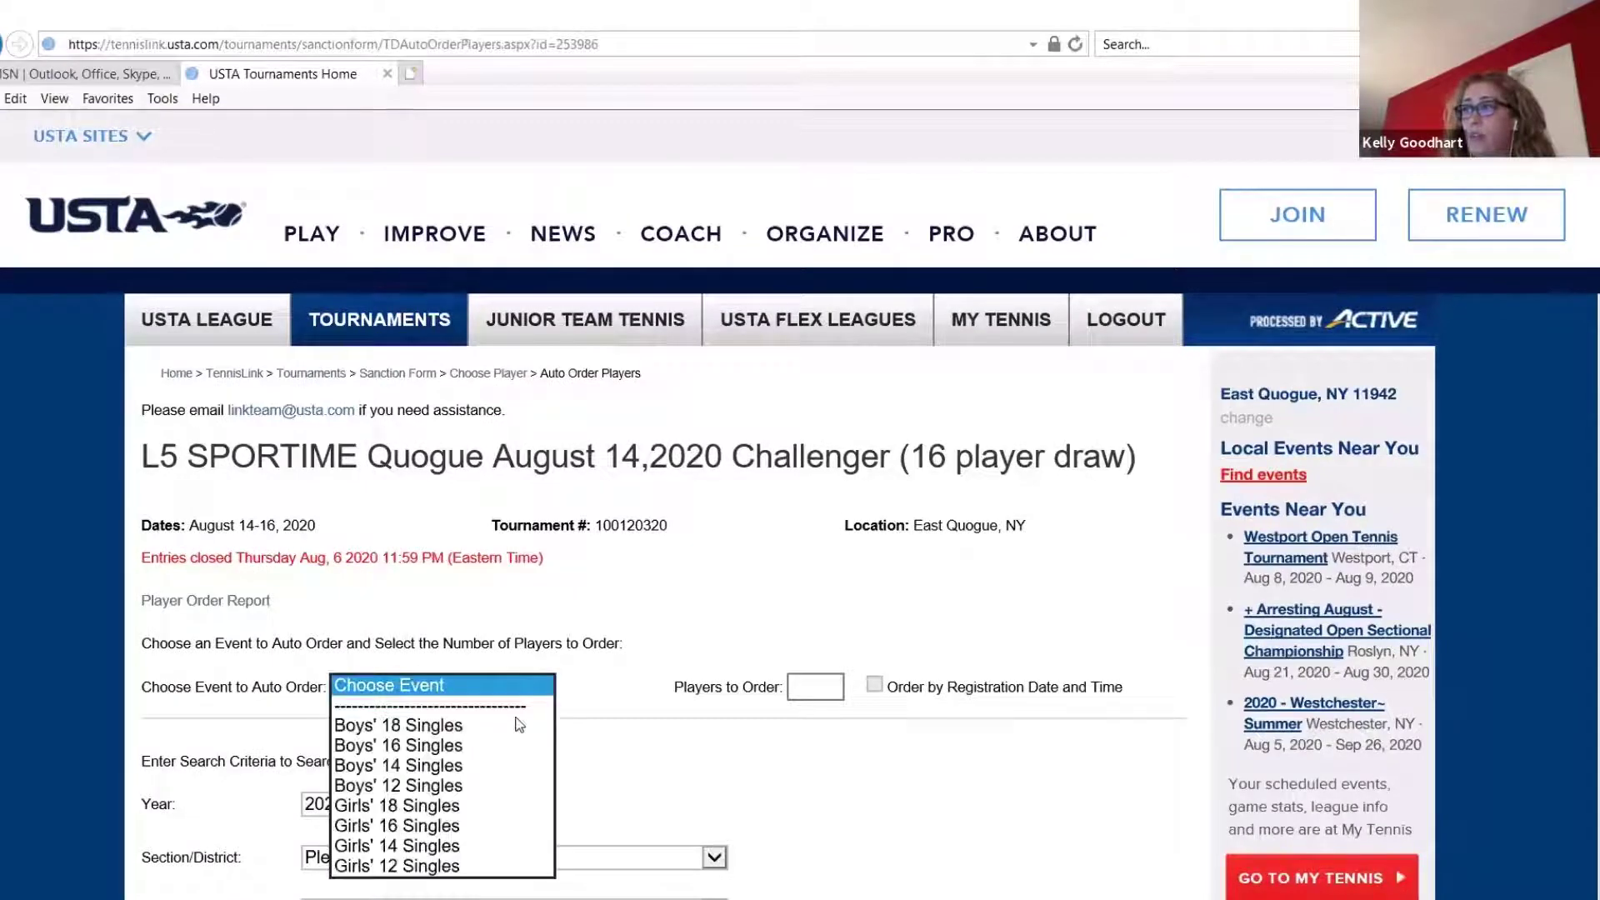
click(500, 717)
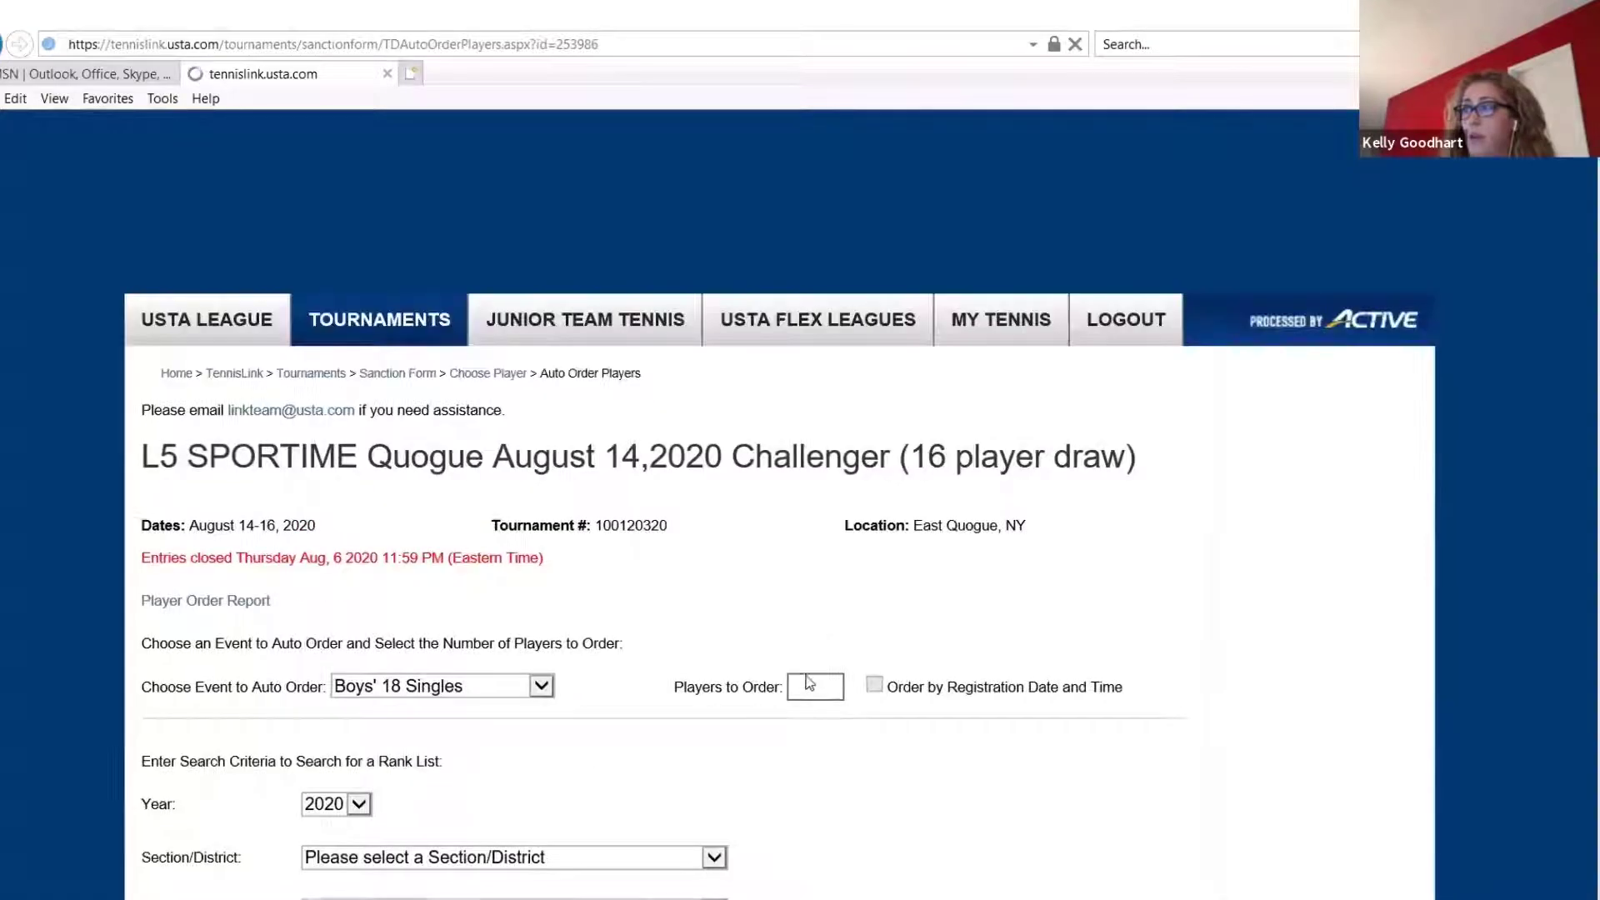
click(806, 687)
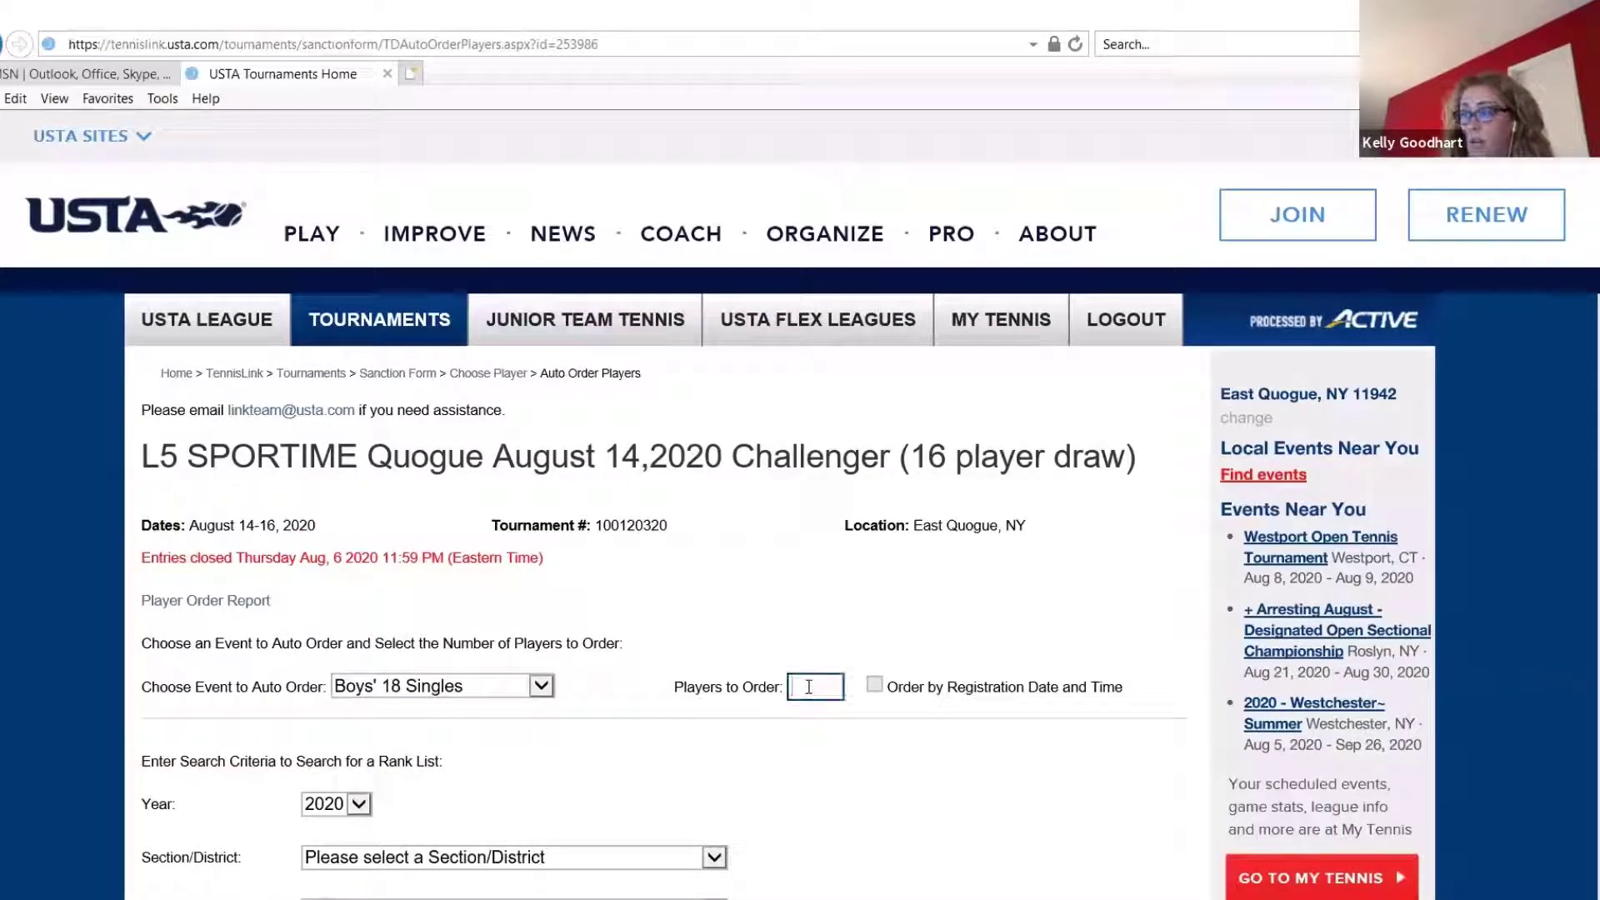
text(150)
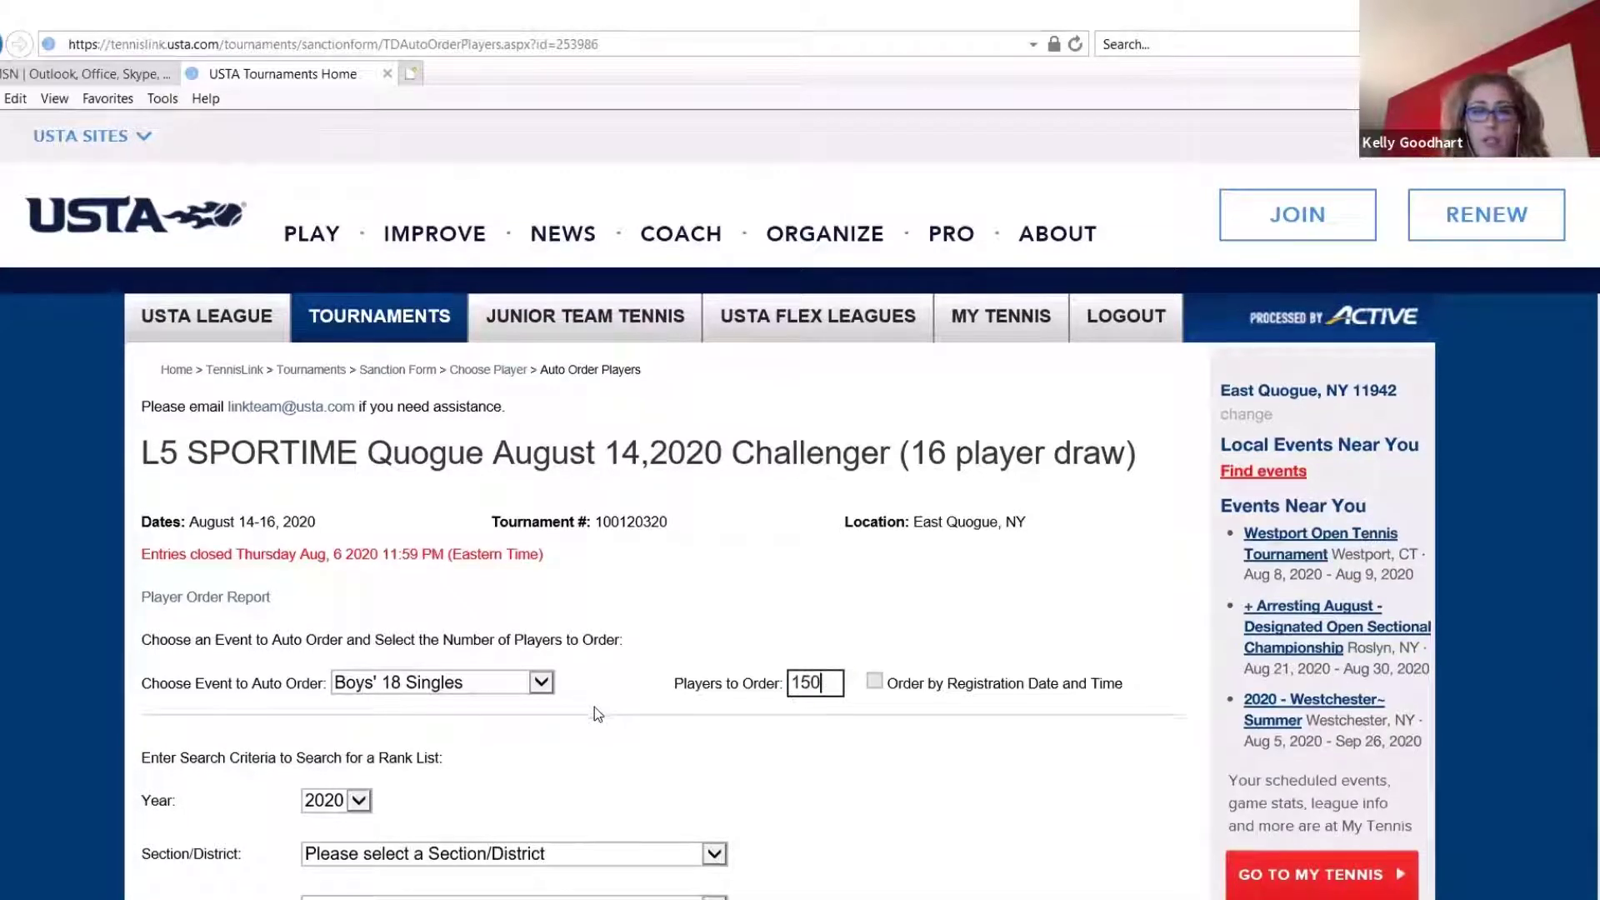
Set the rank list search to the Eastern section and the Standing List type
scroll(592, 707, down, 3)
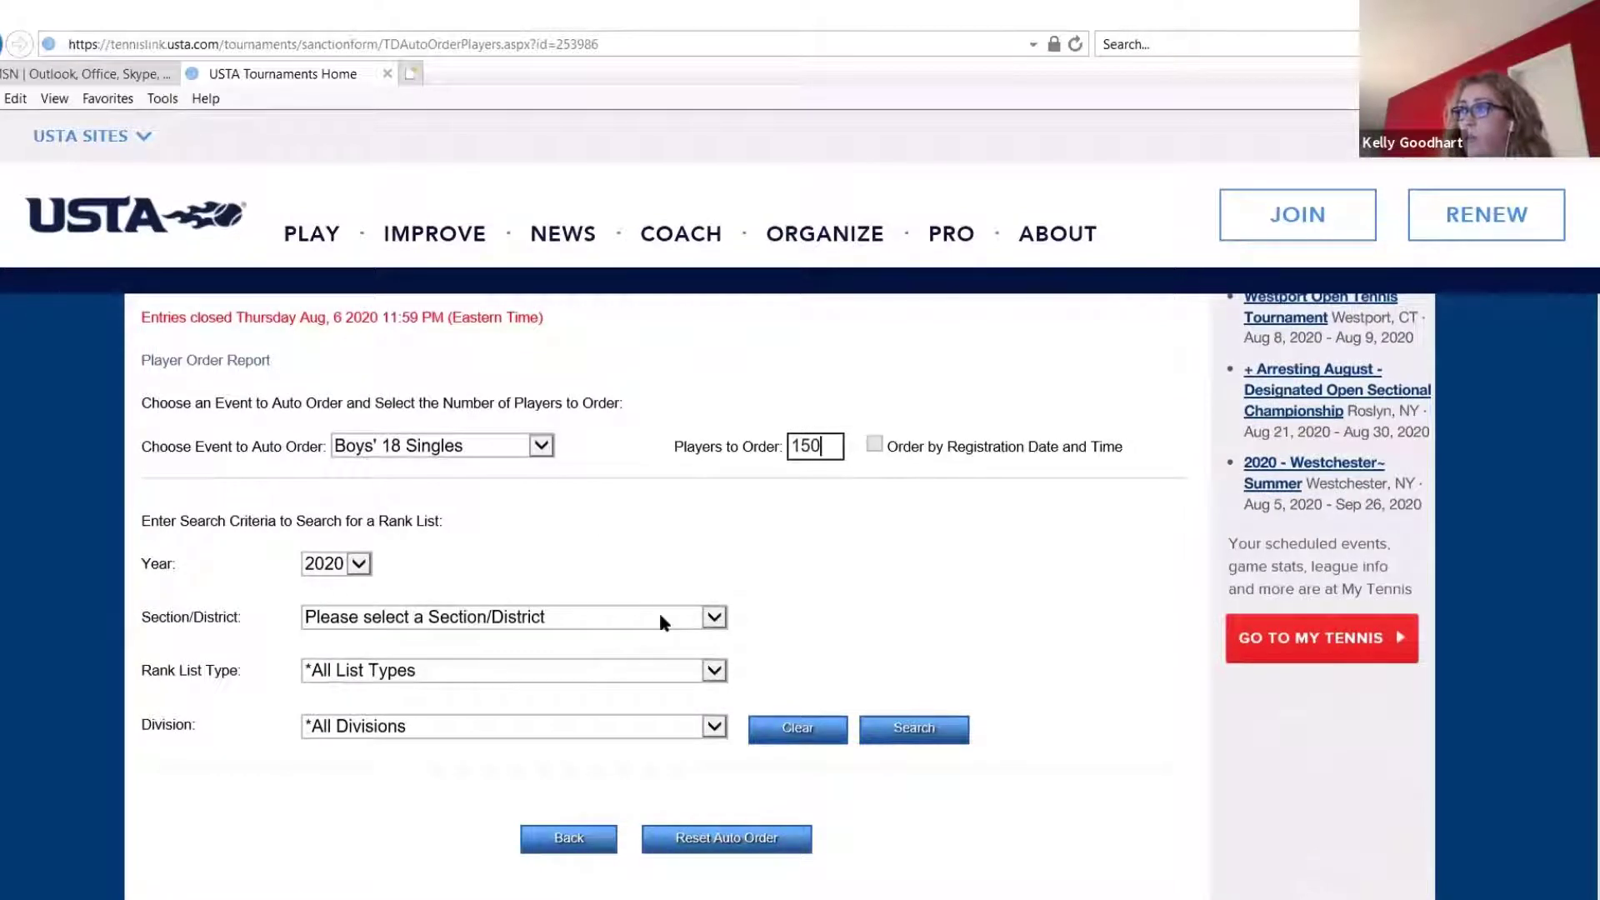
click(435, 619)
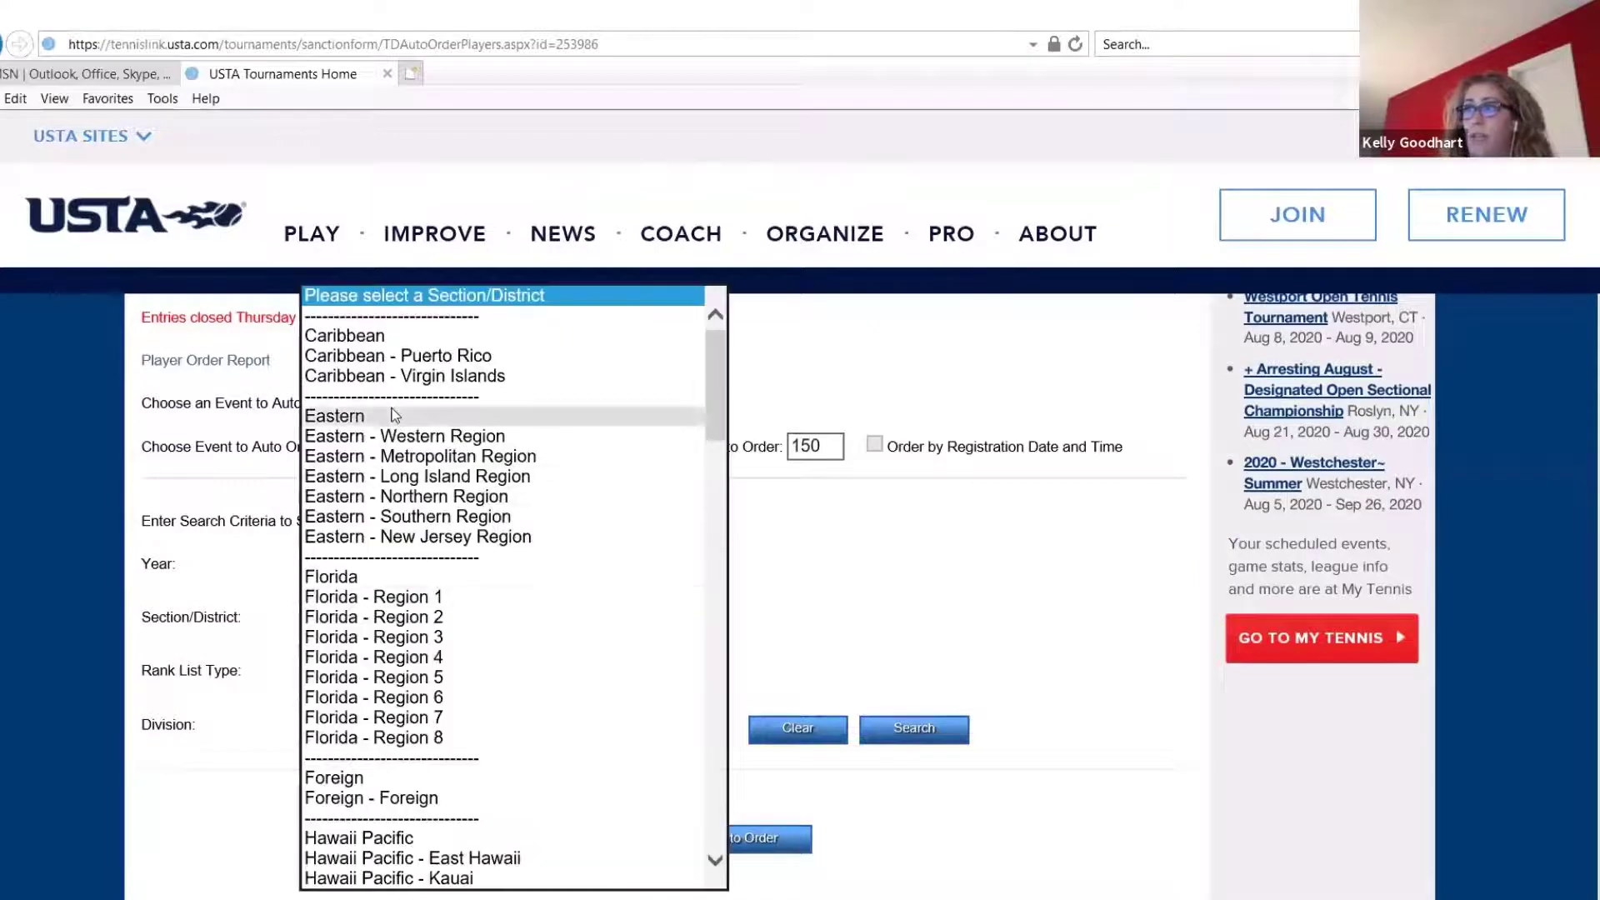
click(378, 415)
click(492, 669)
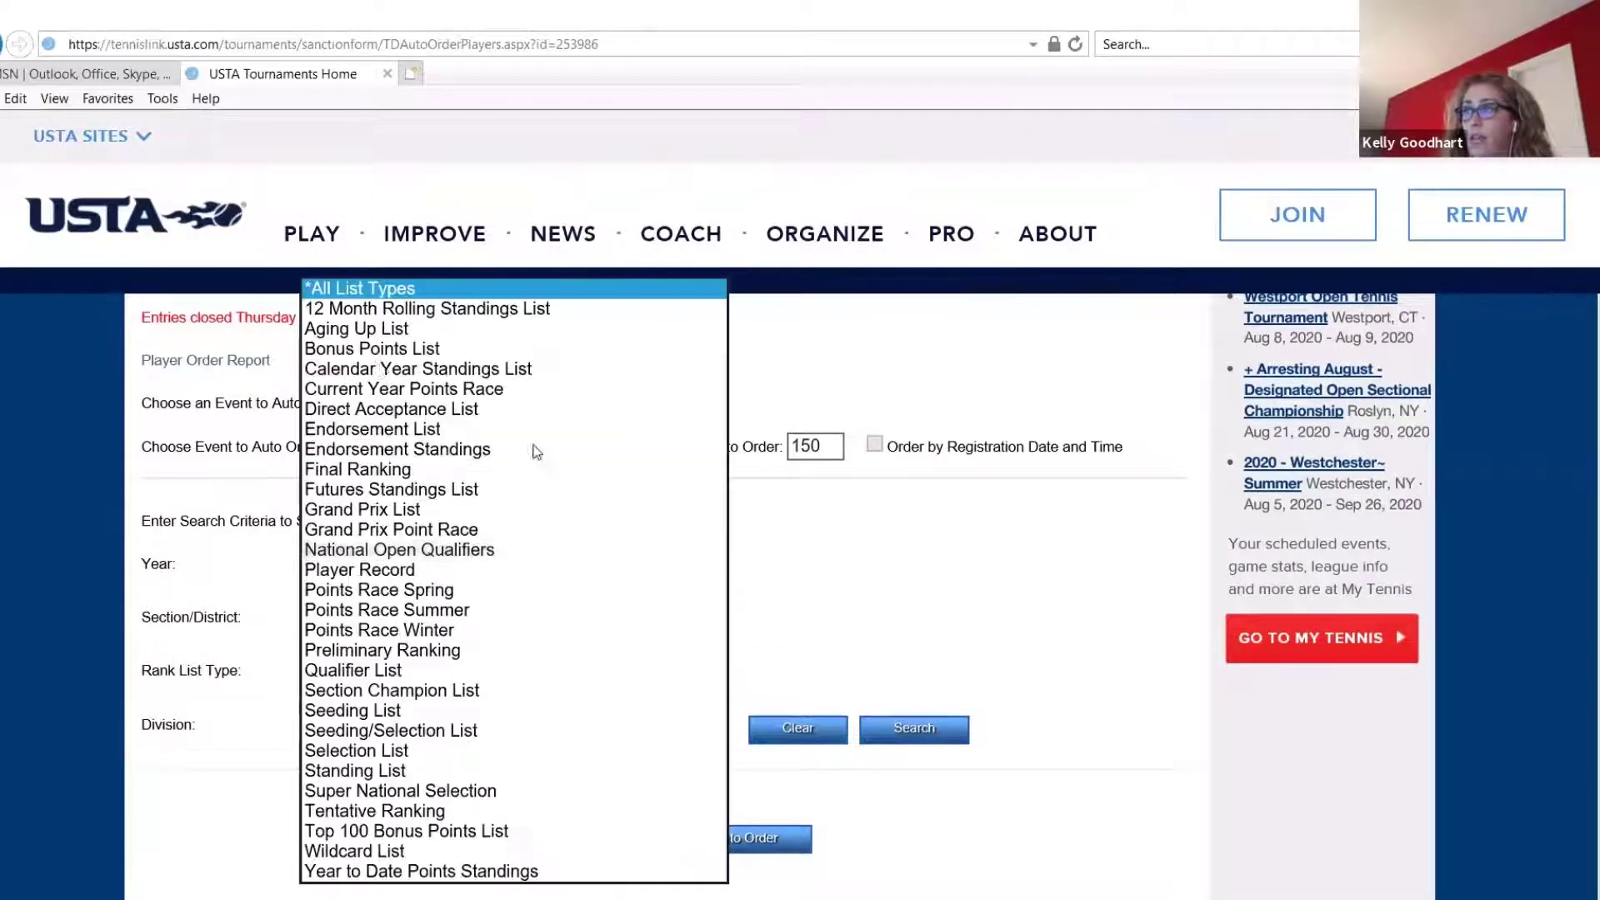
click(372, 772)
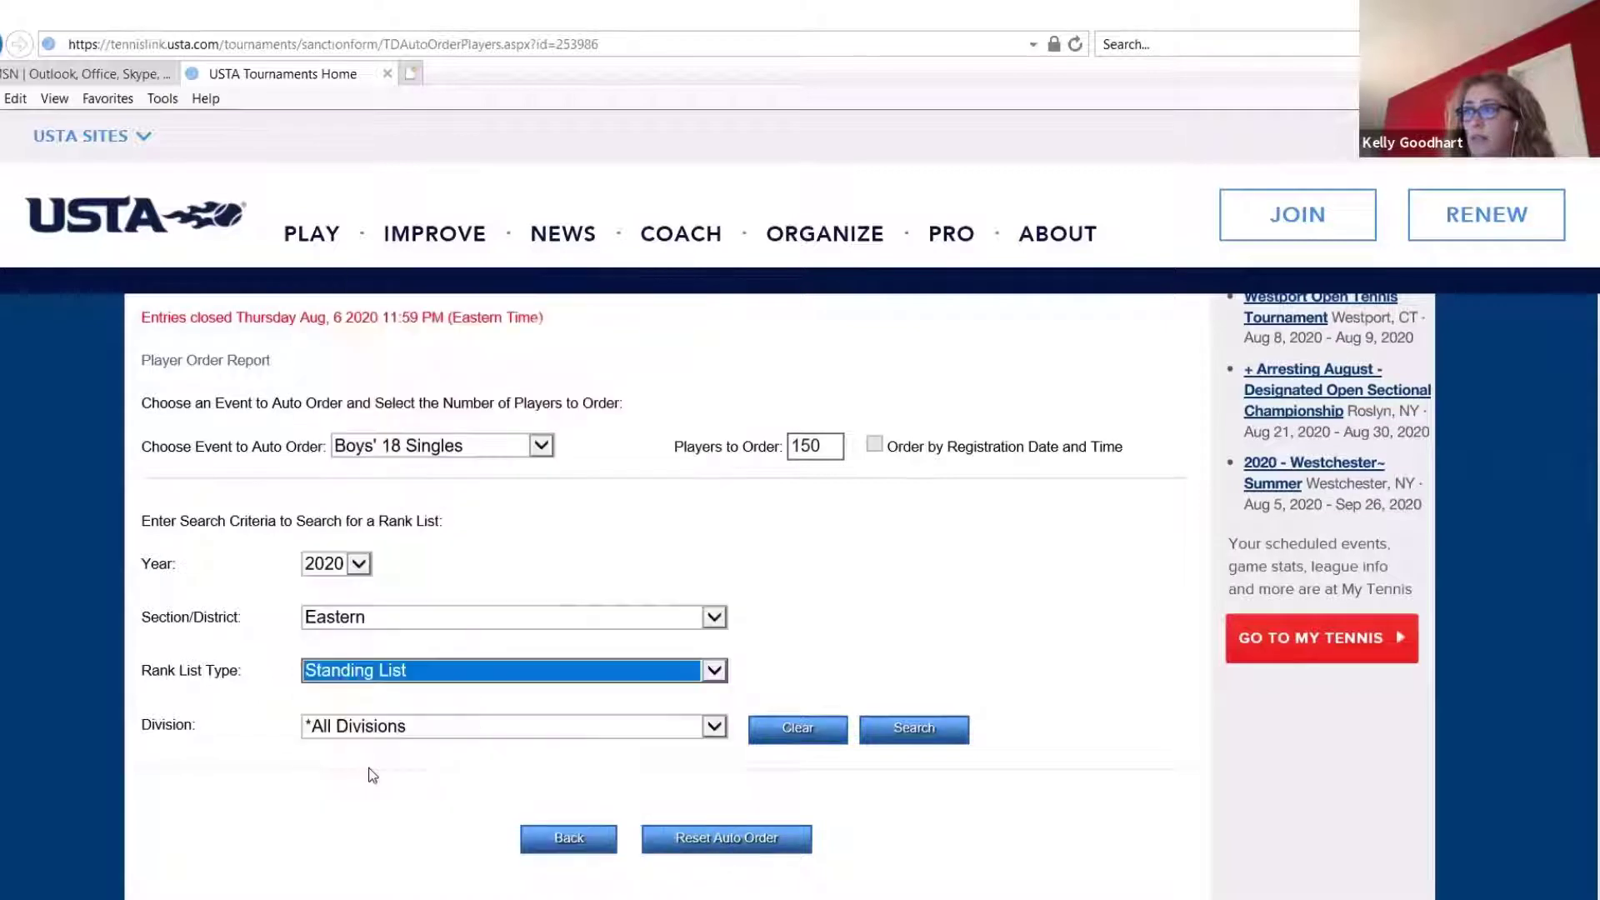
click(457, 676)
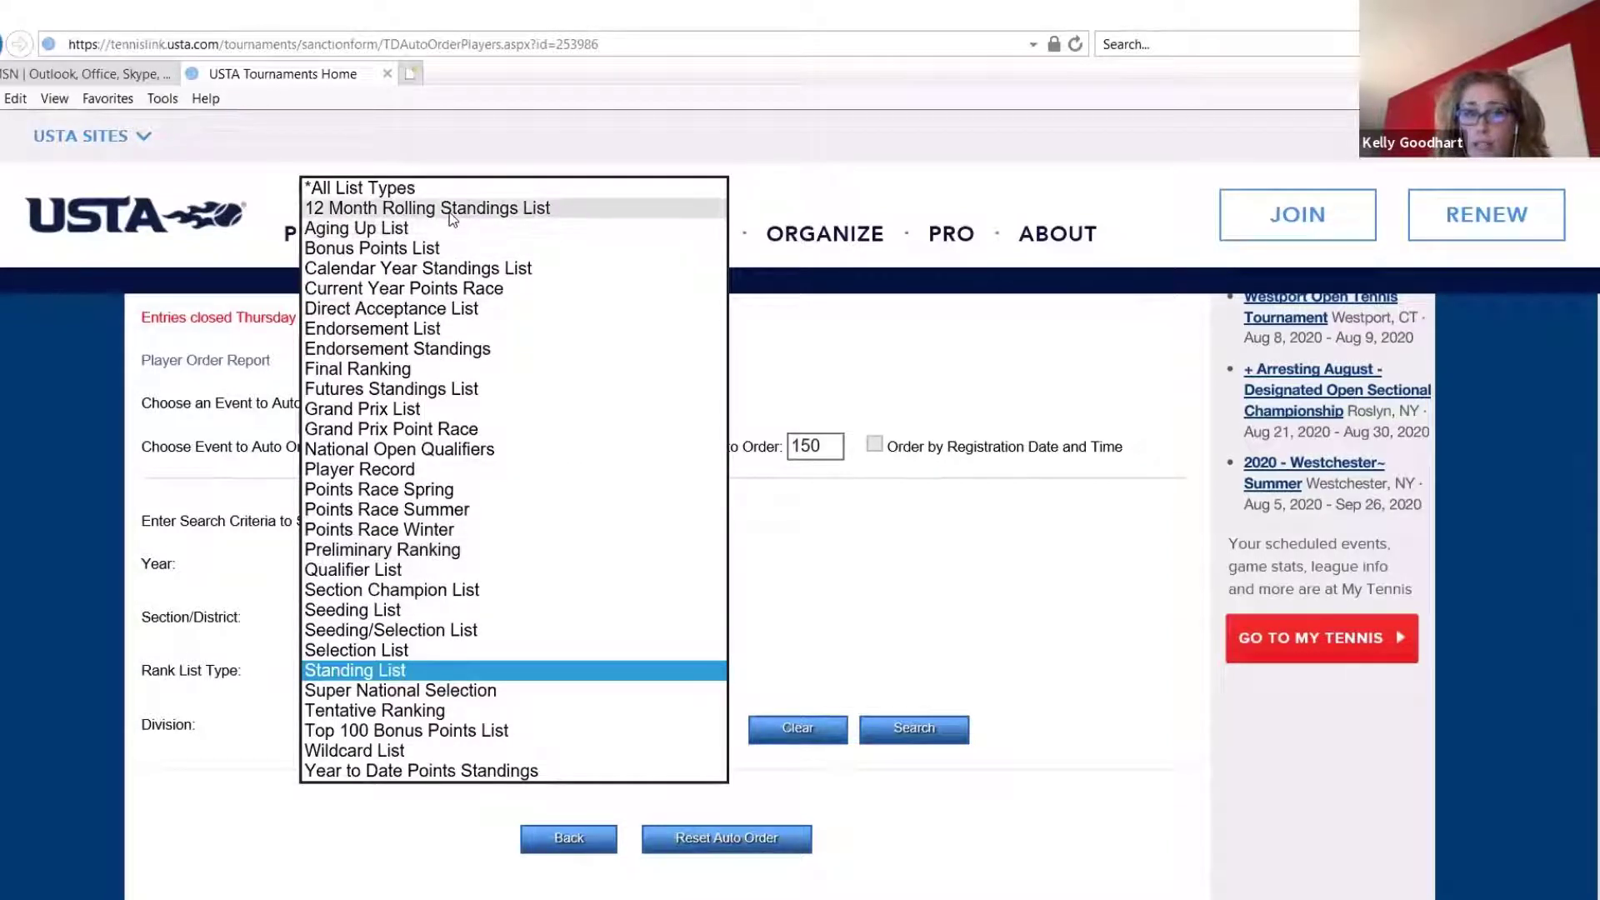
click(405, 670)
Set the division to Boys' 18 Singles and search for matching rank lists
click(425, 733)
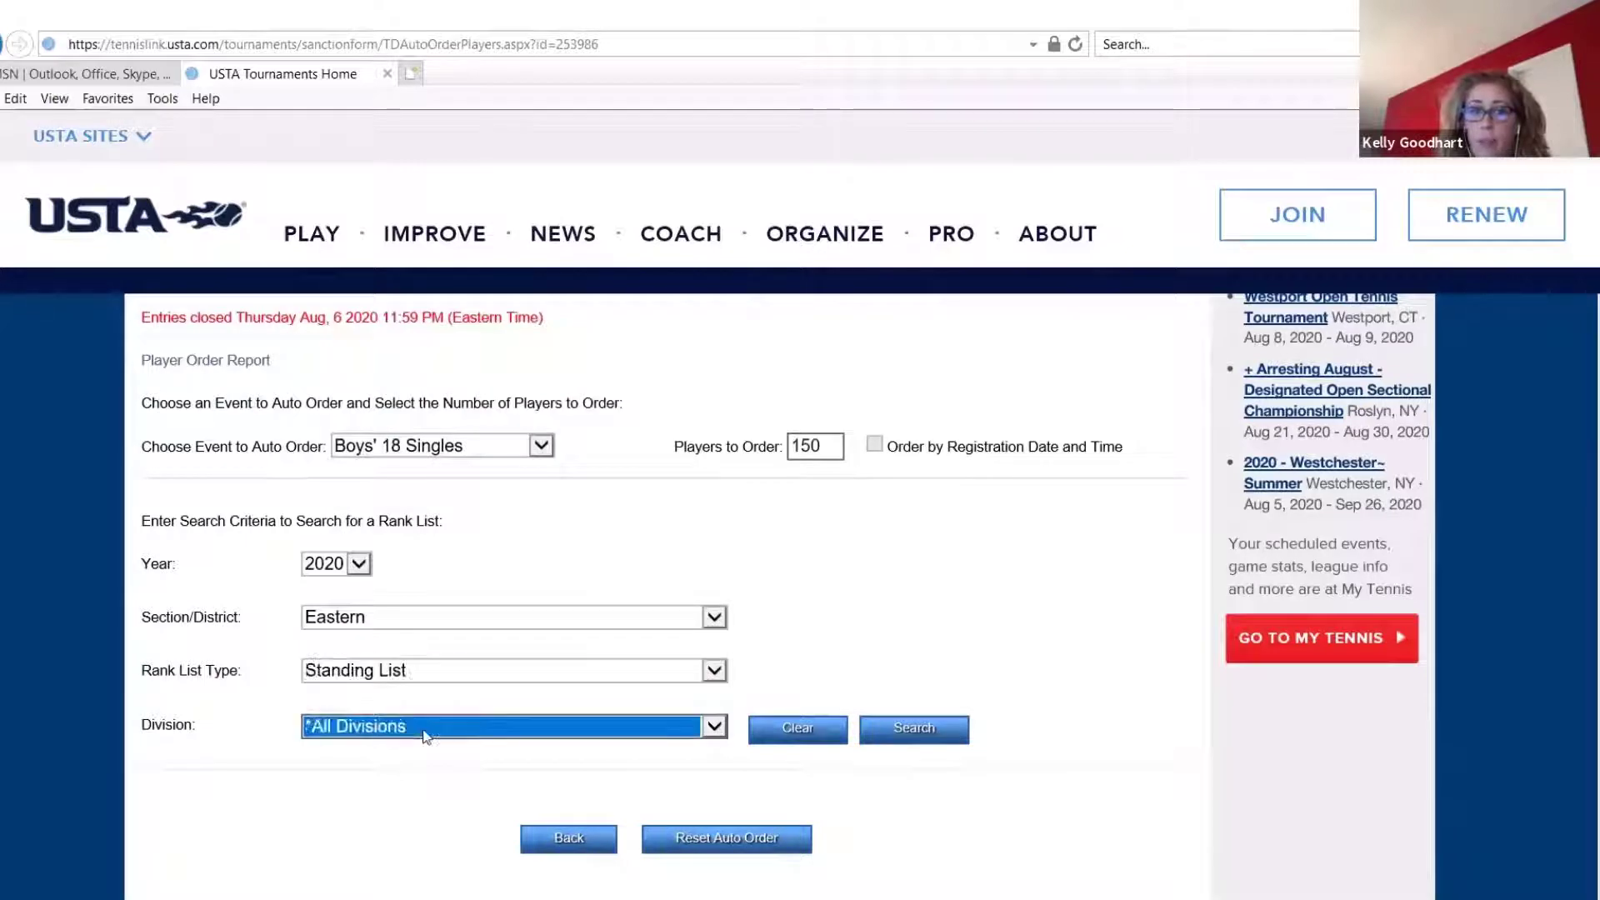
click(425, 733)
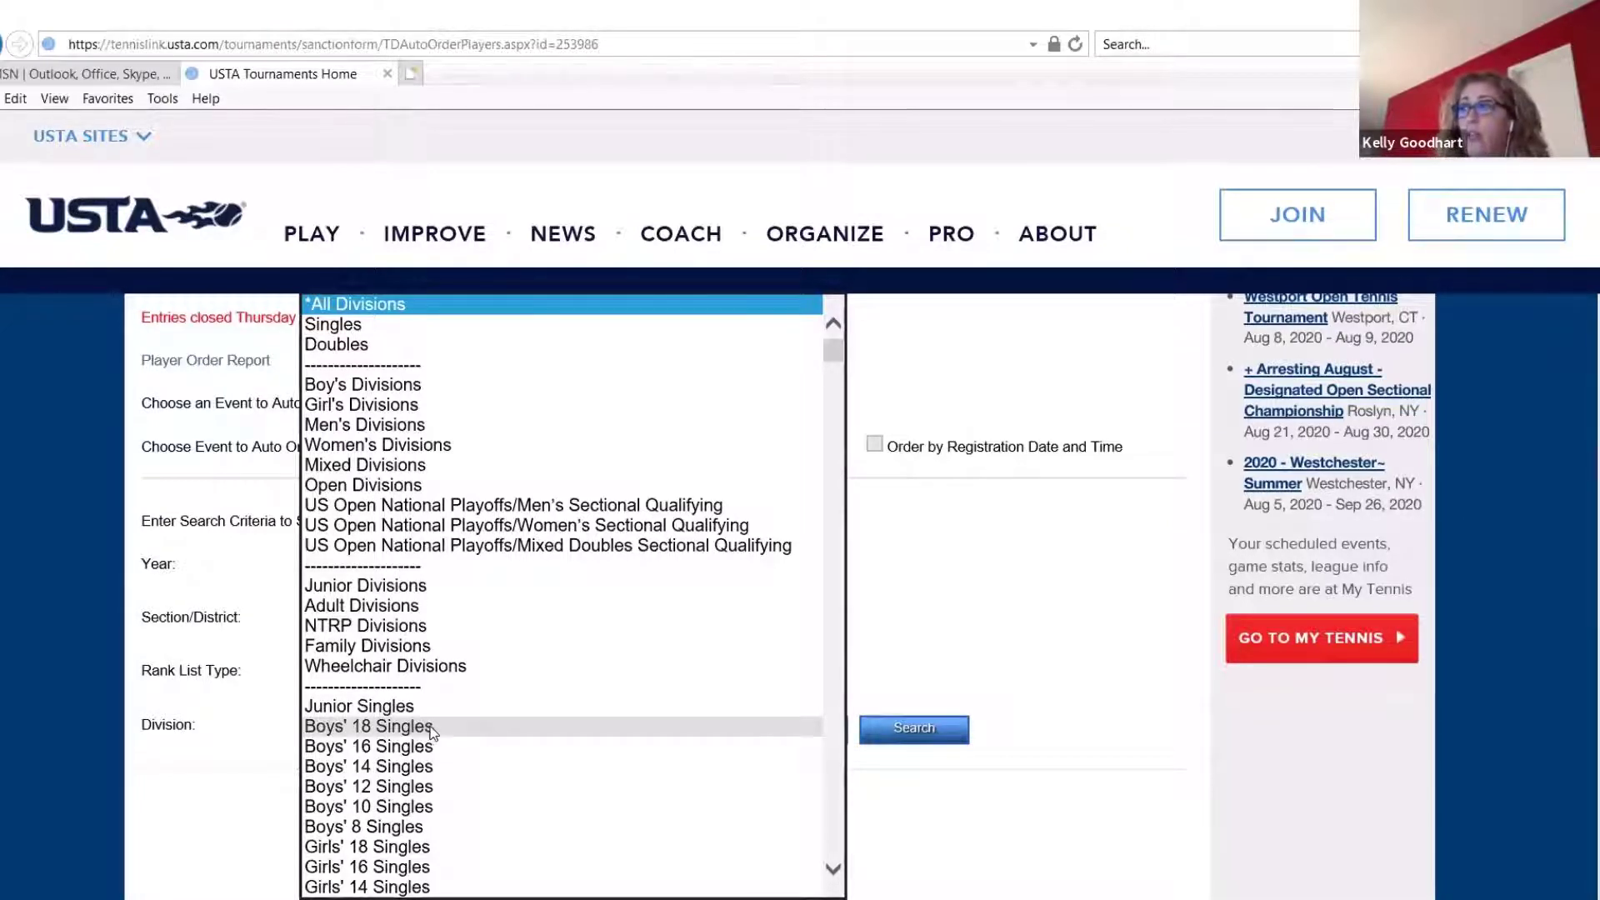
scroll(431, 732, down, 8)
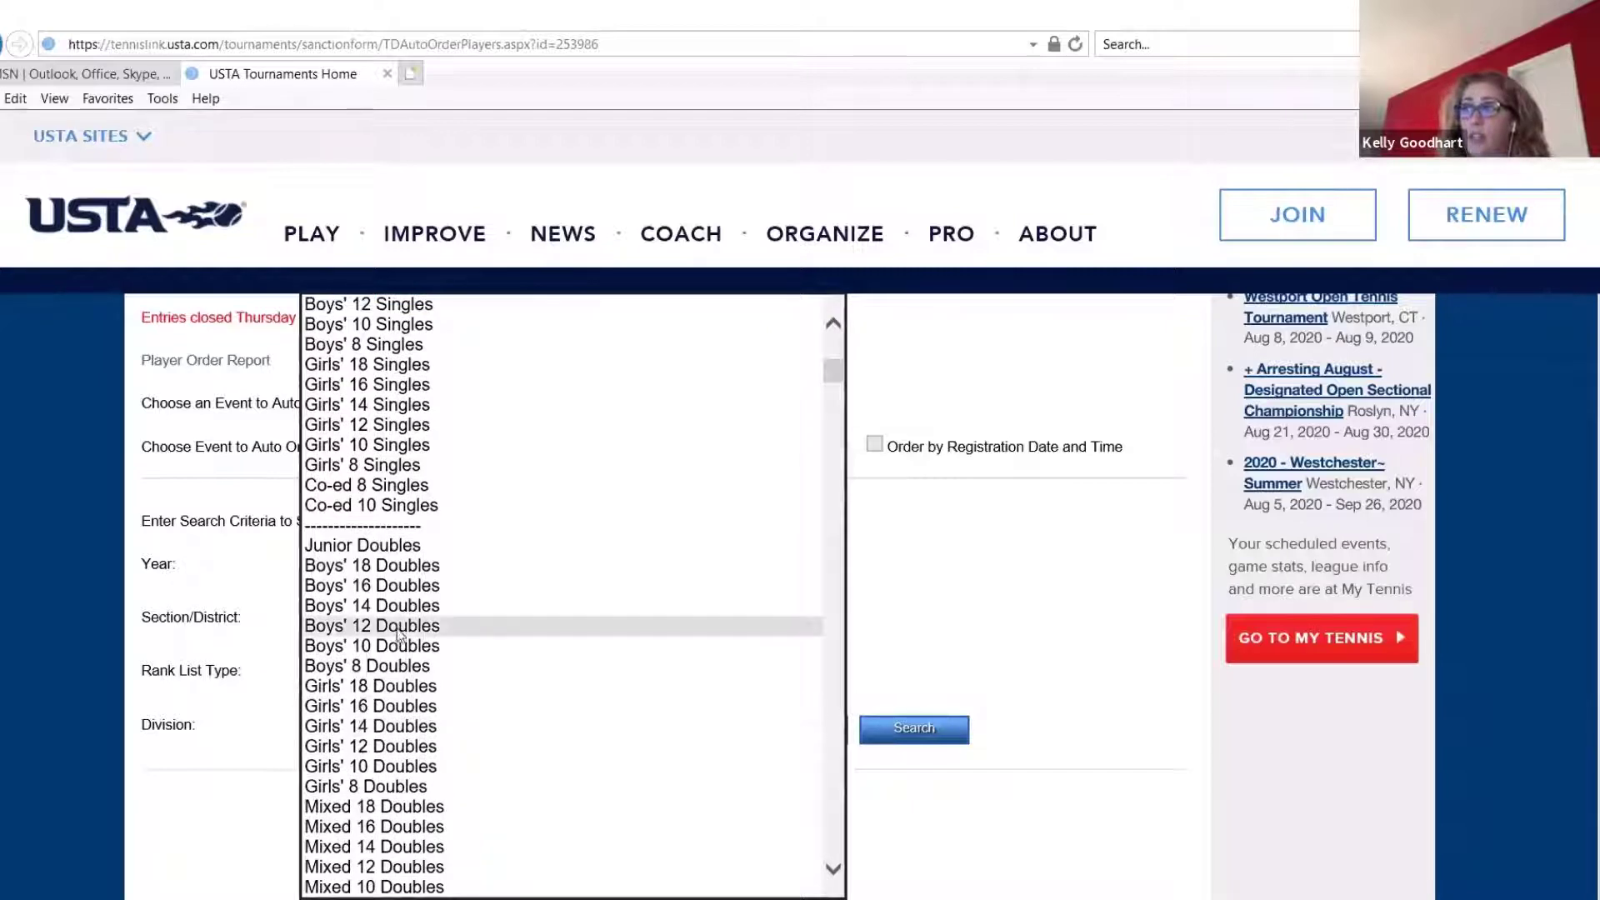
scroll(395, 625, down, 8)
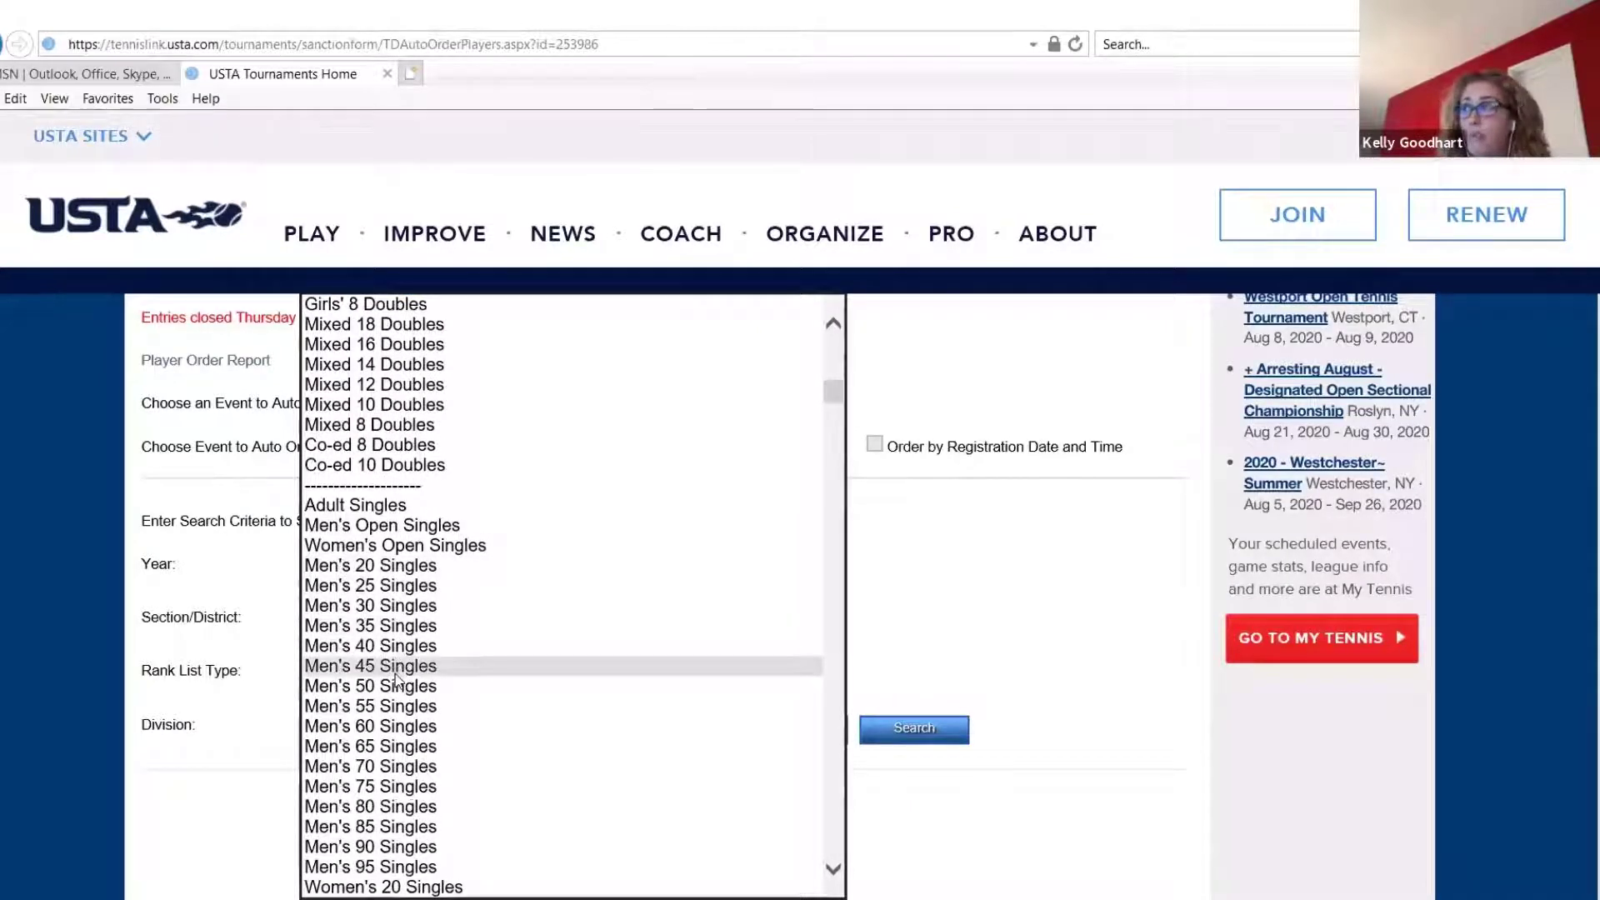
scroll(397, 679, down, 2)
scroll(430, 466, up, 4)
scroll(433, 465, up, 11)
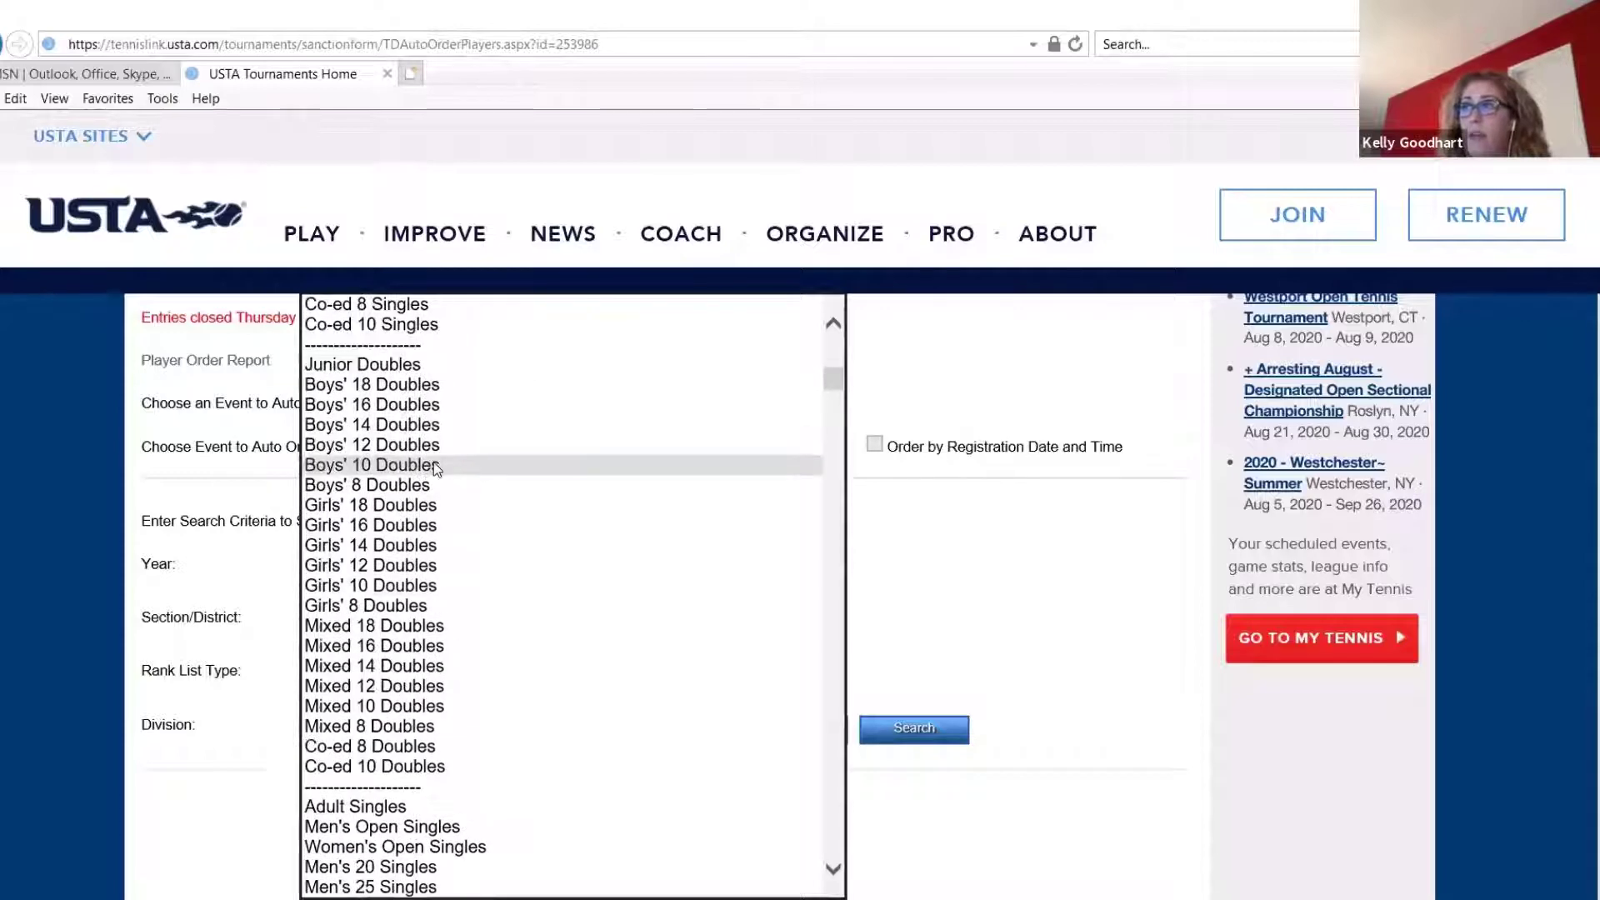
scroll(432, 461, up, 3)
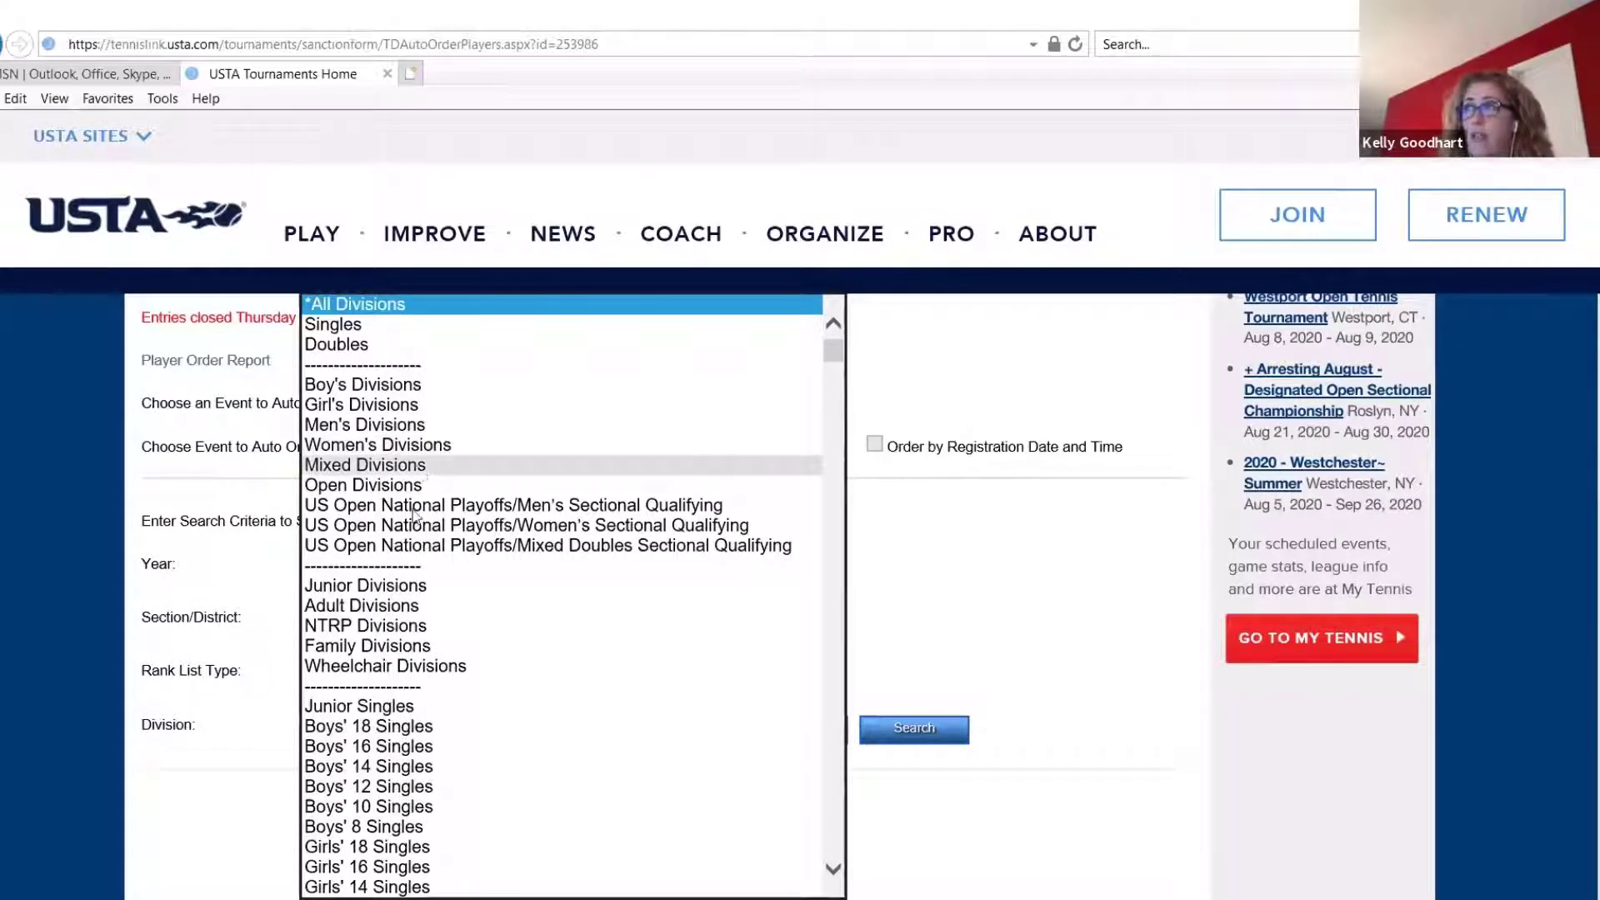
click(390, 731)
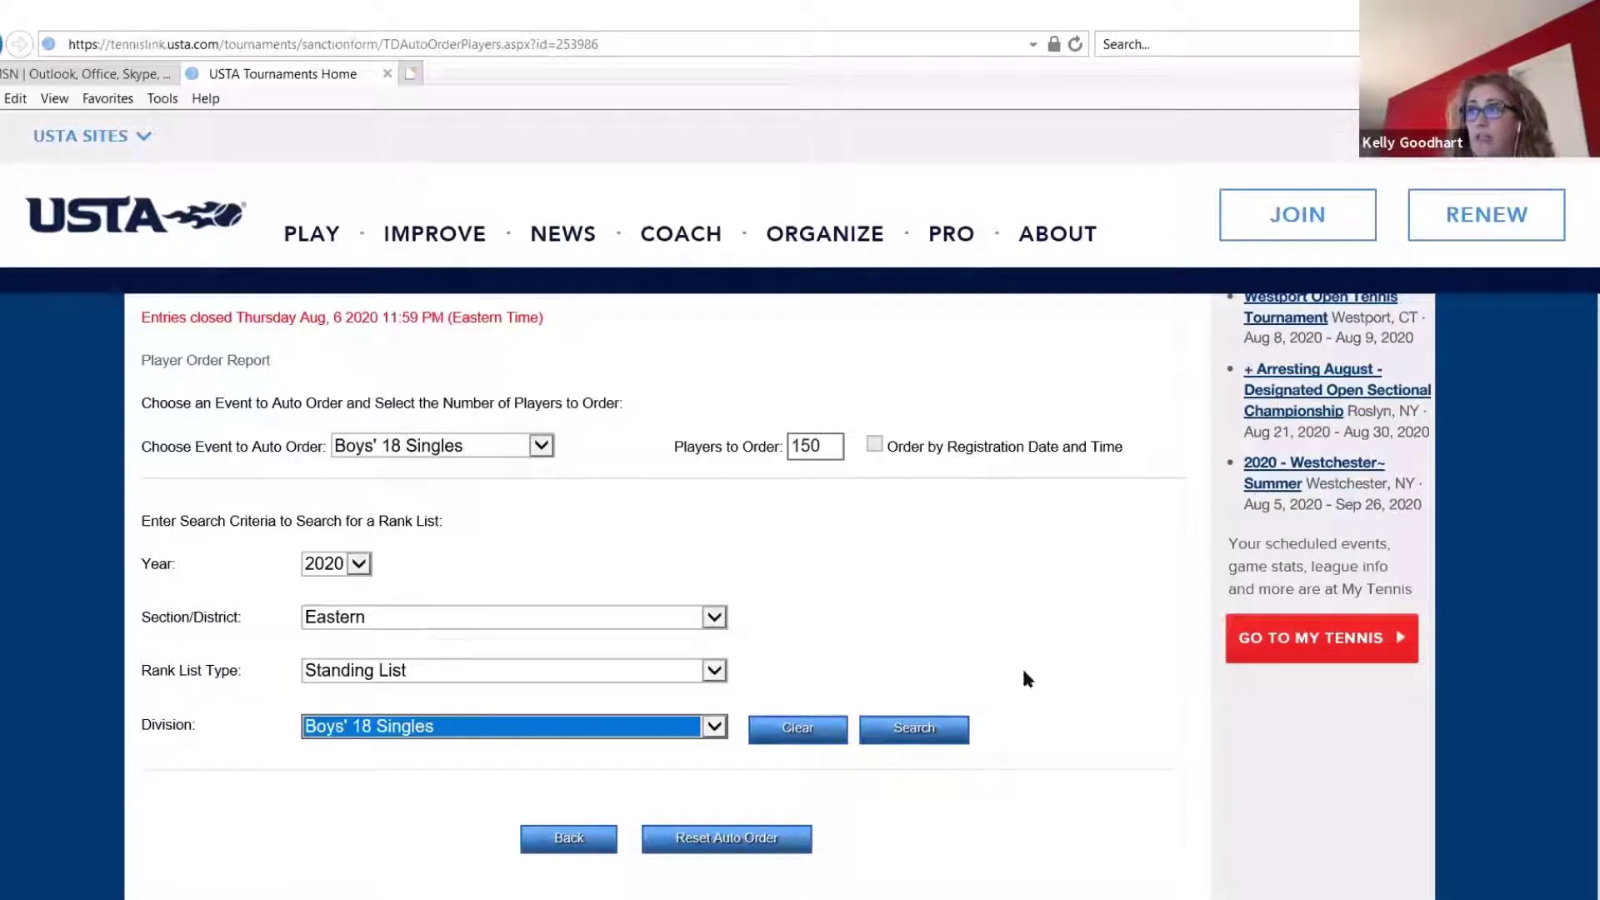
click(913, 737)
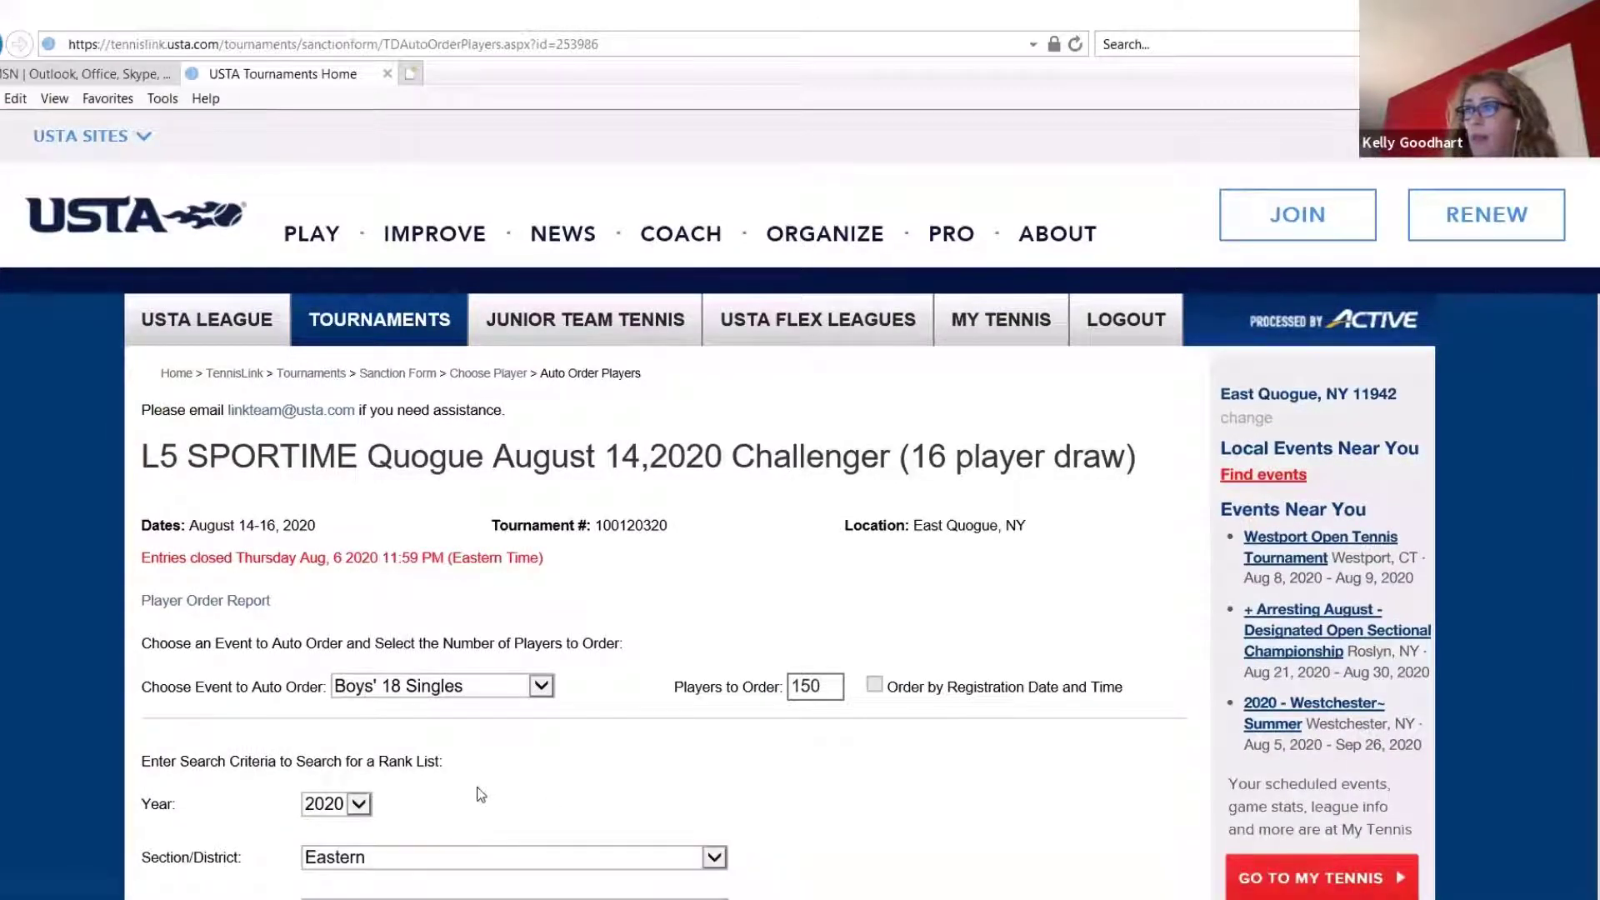
Auto-order the players using the 2020 Eastern Standing List (Combined) published 7/7/2020
scroll(523, 767, down, 5)
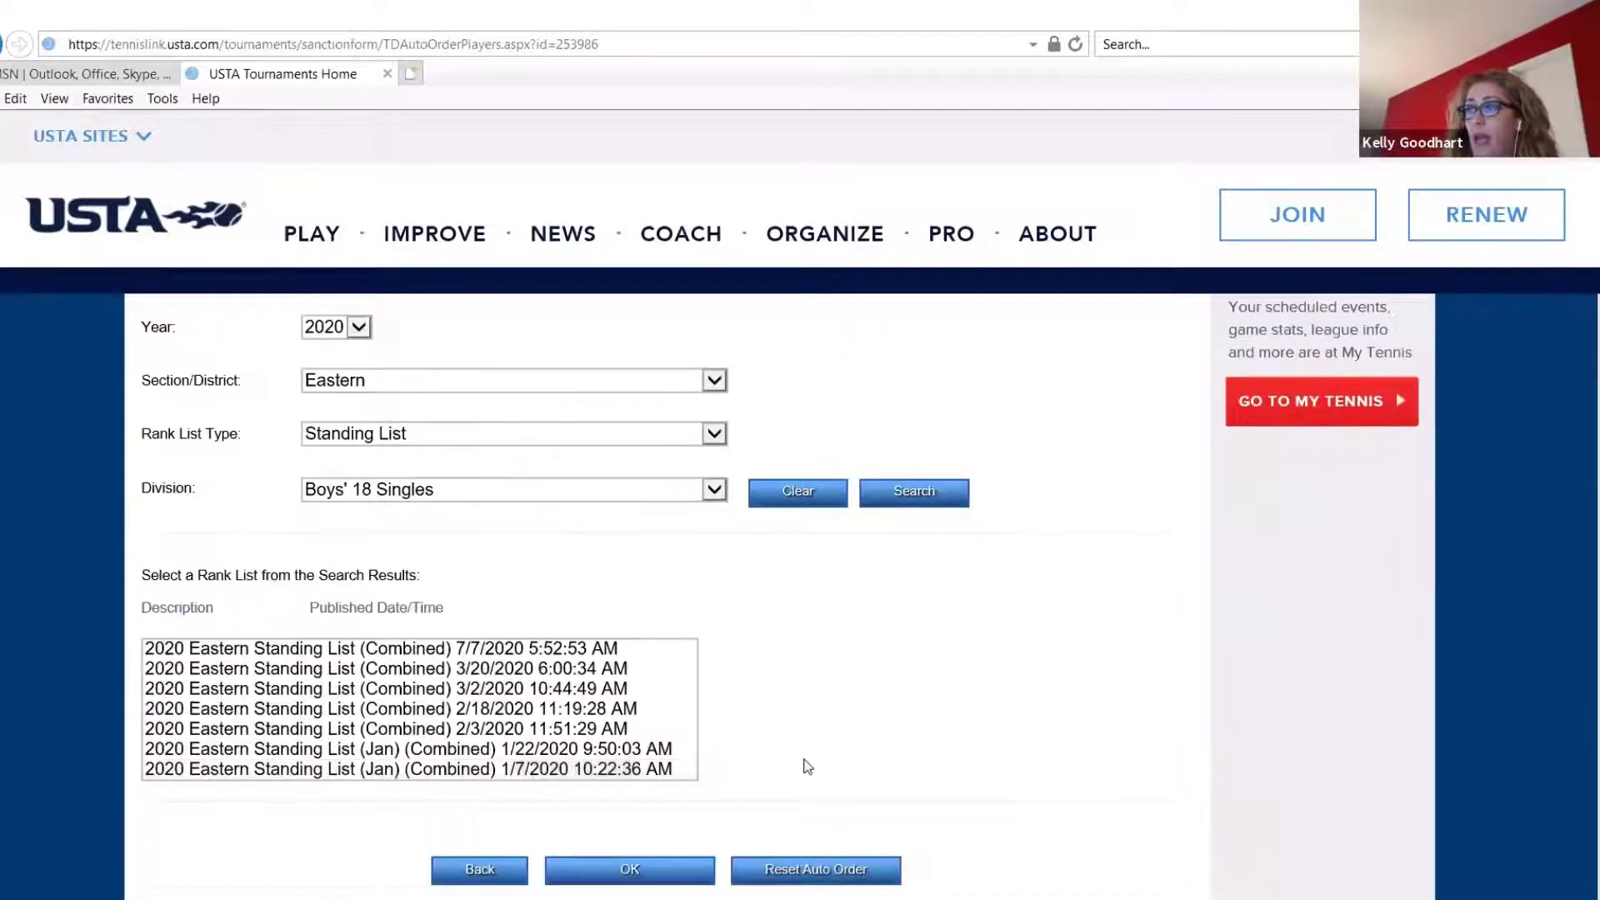
scroll(804, 764, down, 5)
scroll(421, 398, up, 2)
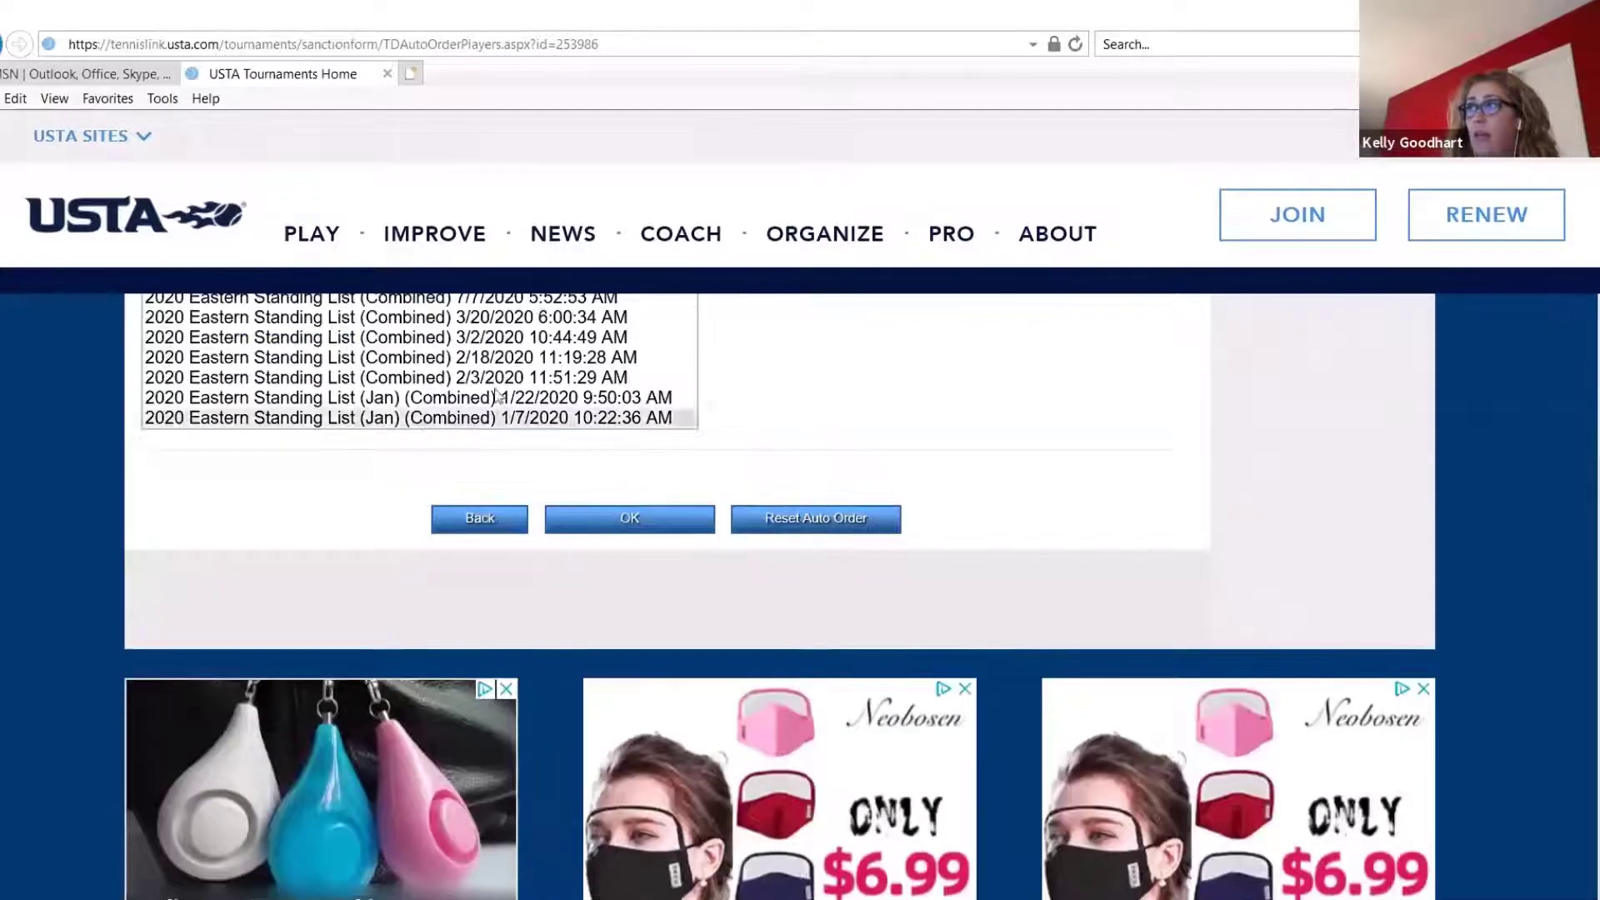
scroll(439, 544, up, 3)
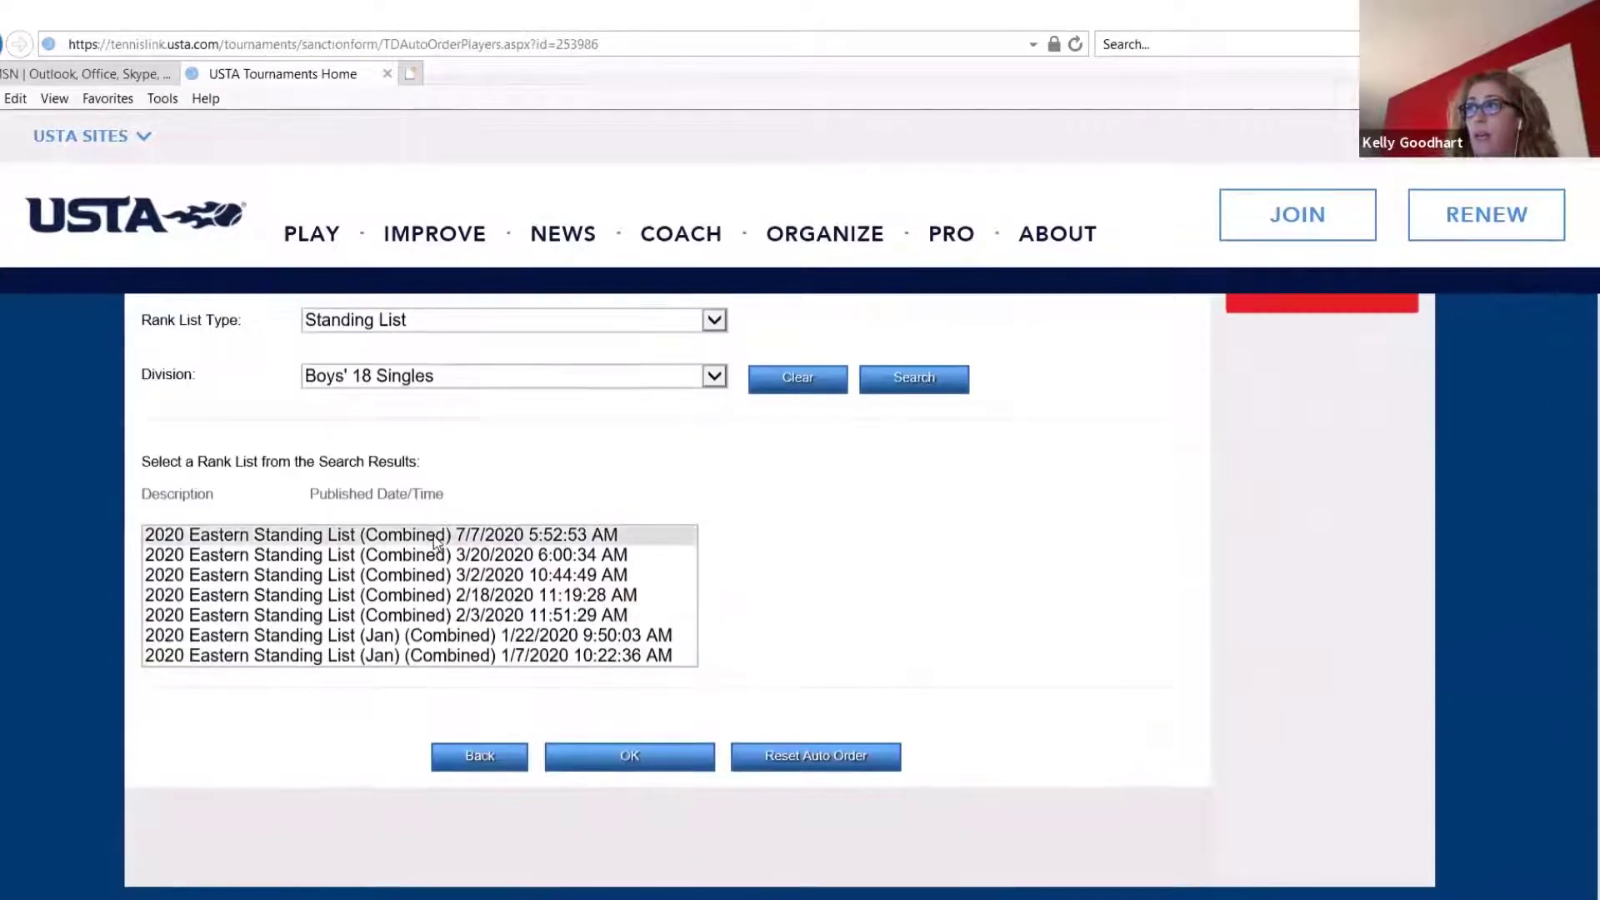
click(488, 534)
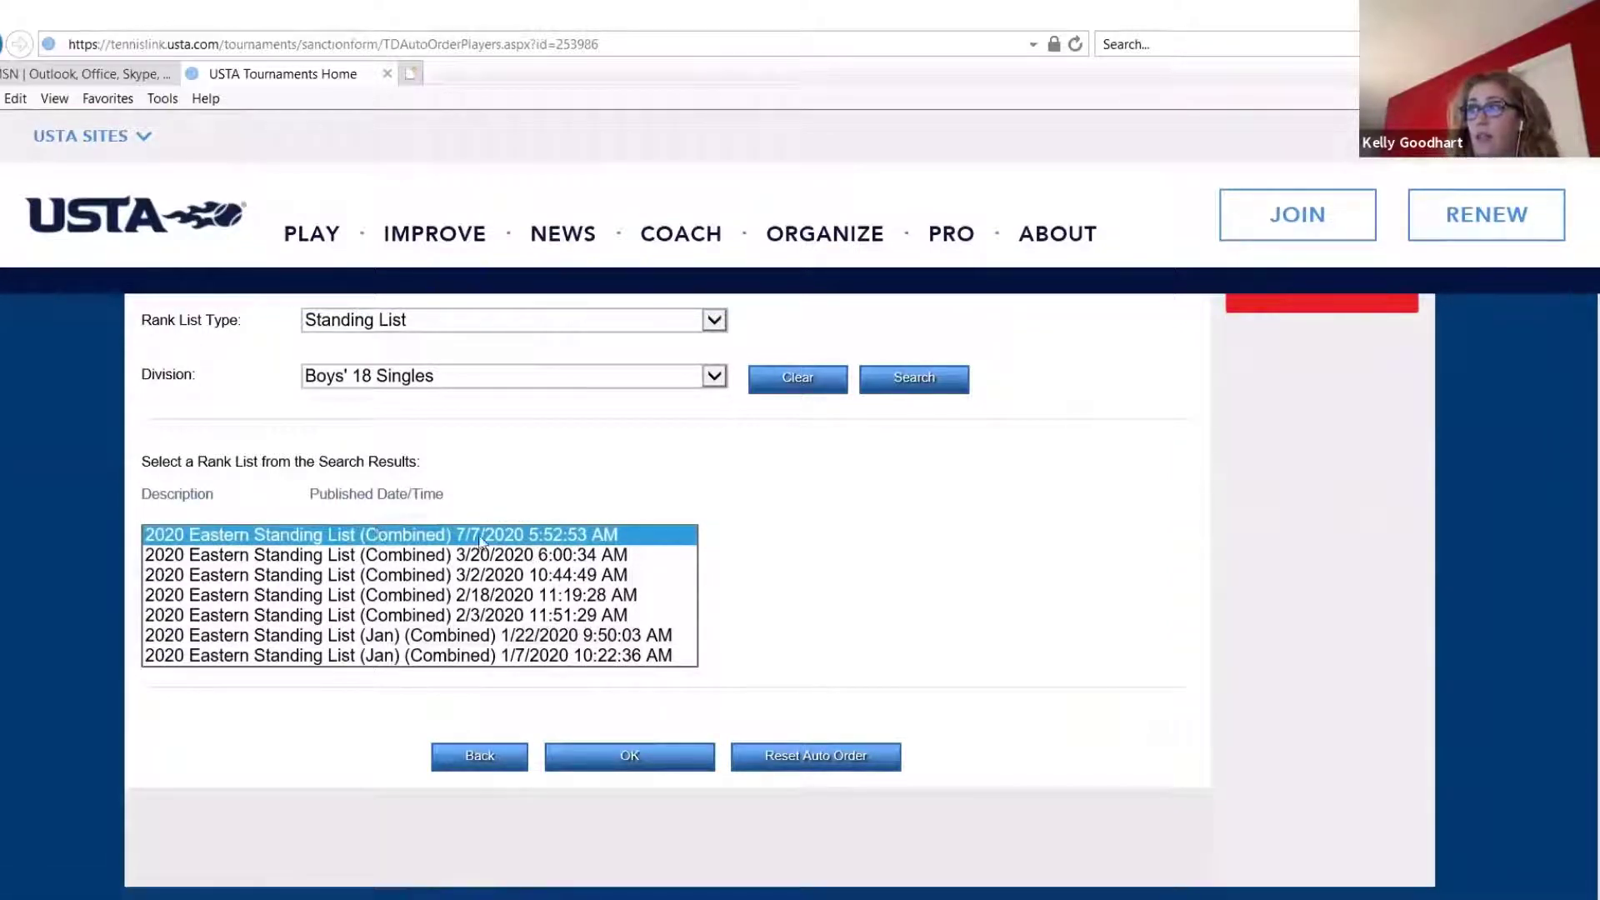
click(621, 775)
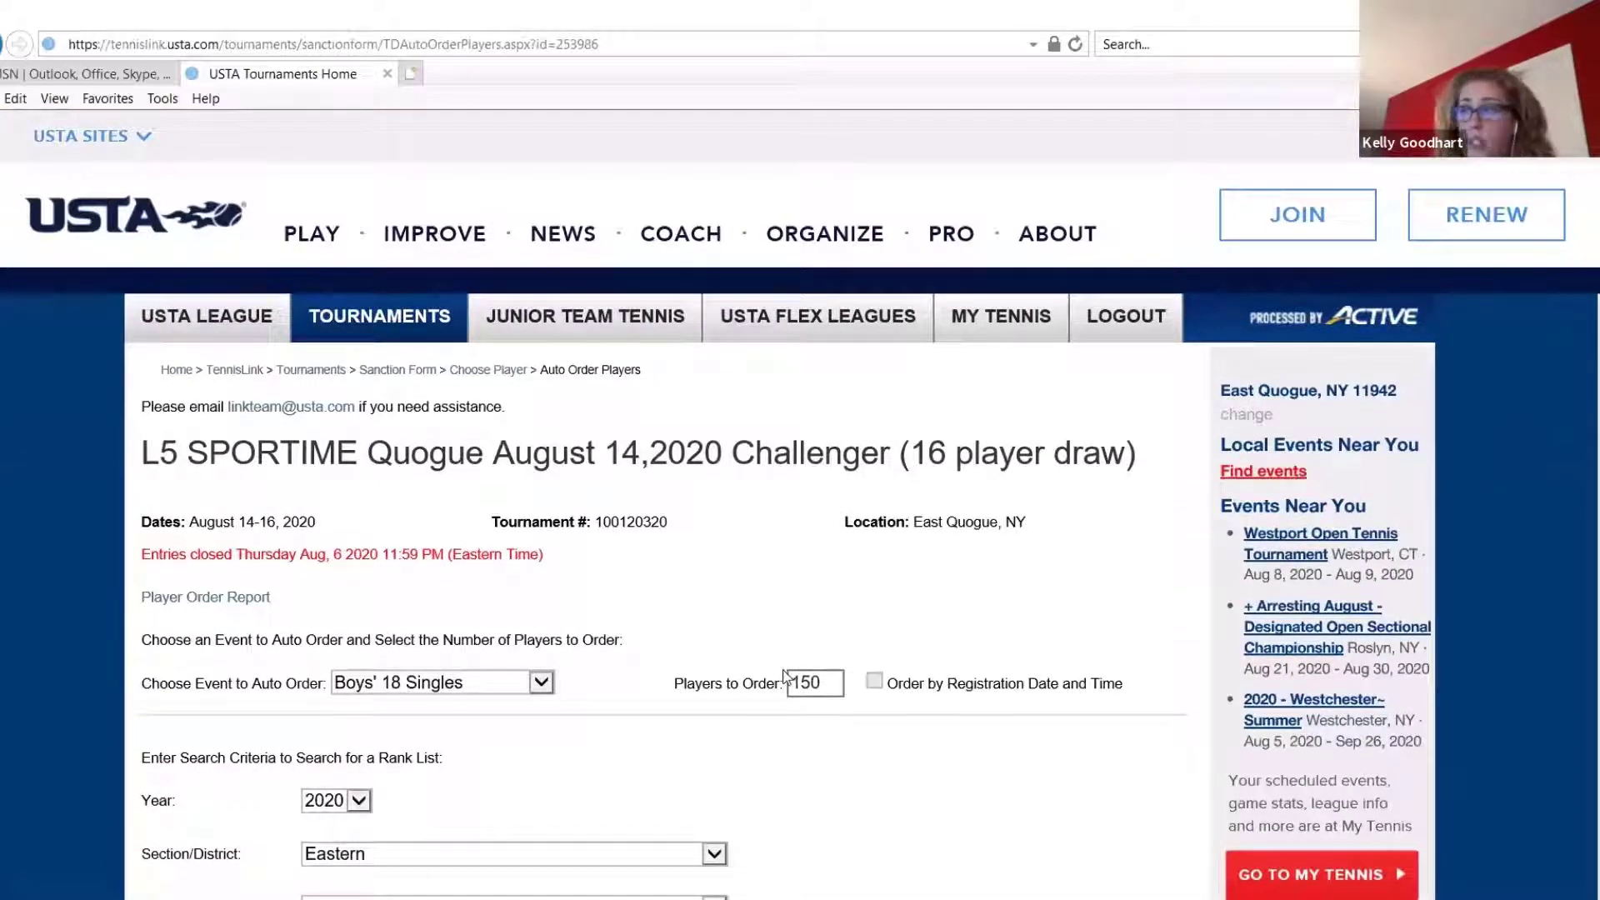
Check the outcome of the automatic ordering and highlight the status message below the rank lists
scroll(785, 673, down, 2)
scroll(785, 676, down, 6)
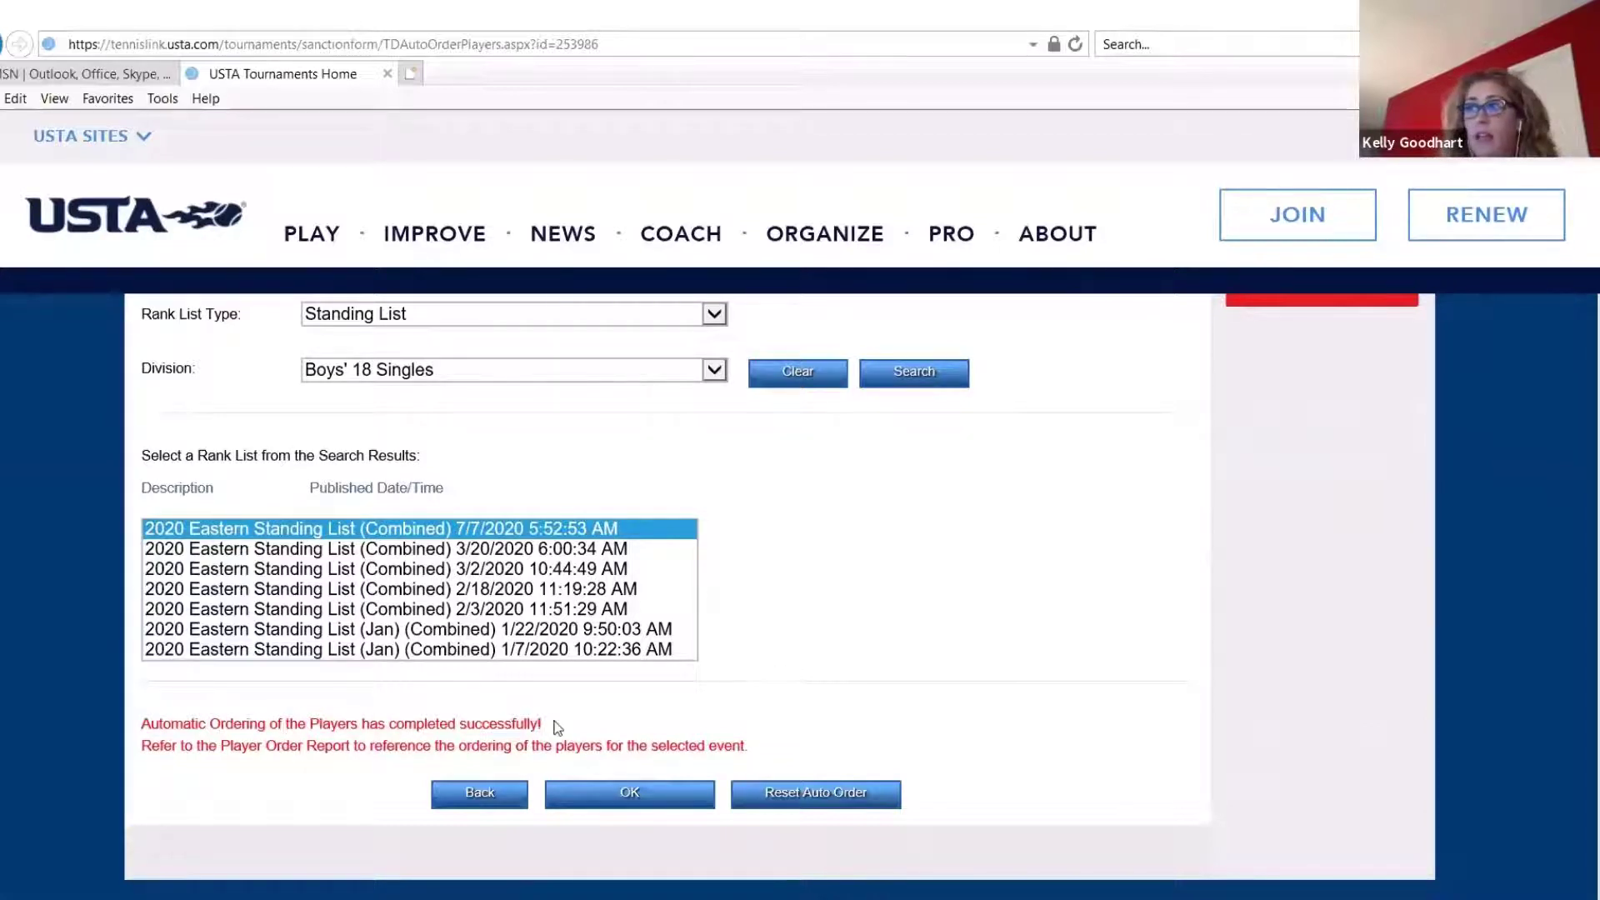
drag(739, 741, 141, 722)
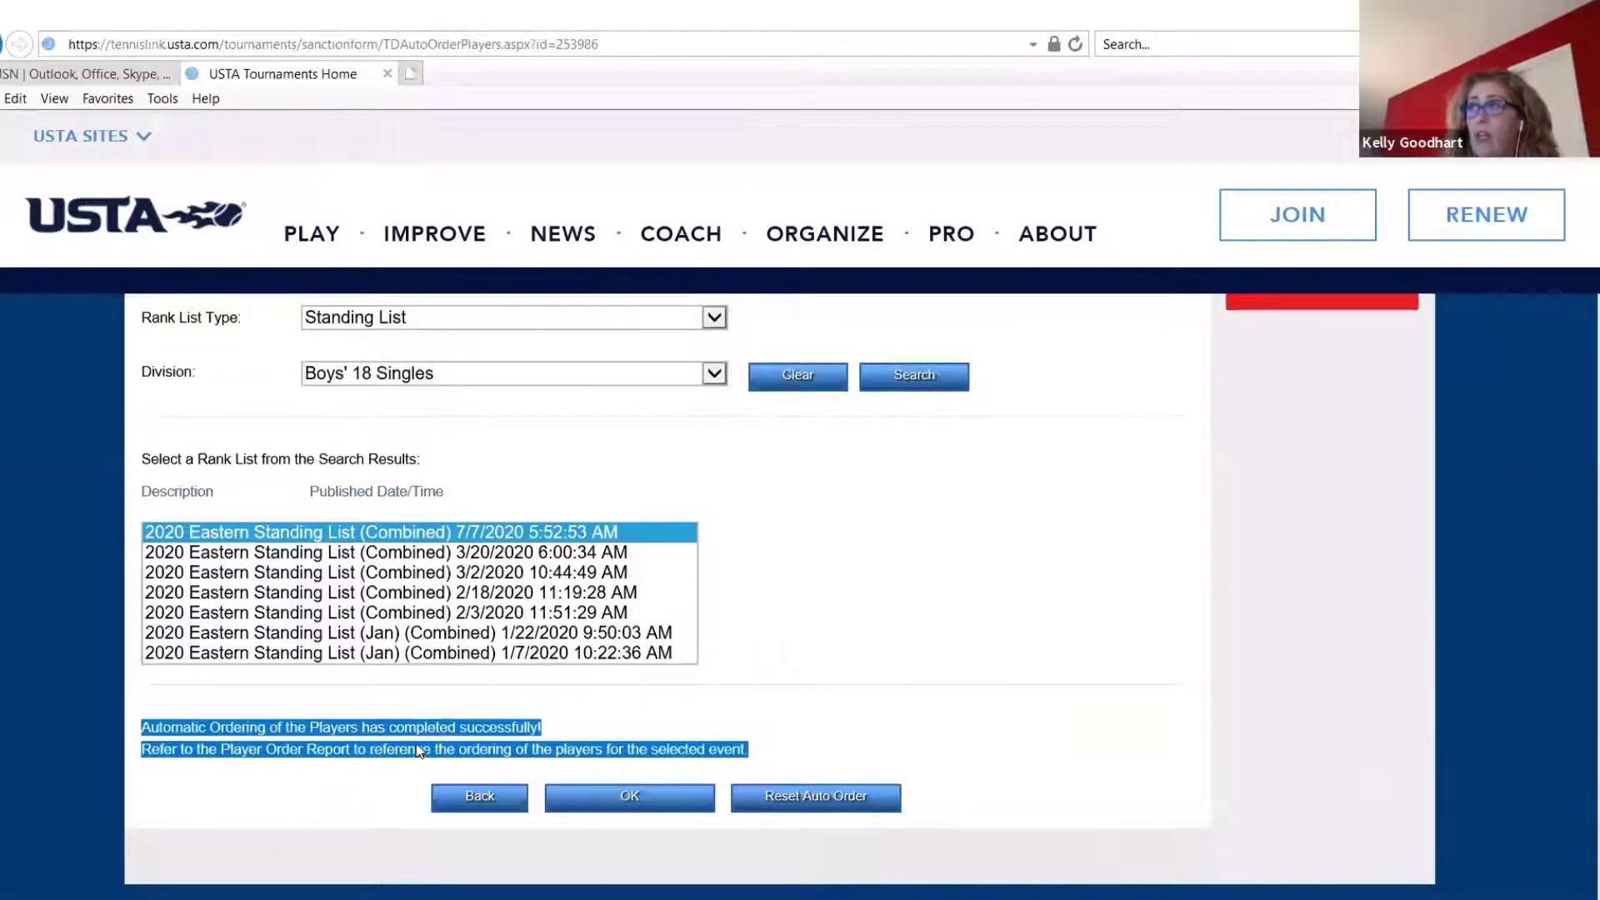
scroll(419, 748, up, 2)
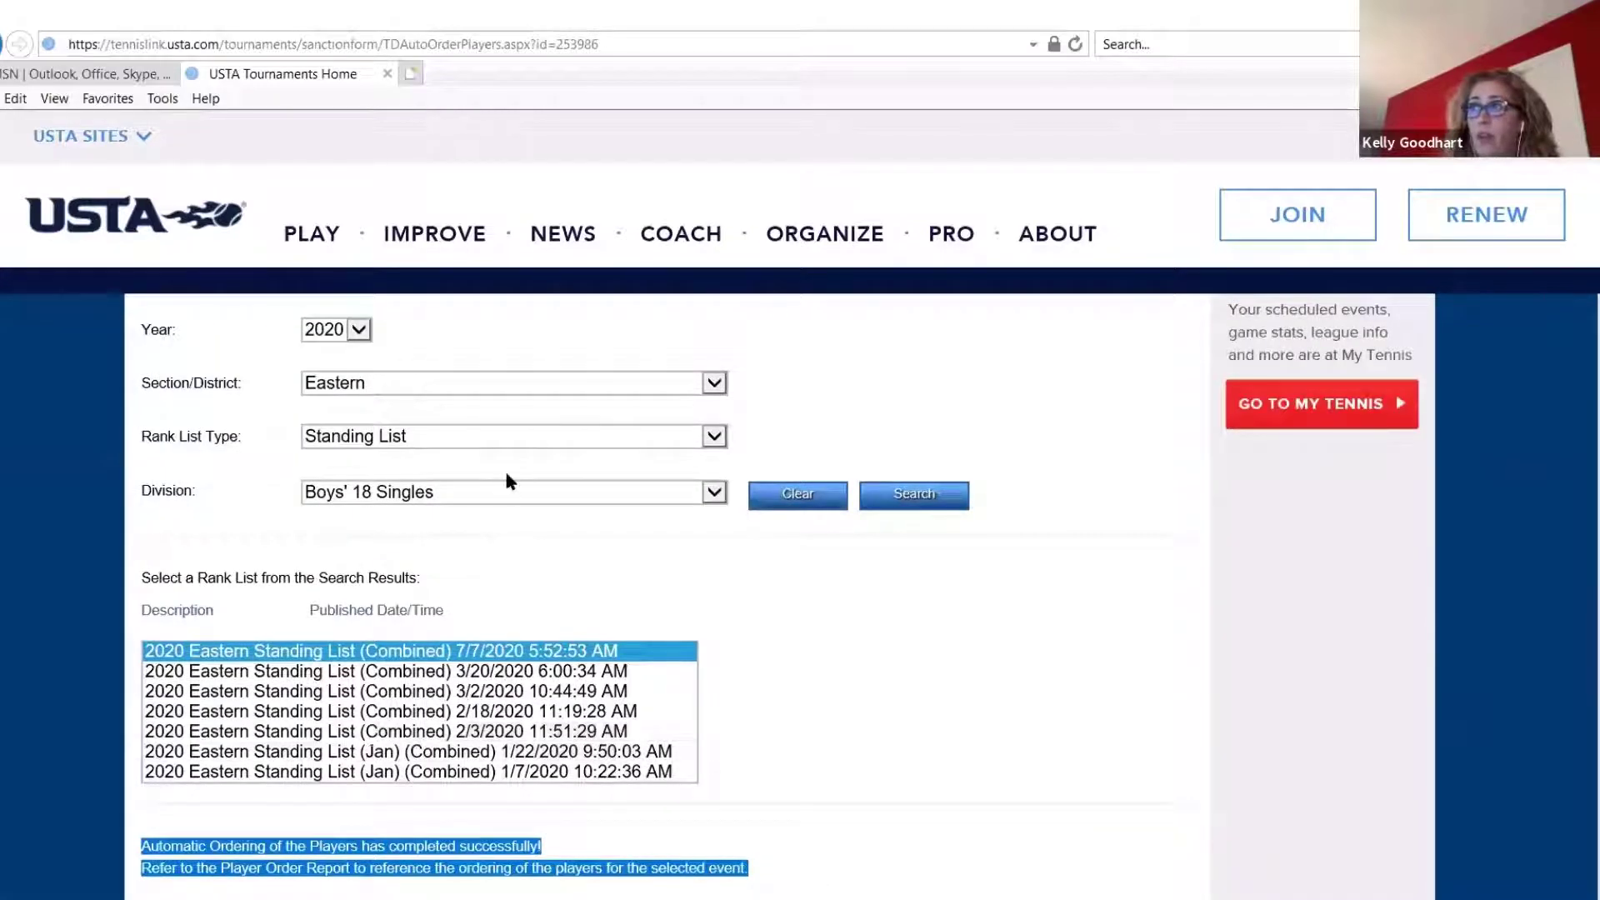
Return to the tournament's player selection page and open the Player Order Report
scroll(84, 464, up, 6)
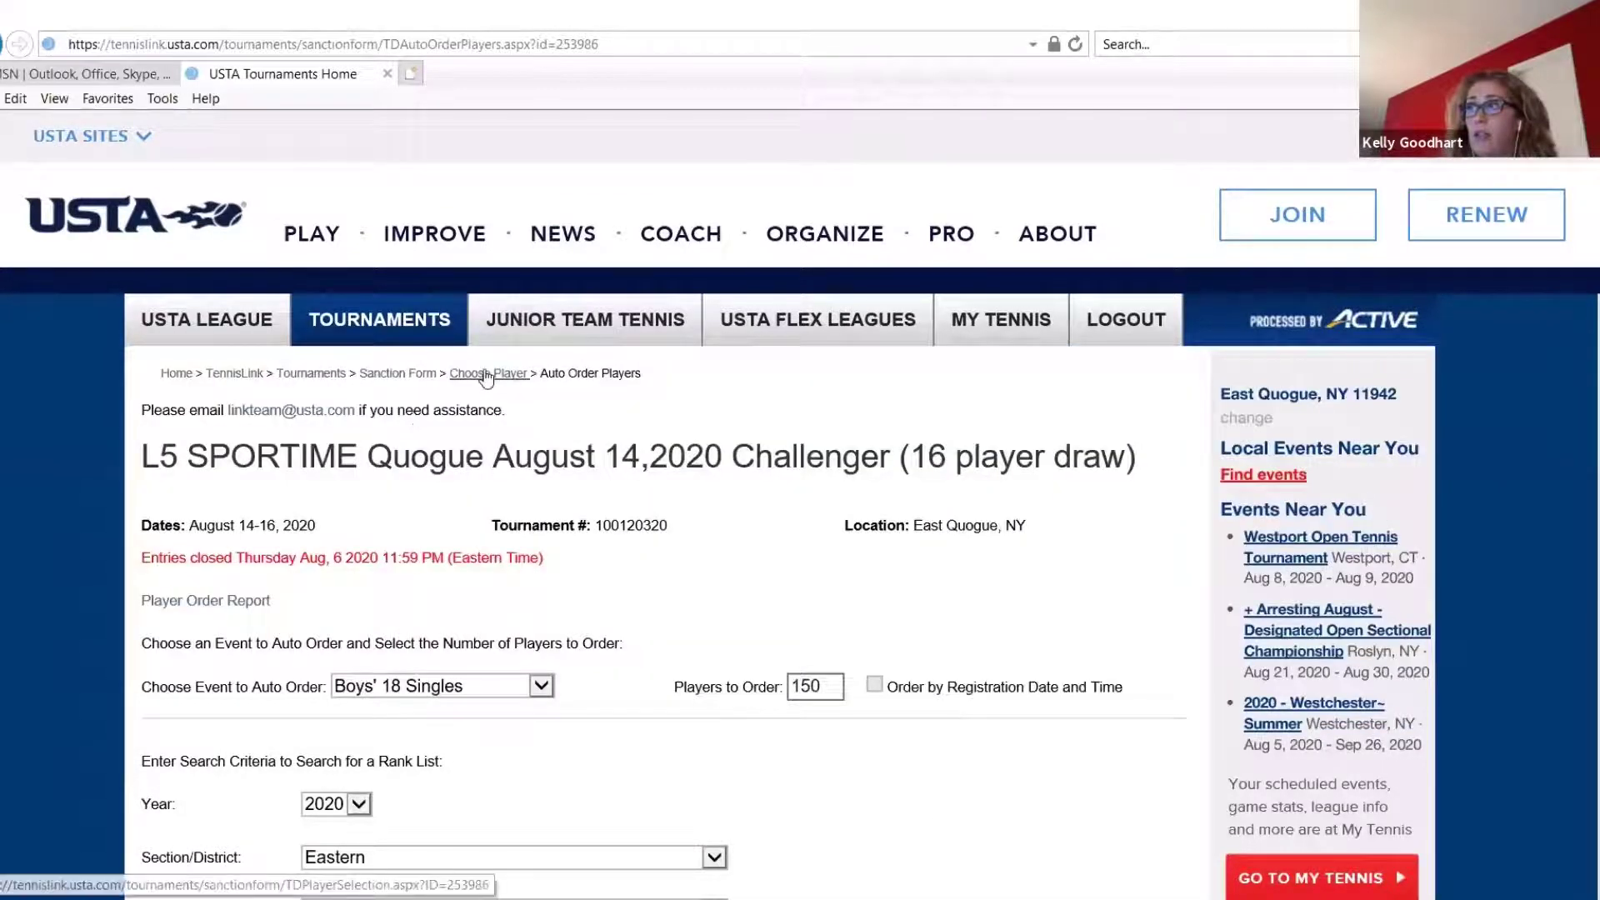
click(486, 374)
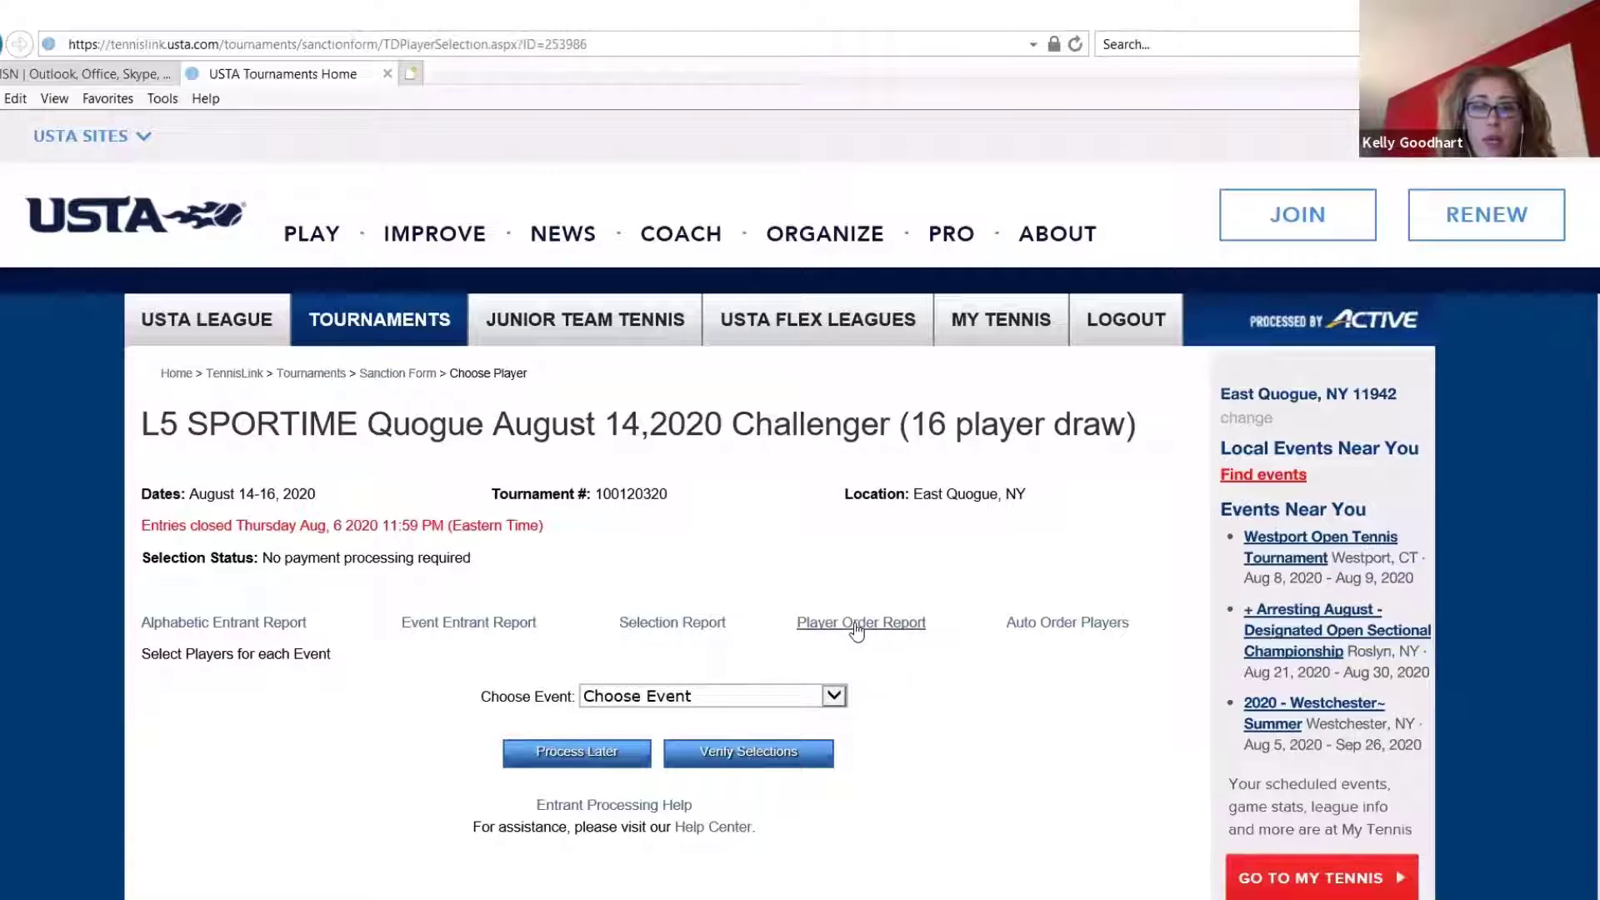
click(857, 632)
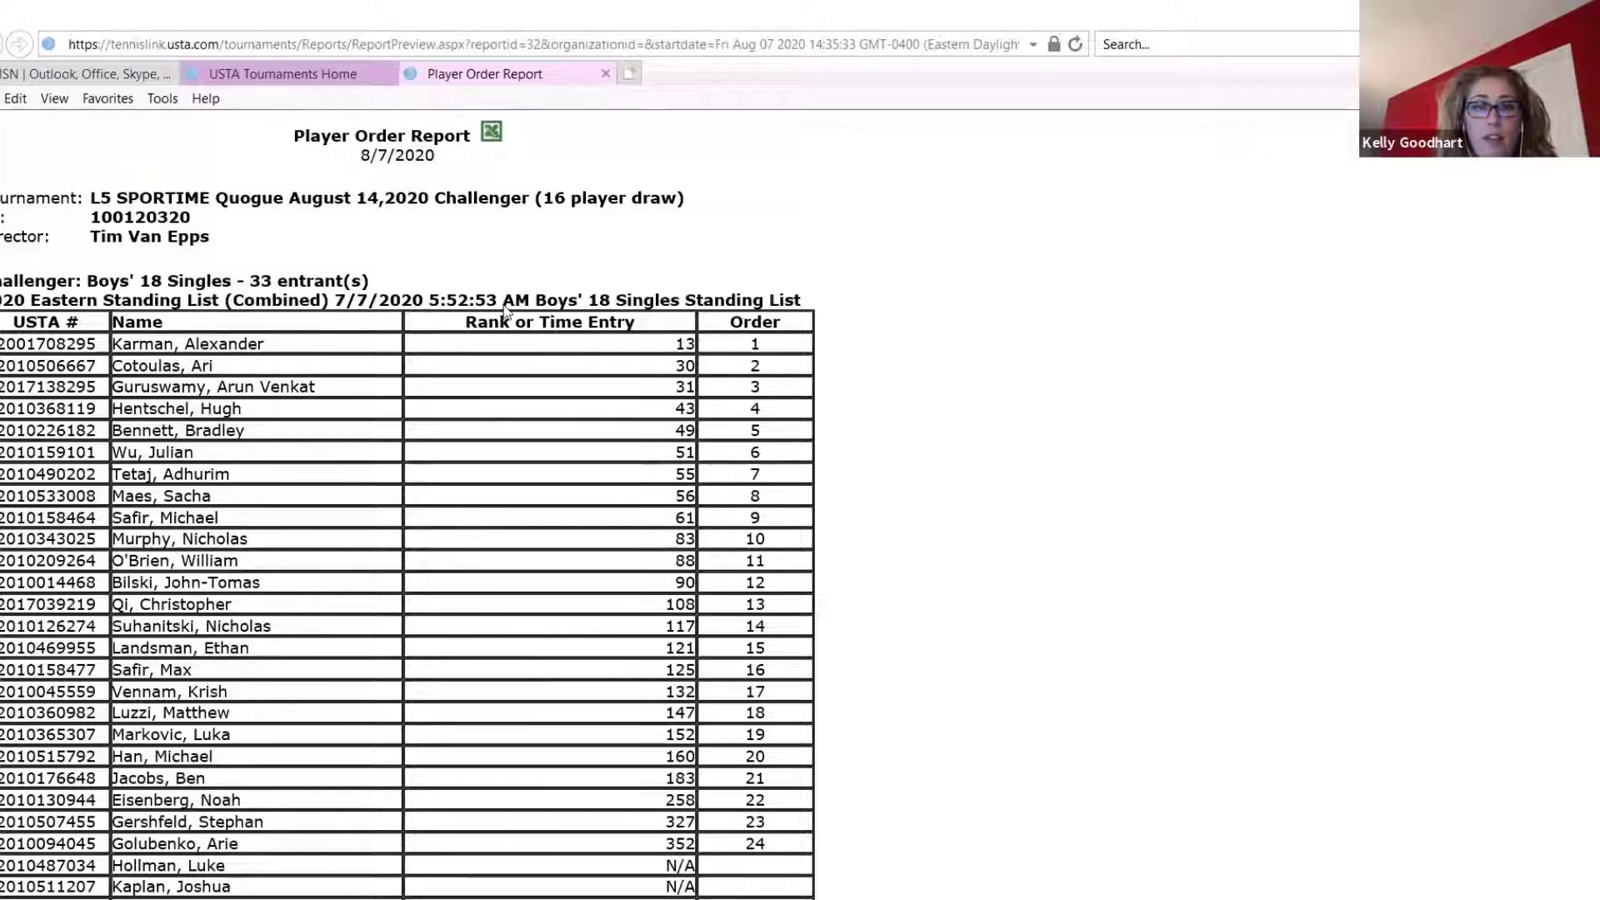
Examine the rank or time entry and order columns in the Boys' 18 Singles report, highlighting their headings
drag(635, 322, 466, 321)
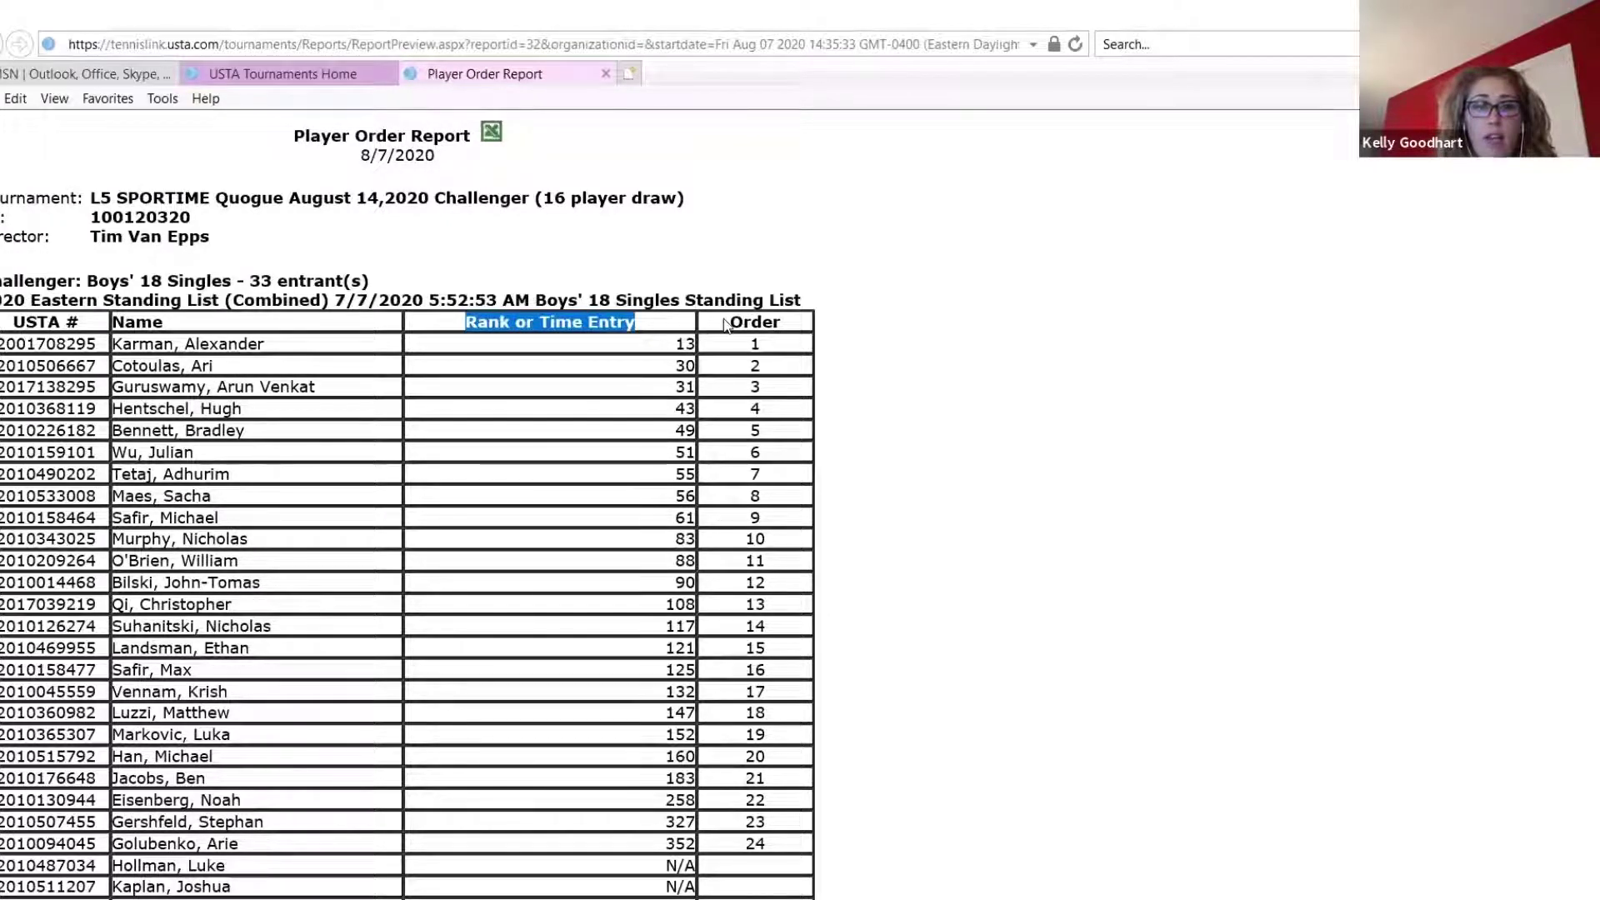
click(746, 325)
double_click(755, 323)
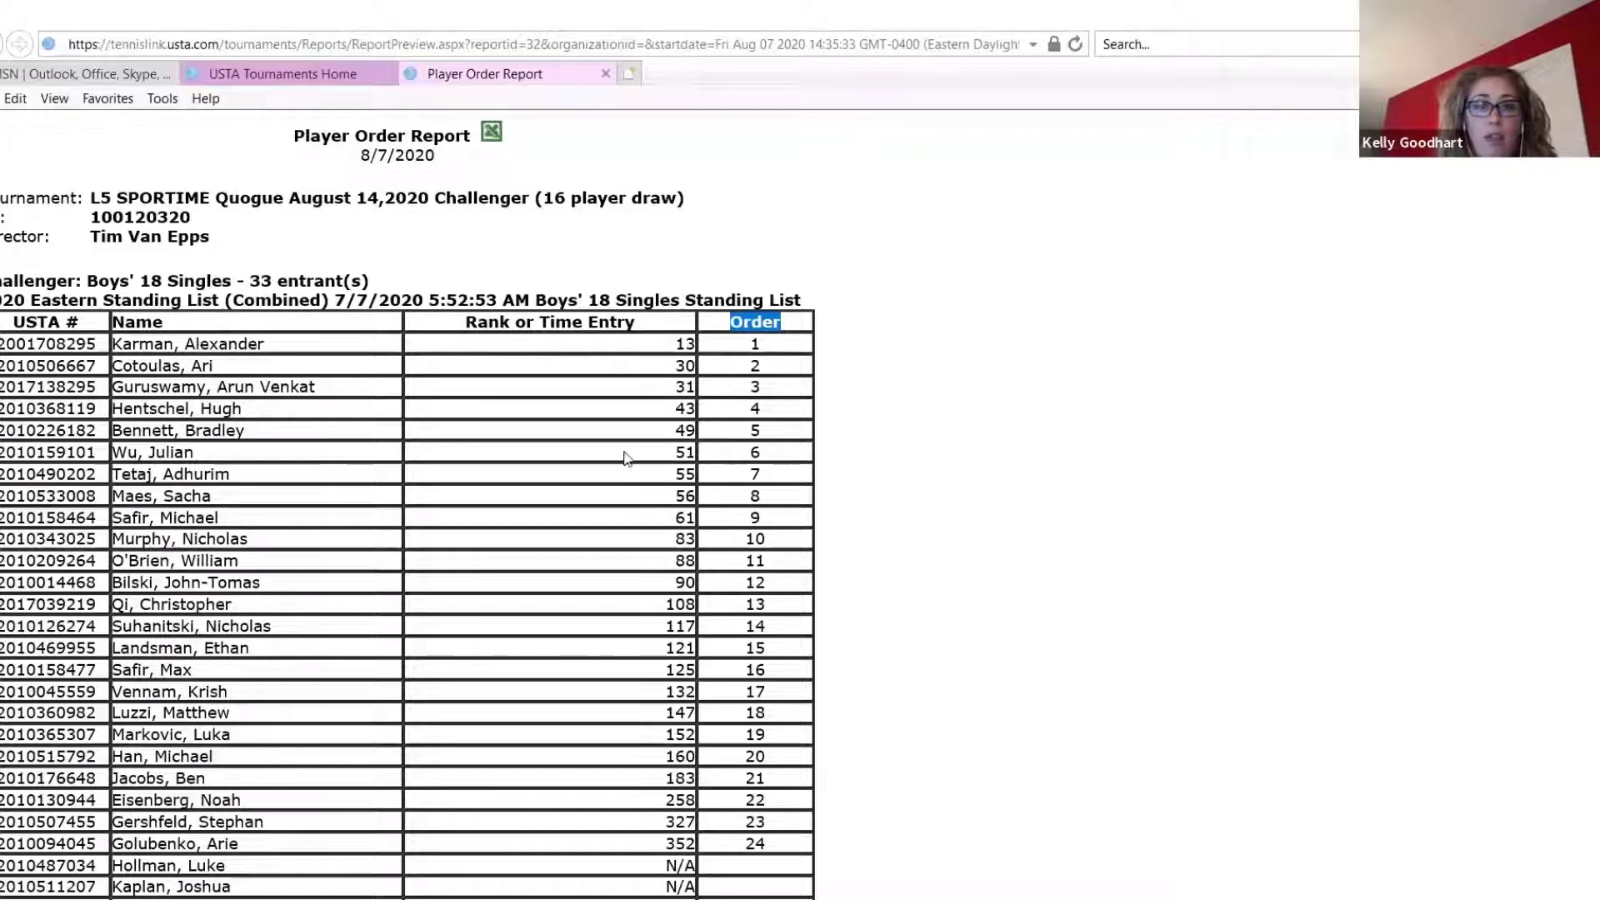
click(1310, 555)
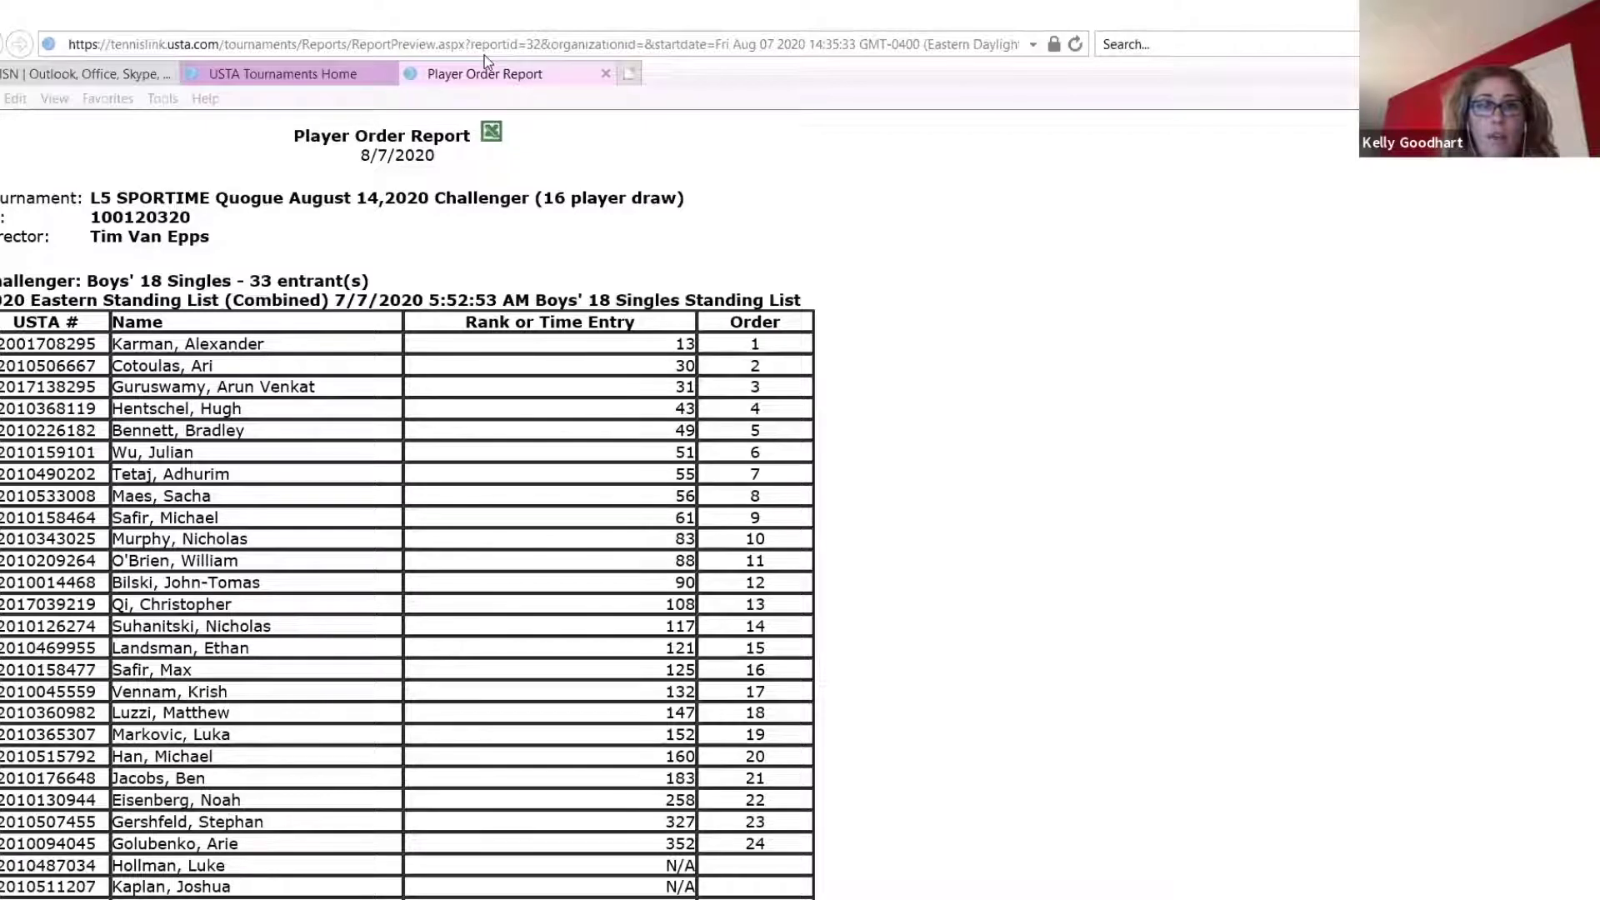
click(50, 106)
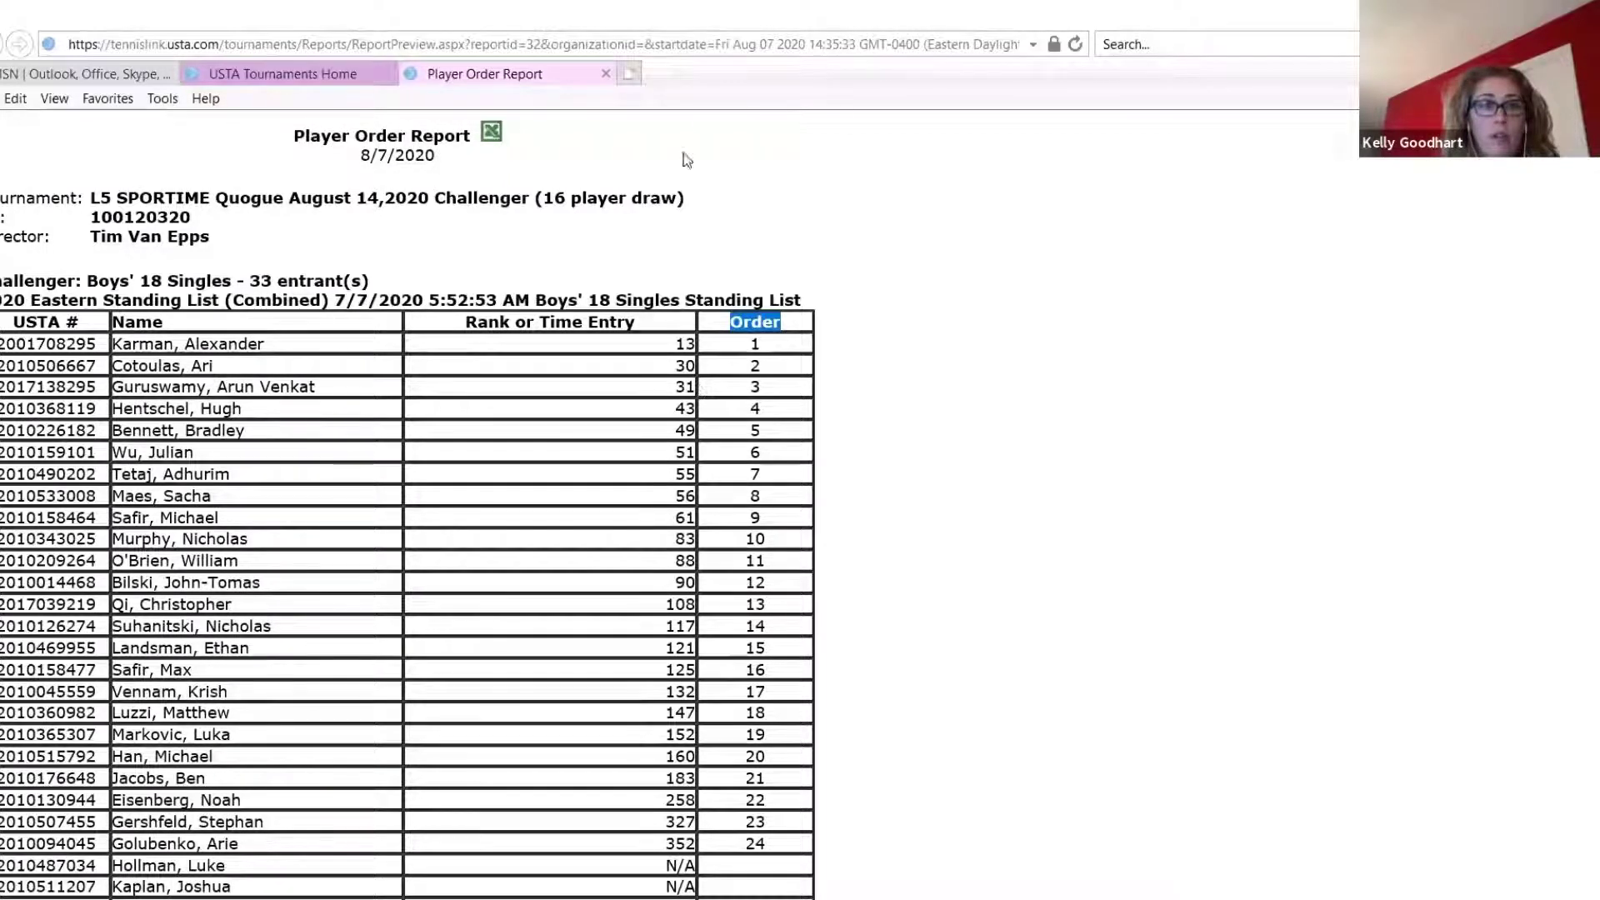
Go back to the player selection page and choose the Boys' 18 Singles event
click(282, 77)
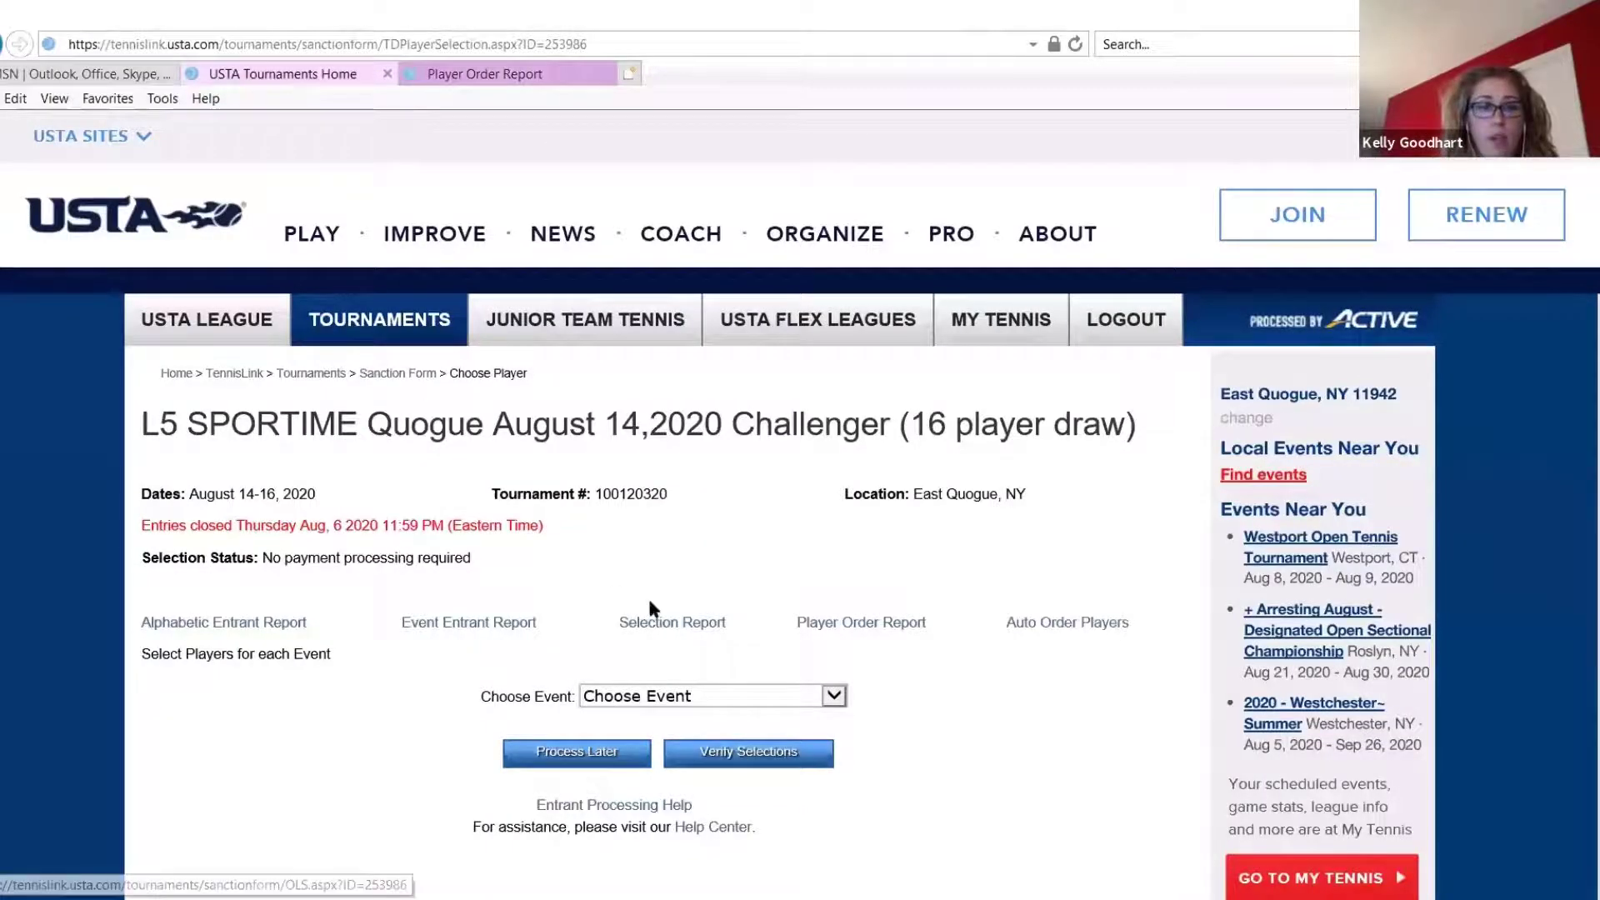
scroll(678, 468, down, 3)
click(682, 460)
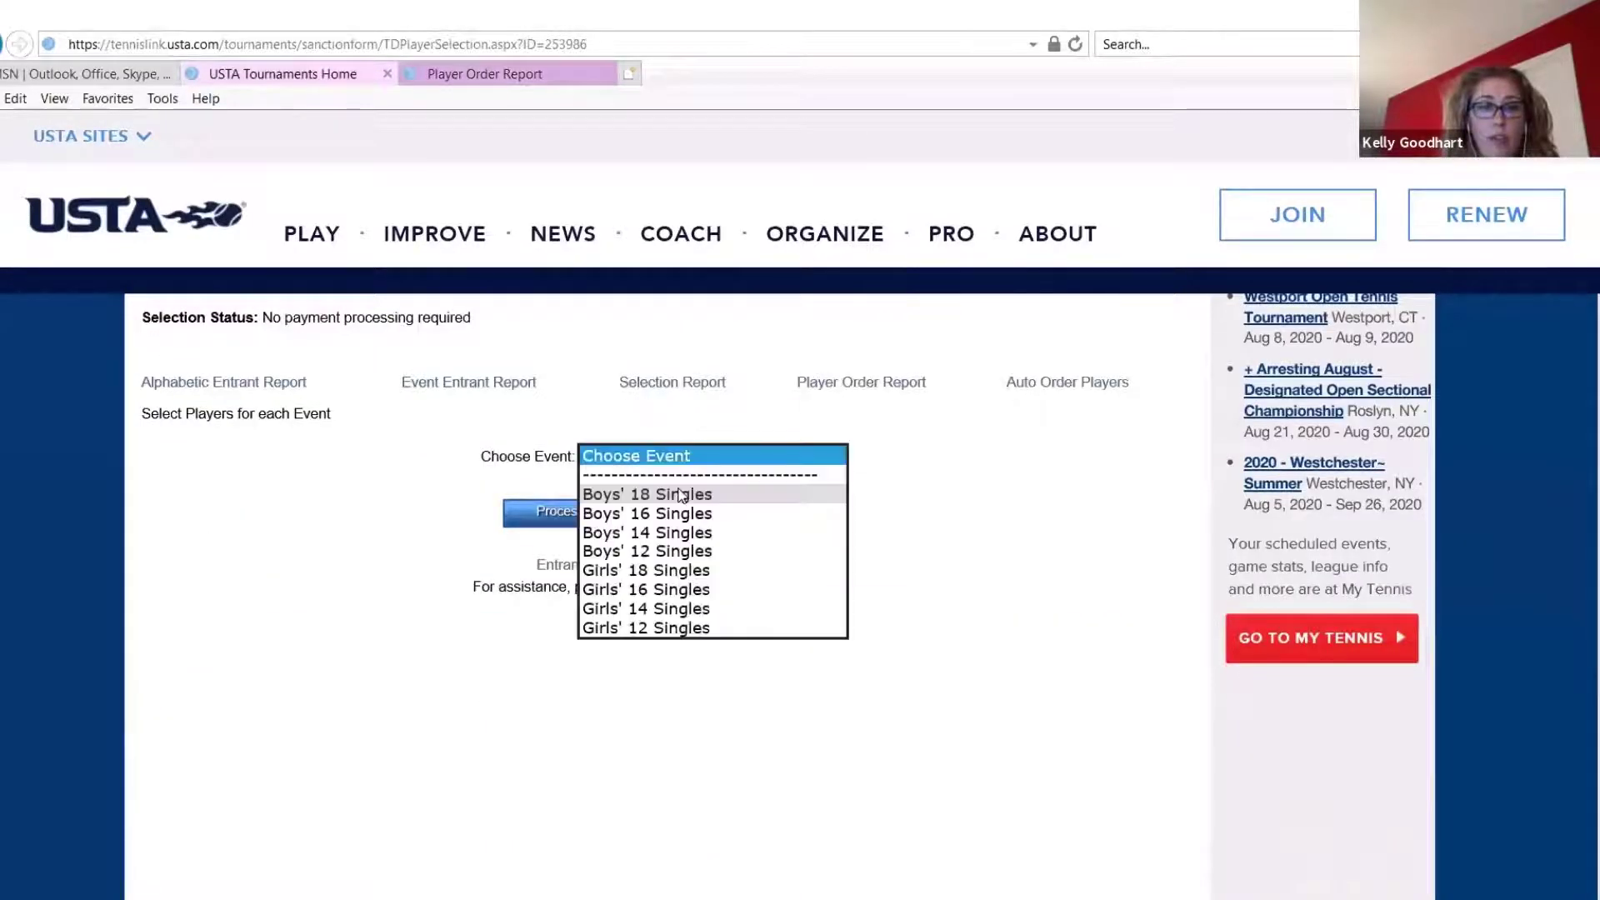
key(Return)
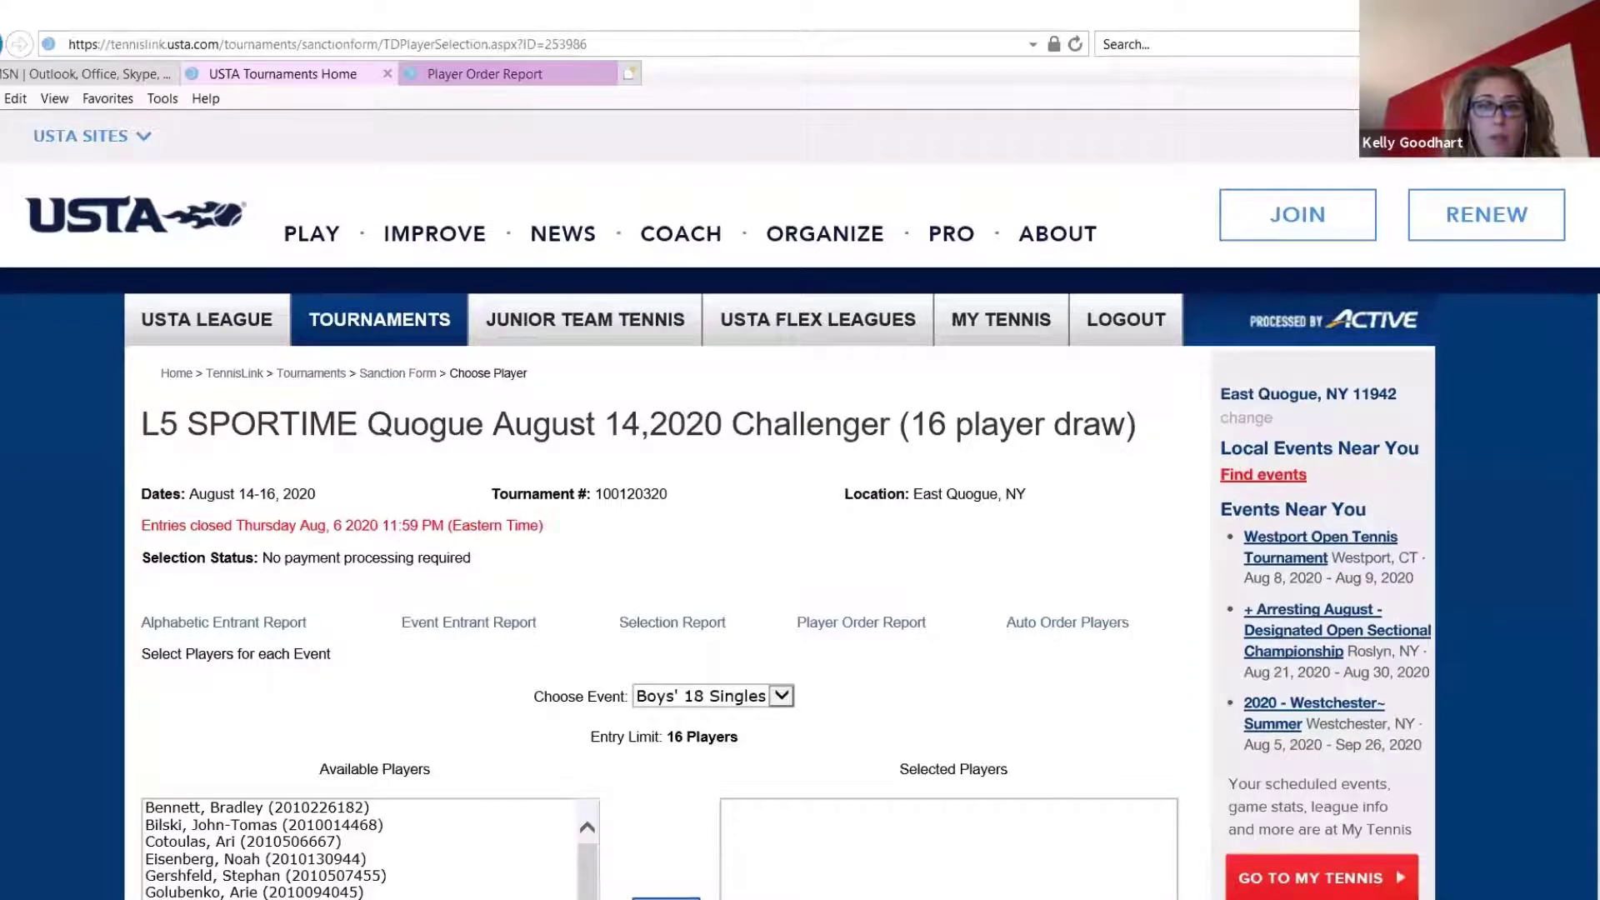
Shrink the browser window and move the player ranked first in the order report from the available to the selected players
drag(1108, 20, 1059, 26)
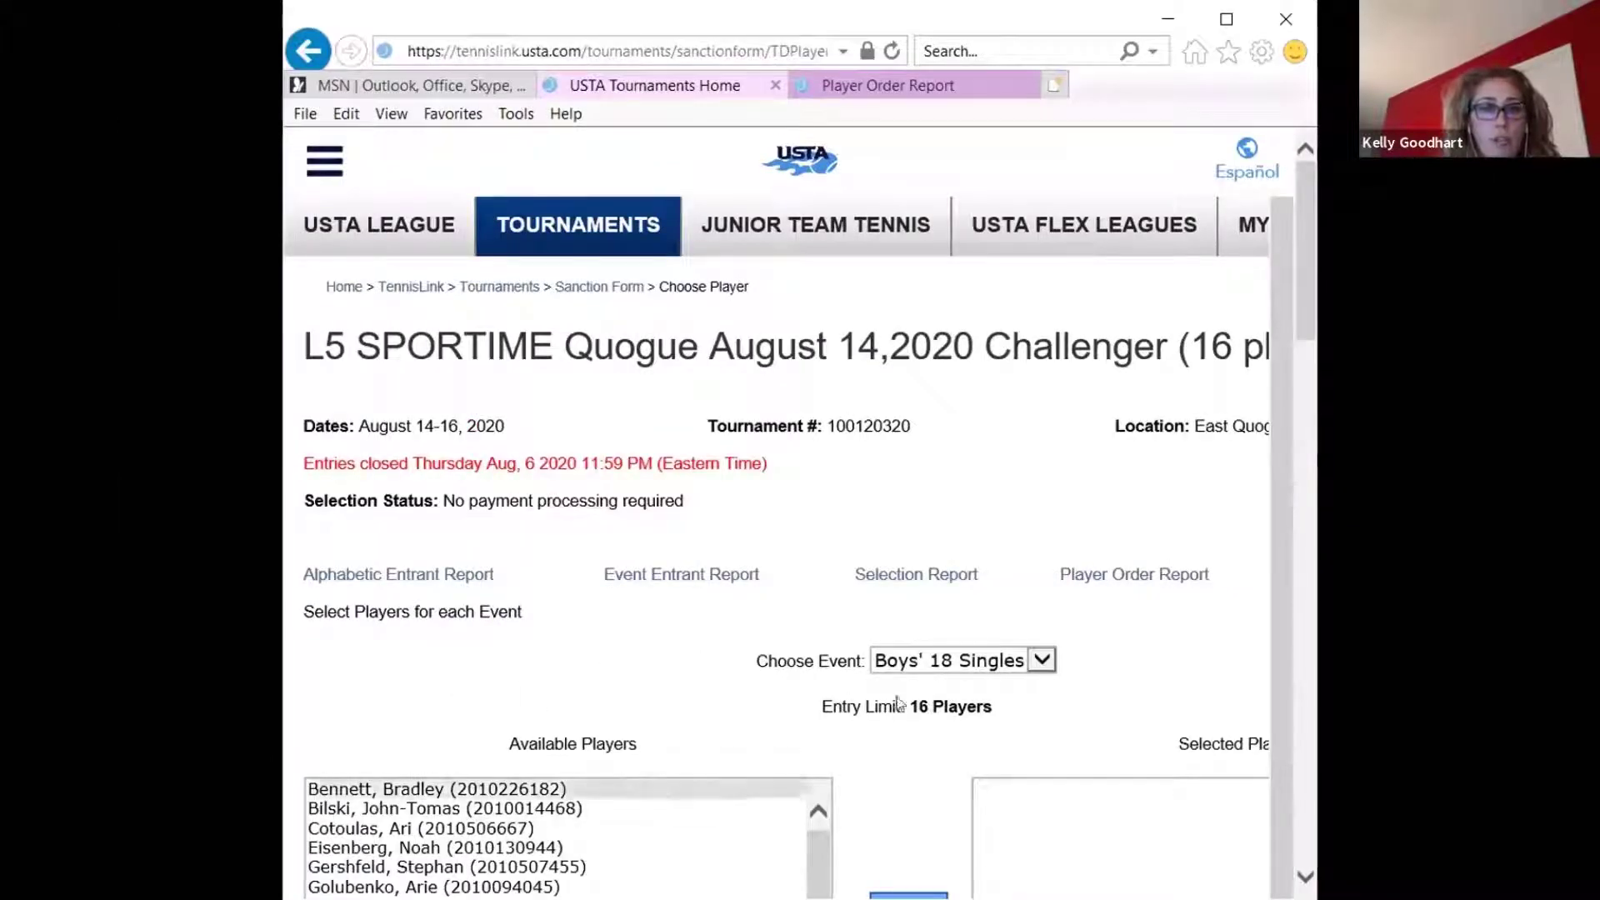
scroll(1301, 245, down, 3)
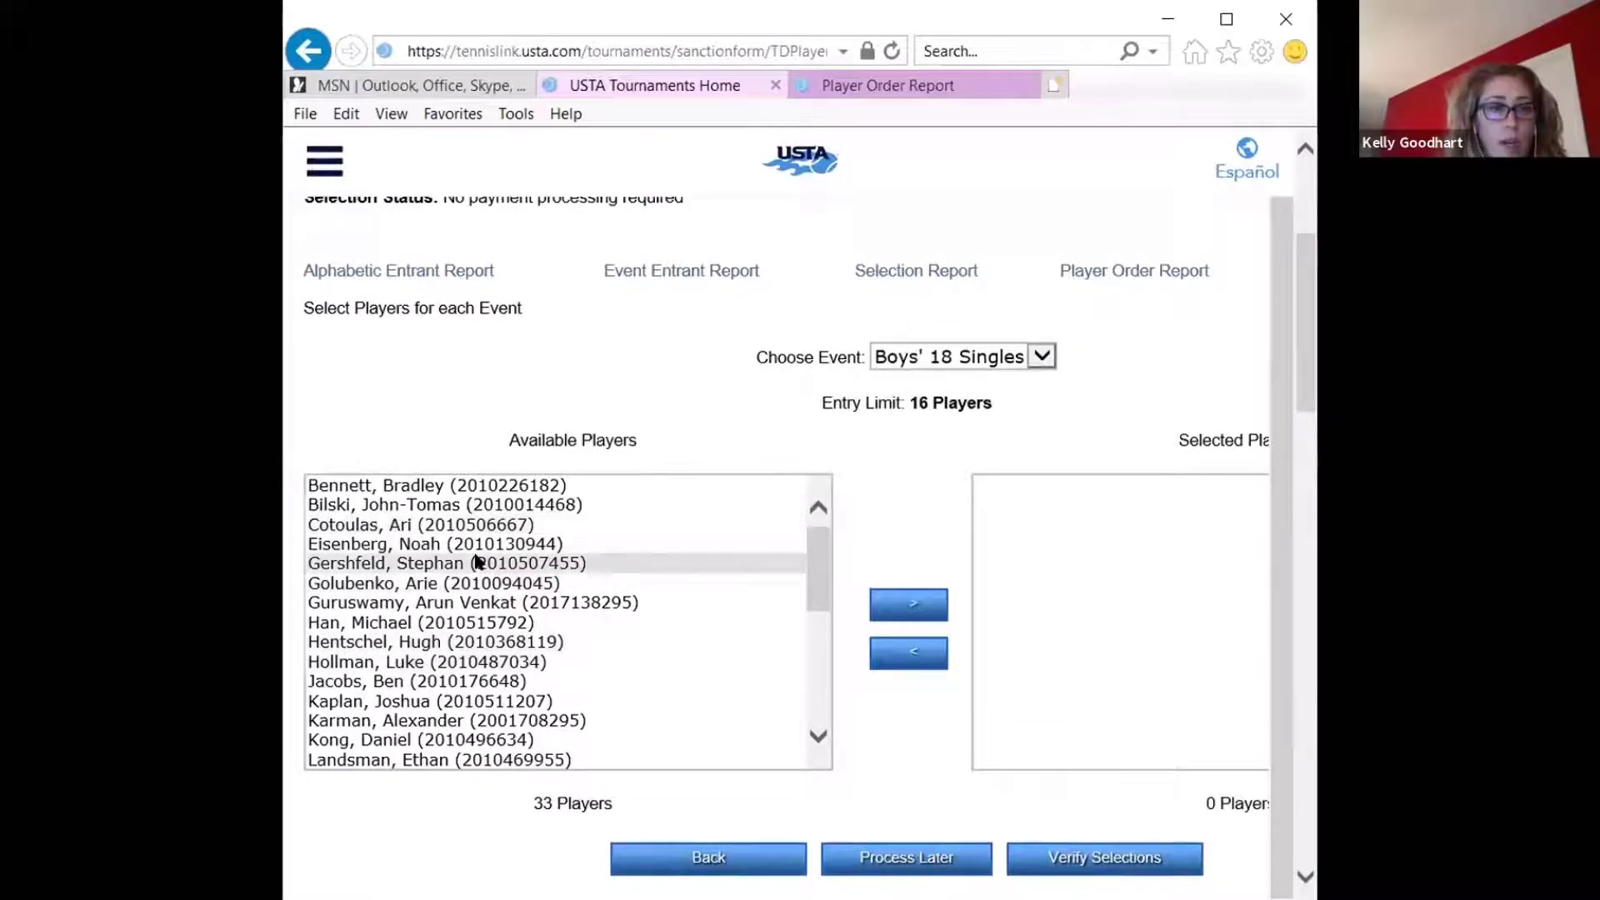
scroll(477, 564, down, 4)
scroll(477, 564, up, 4)
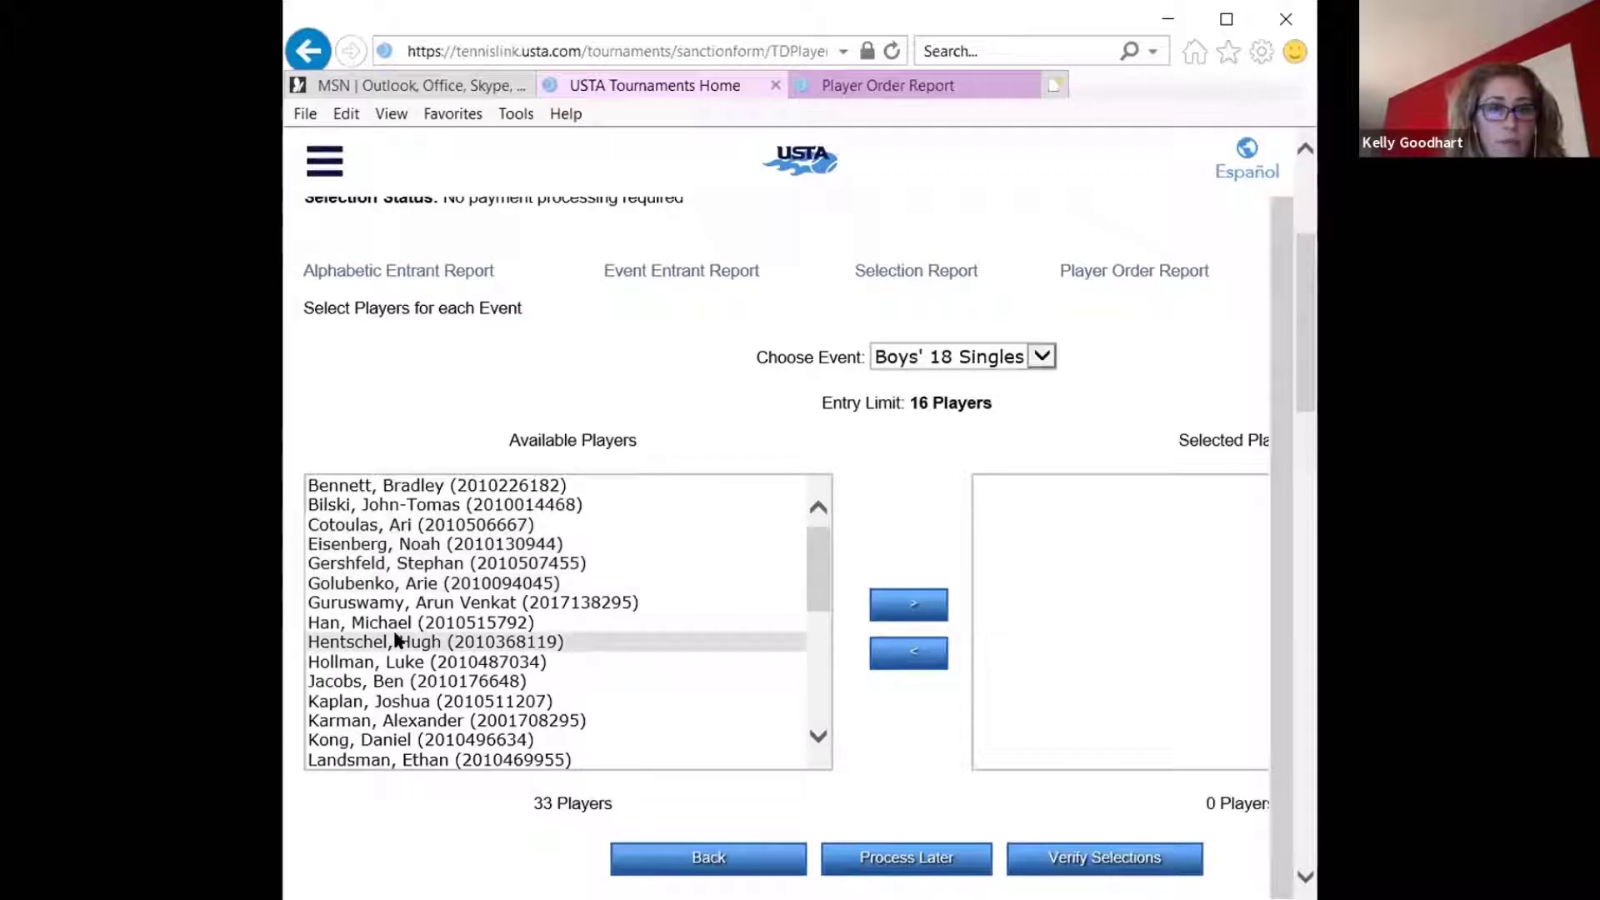
click(396, 720)
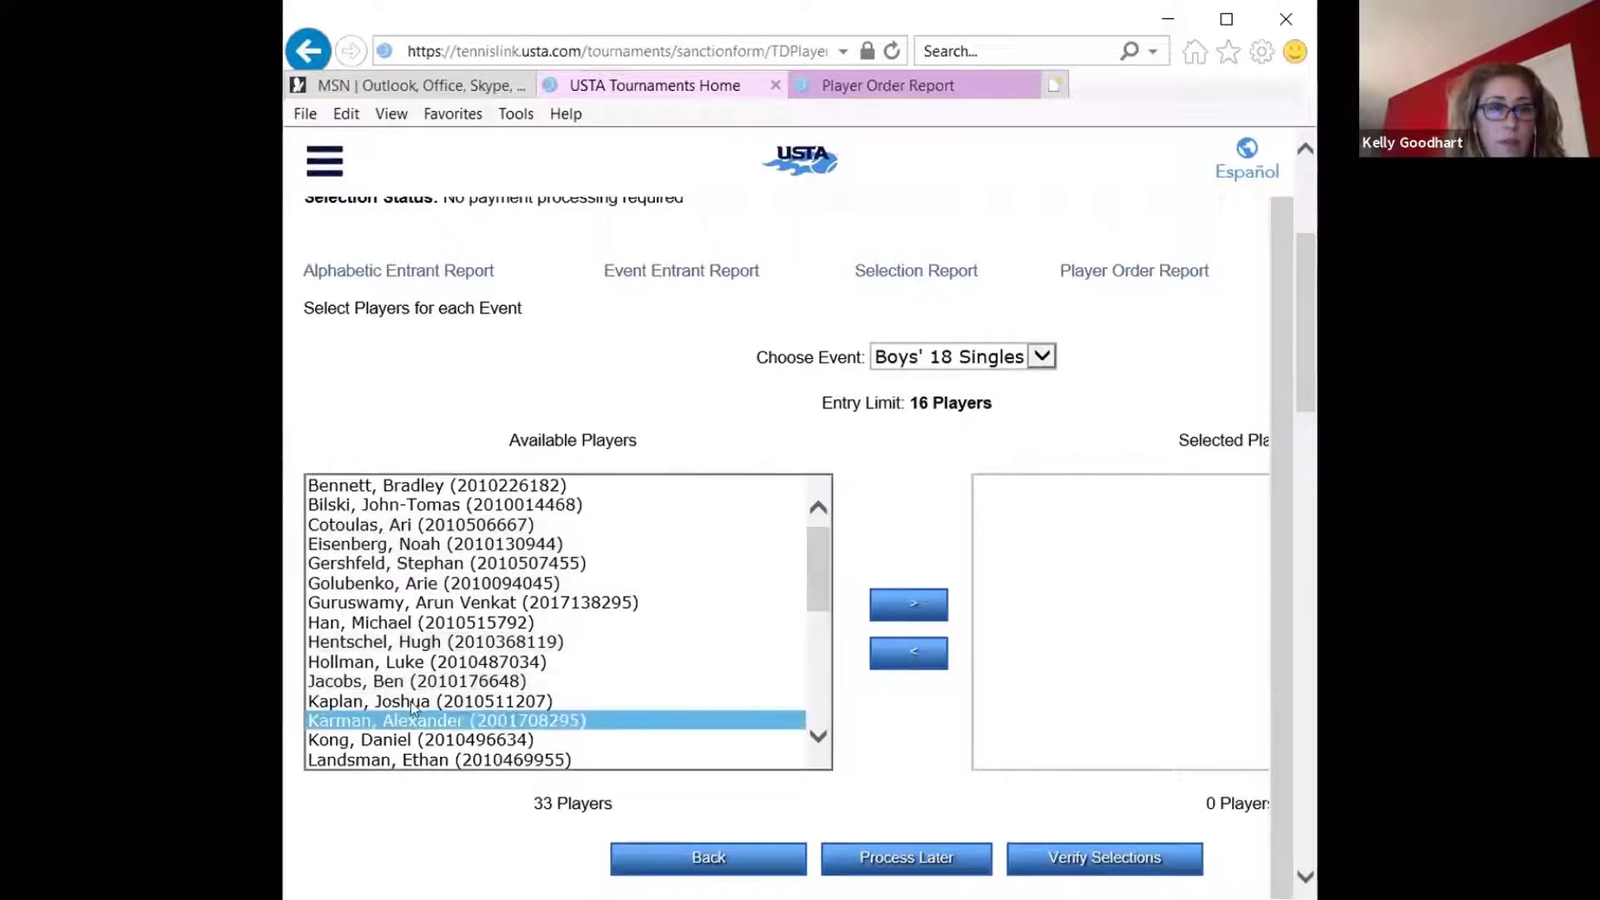
click(909, 605)
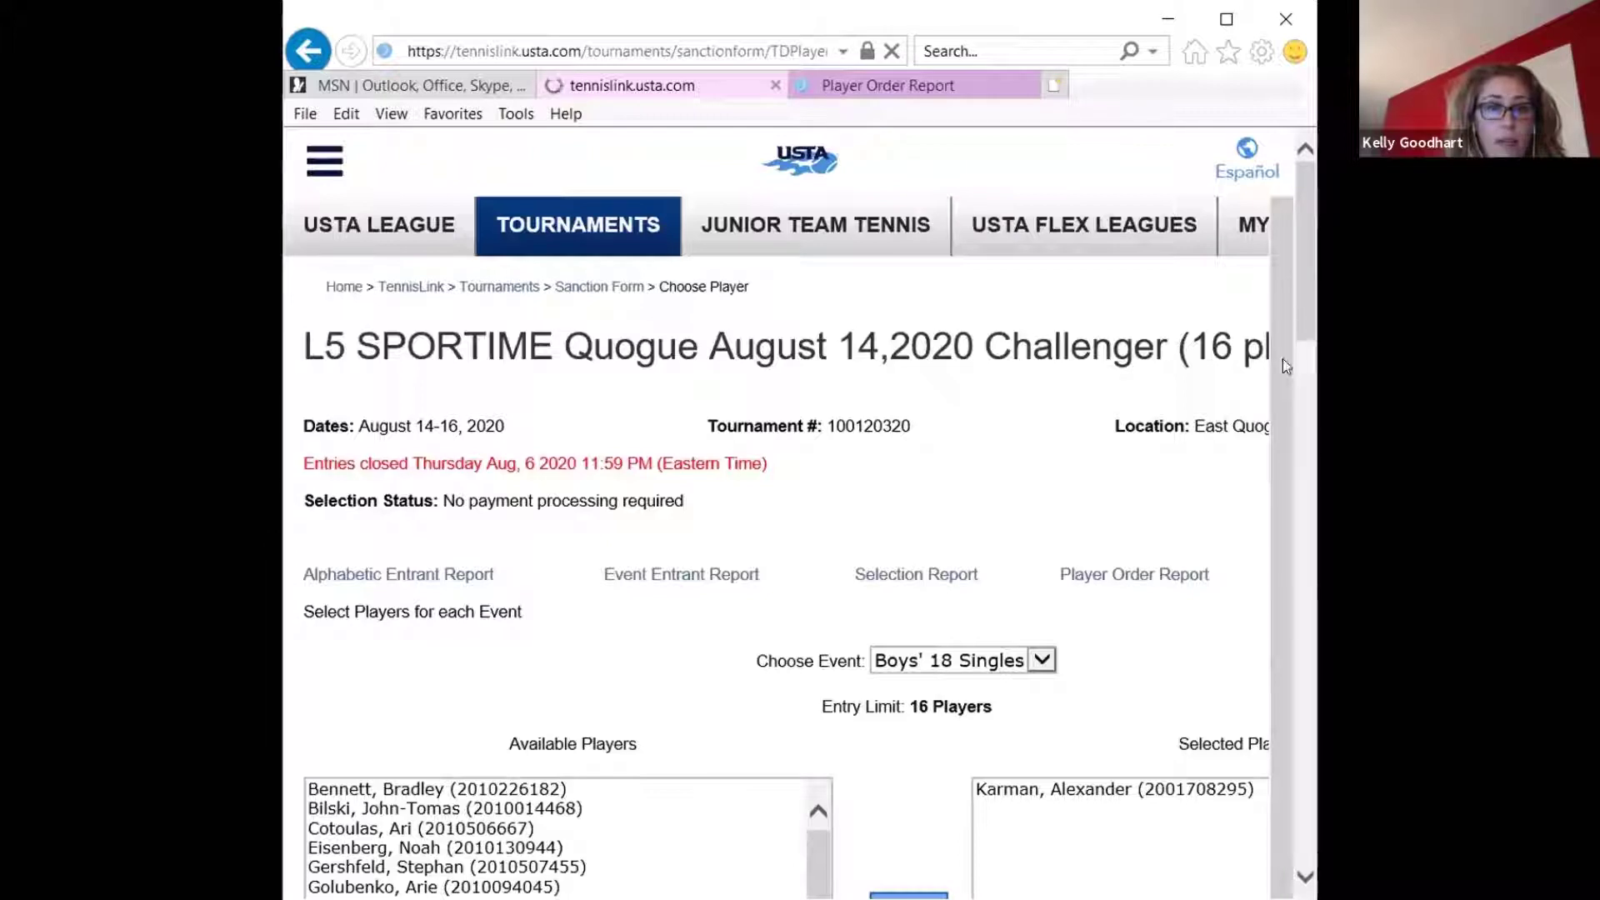
Add the remaining highest-ranked Boys' 18 Singles entrants to the selected players, up to the 16-player entry limit
drag(1299, 287, 1299, 412)
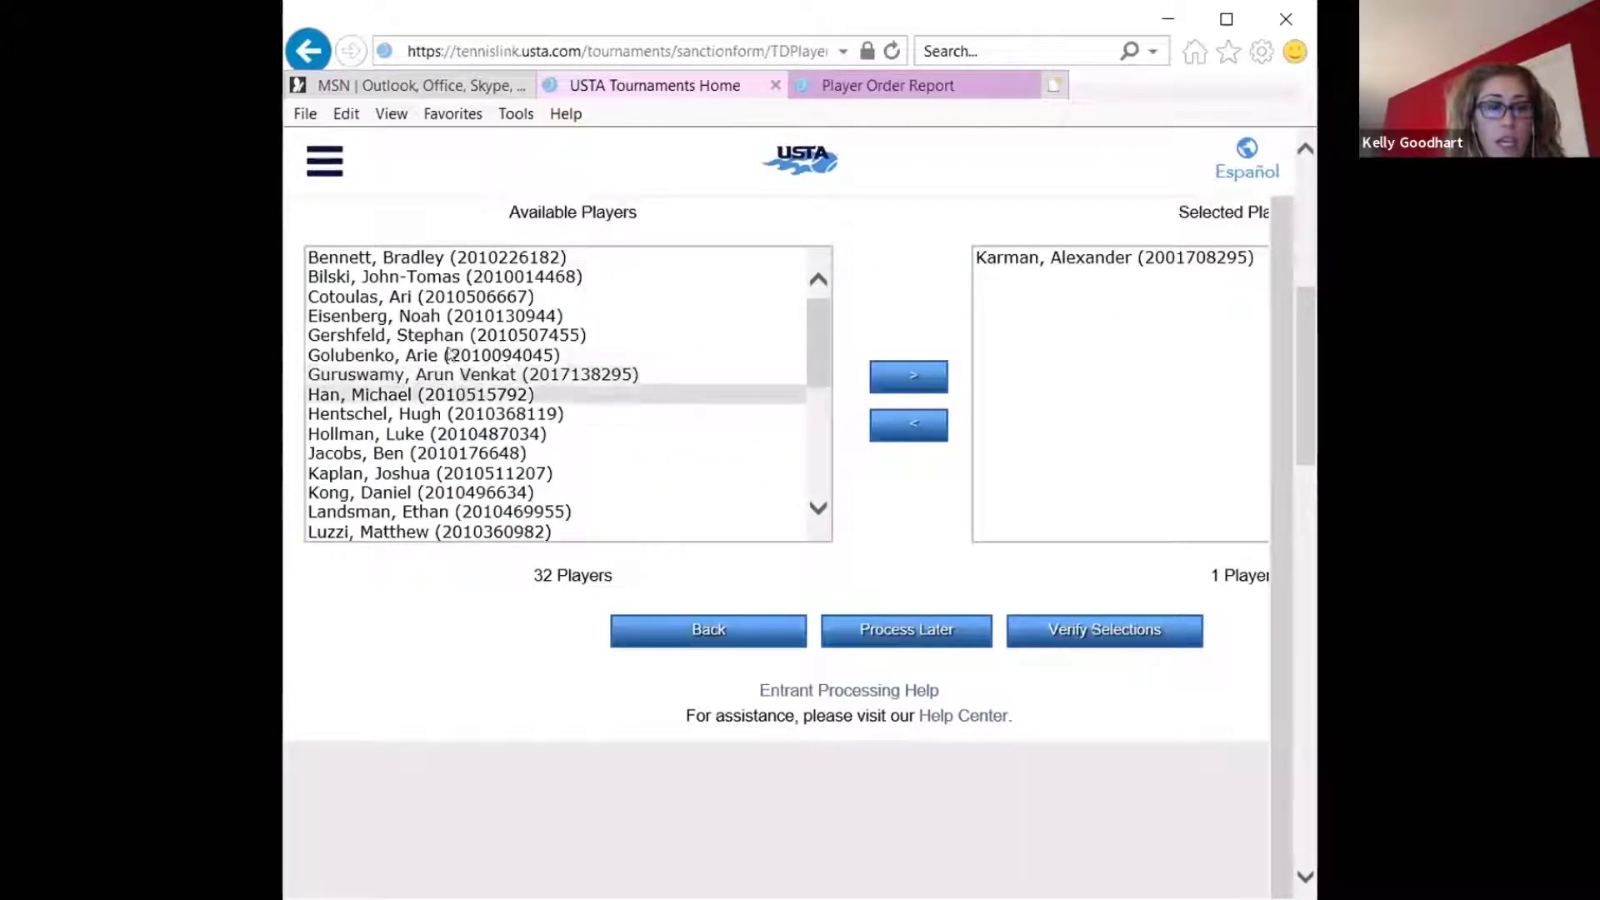
click(433, 298)
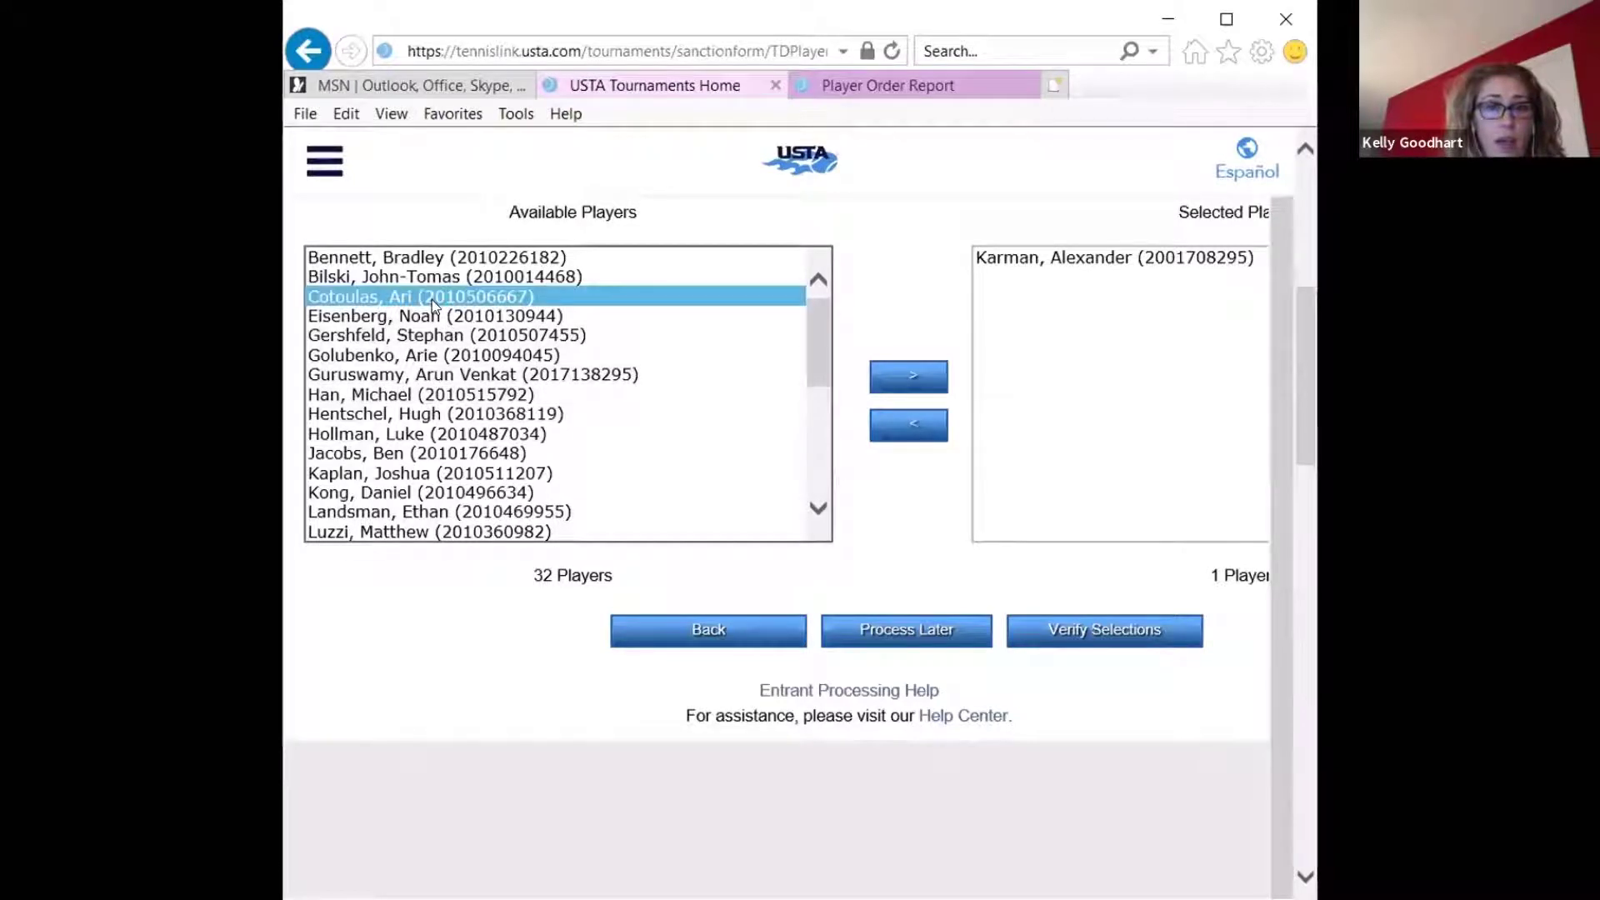
ctrl+click(466, 373)
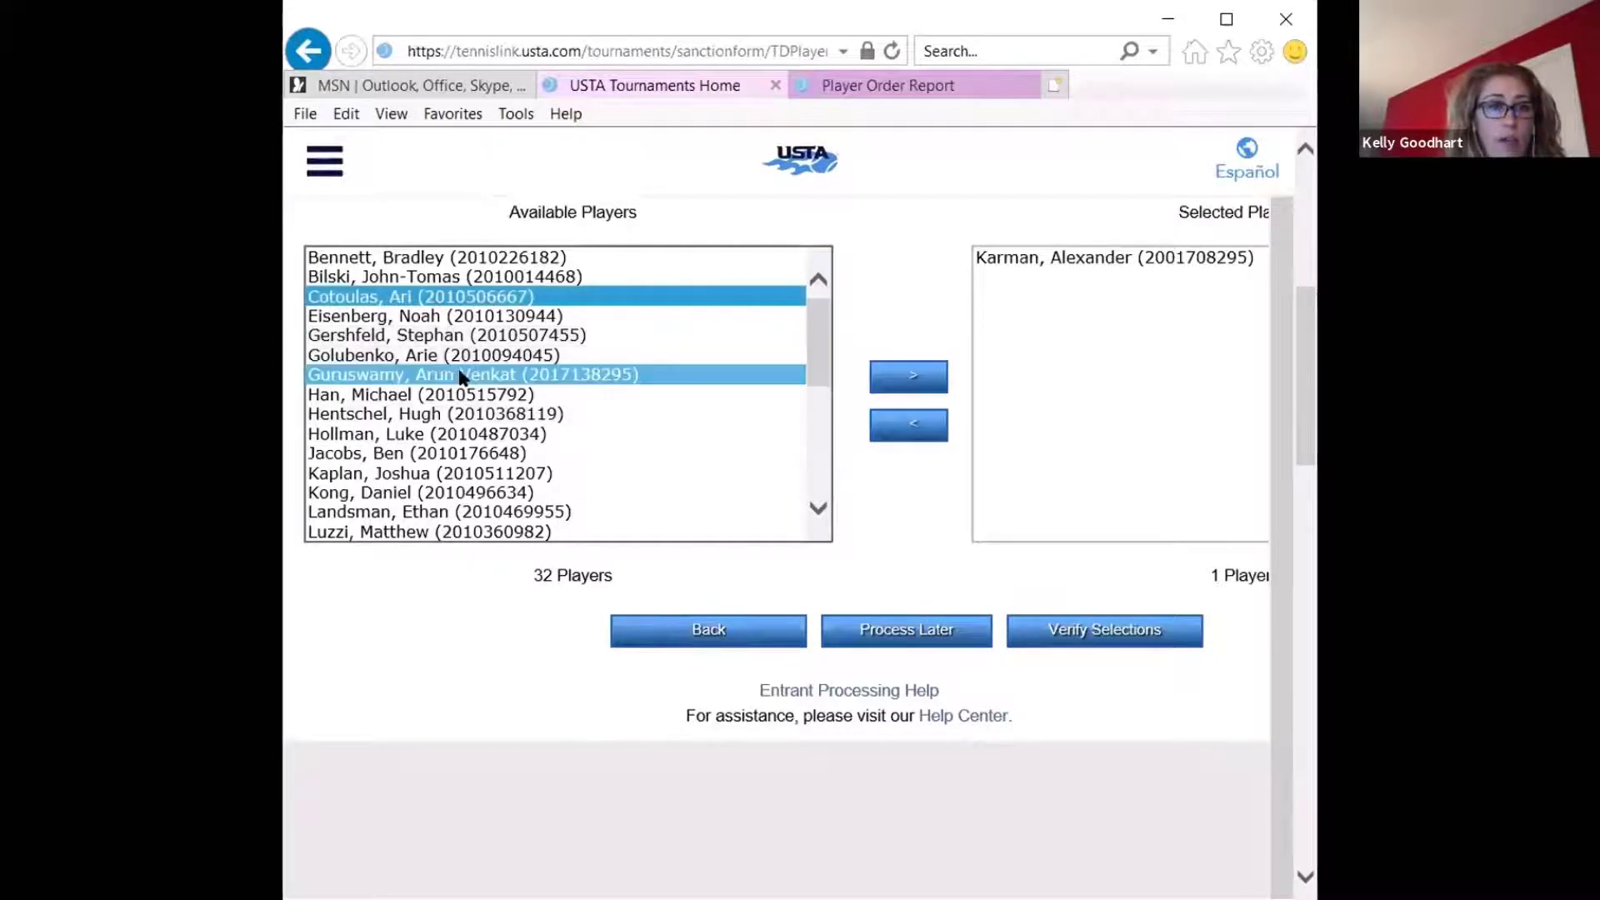
ctrl+click(445, 415)
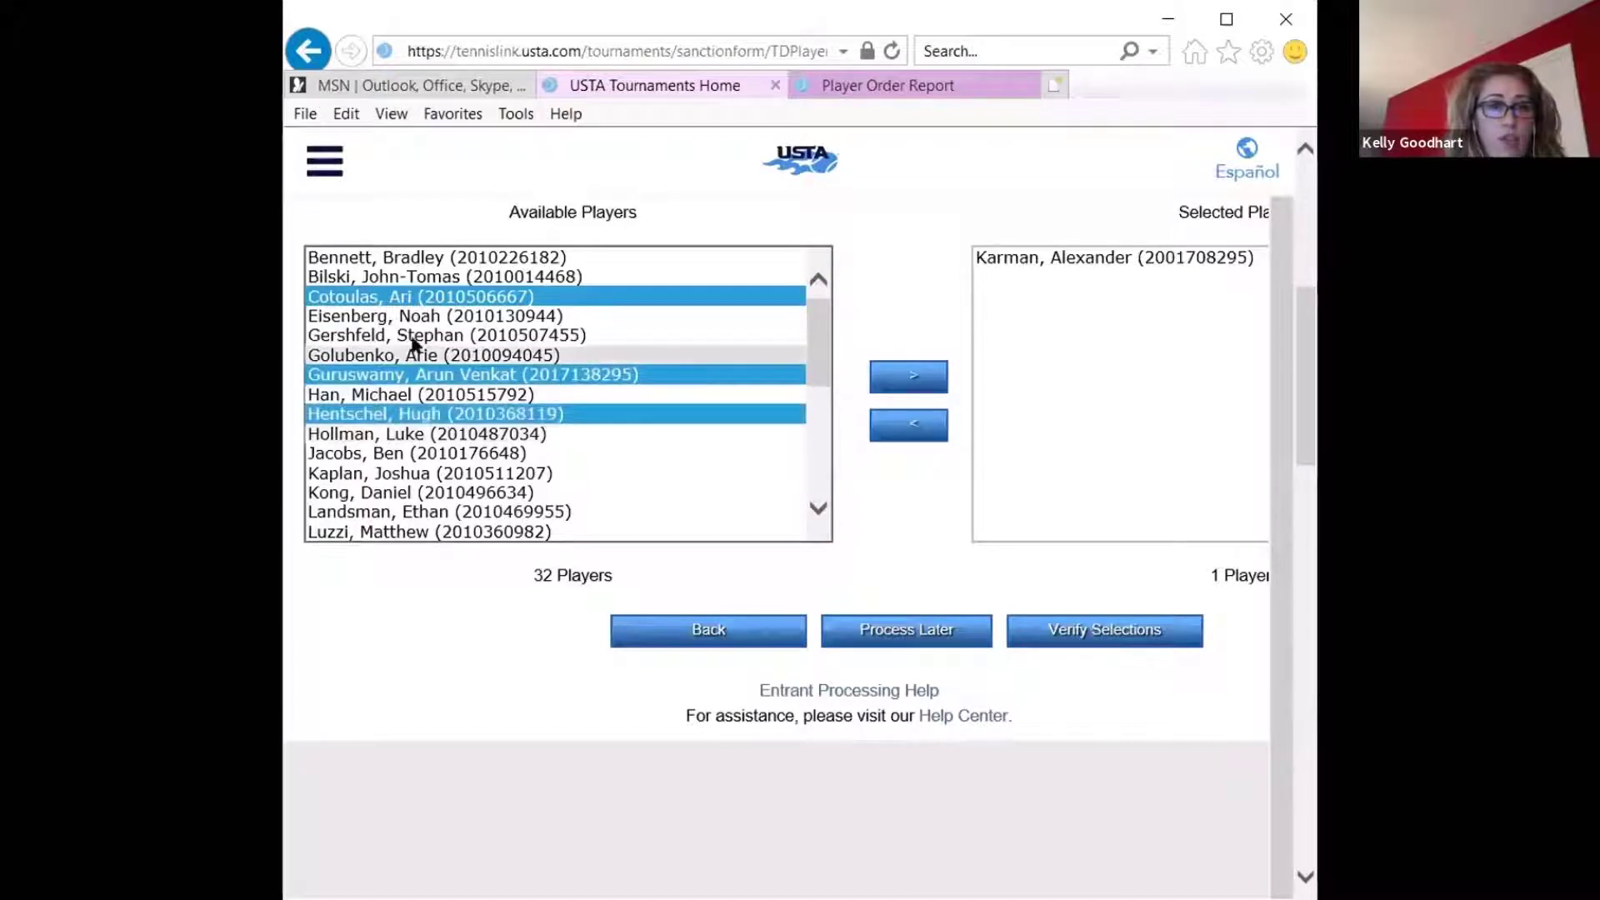
ctrl+click(404, 265)
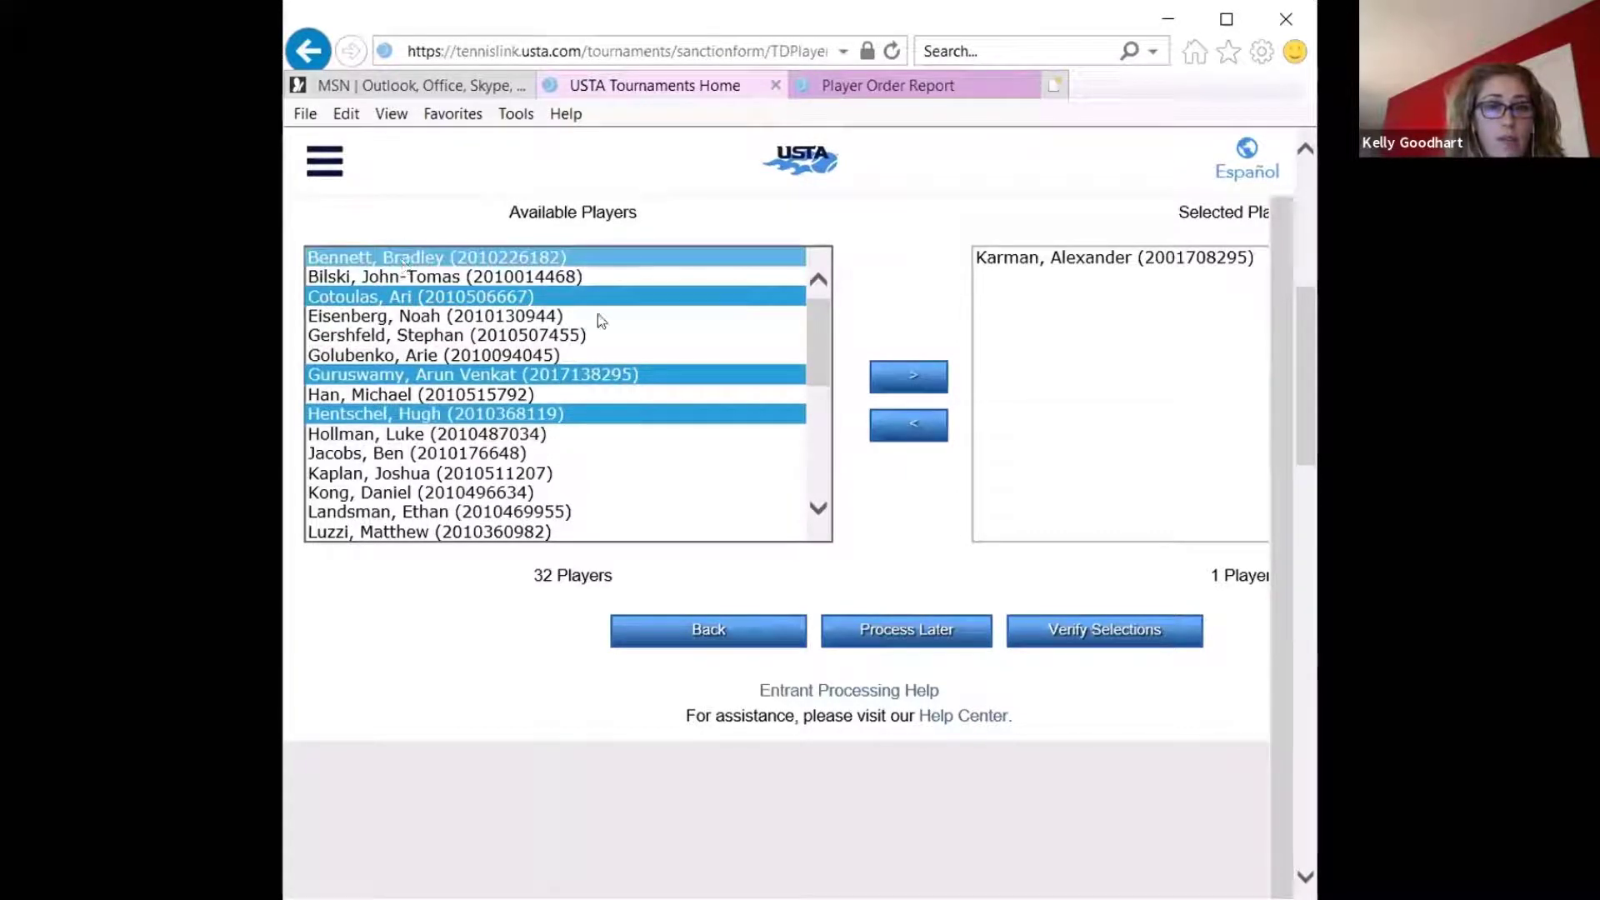
click(908, 376)
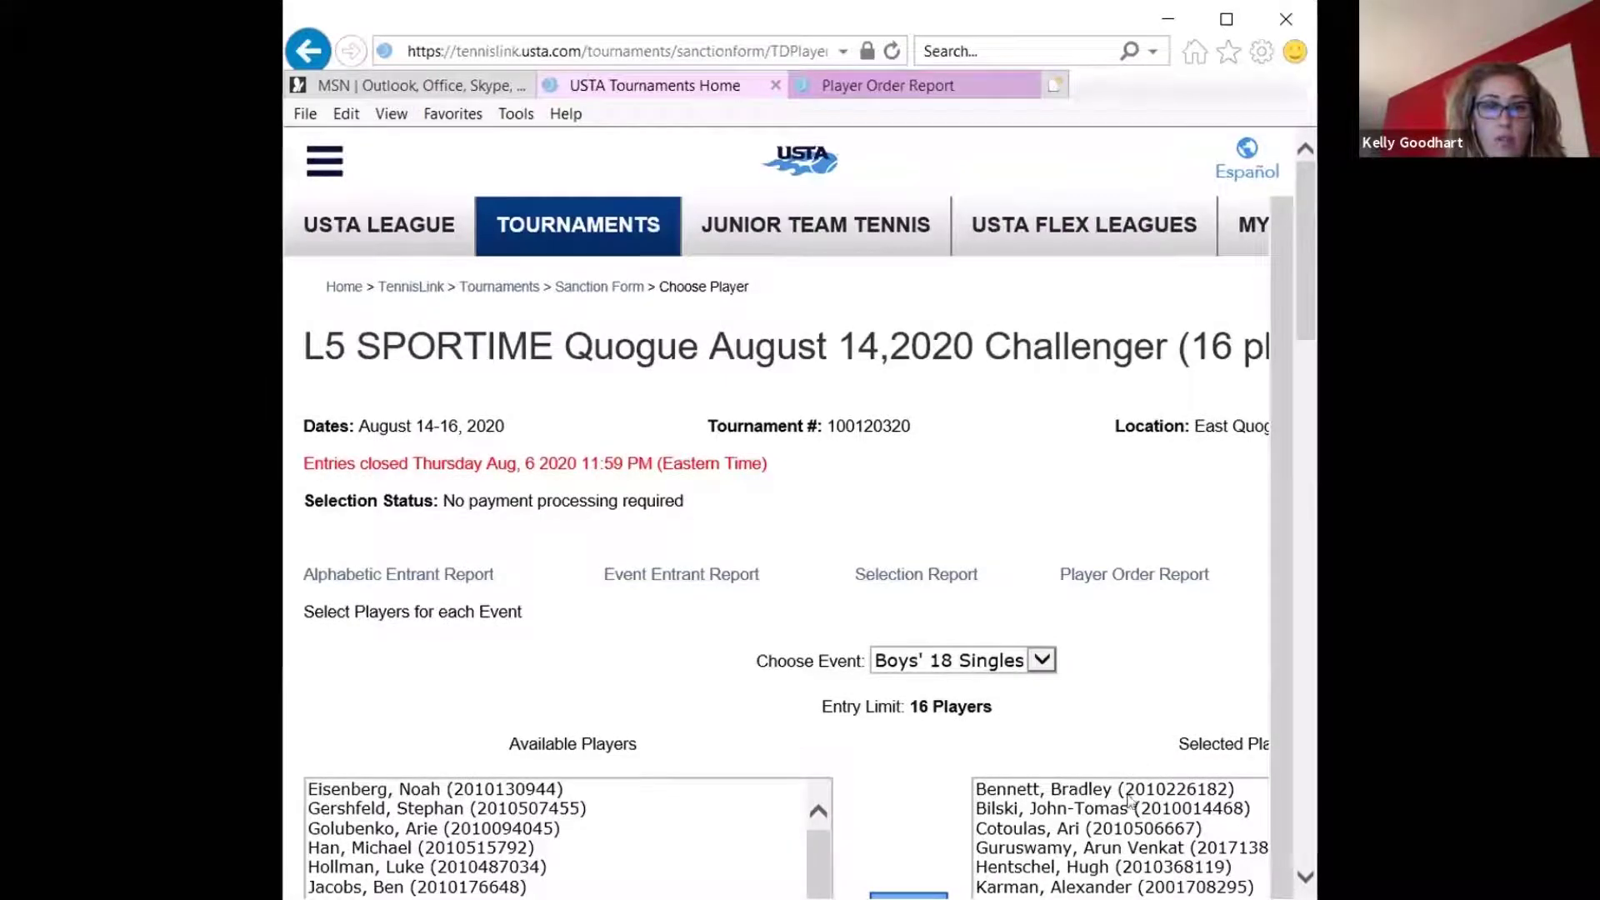
Check the selected players list for Boys' 18 Singles and highlight its player count
scroll(1128, 794, down, 1)
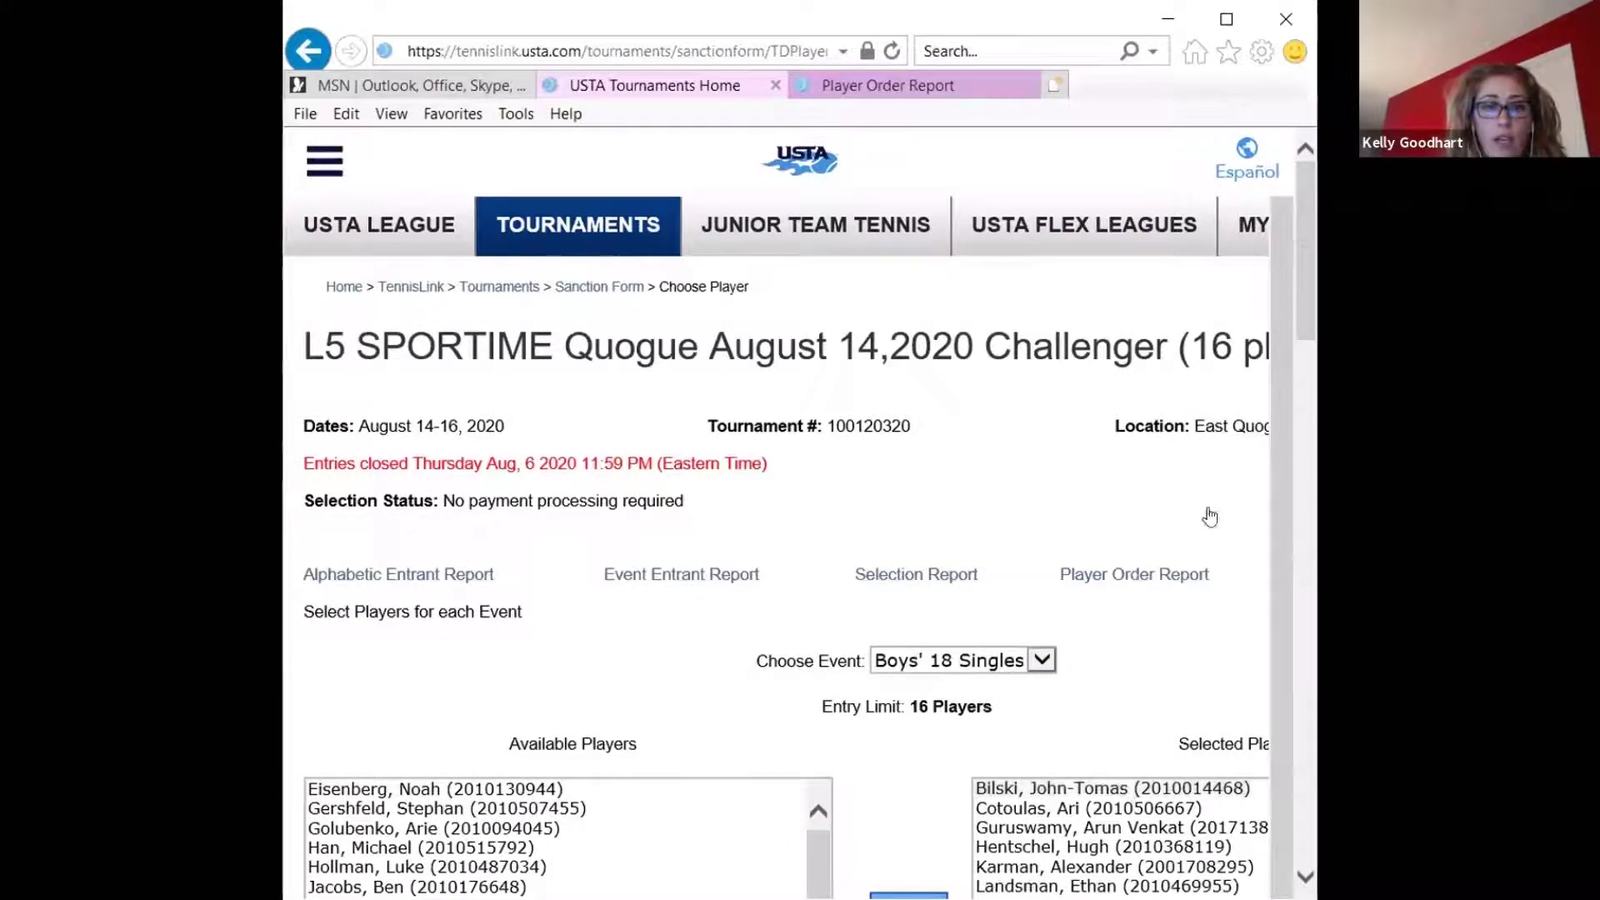
click(1300, 460)
drag(1200, 550, 1271, 552)
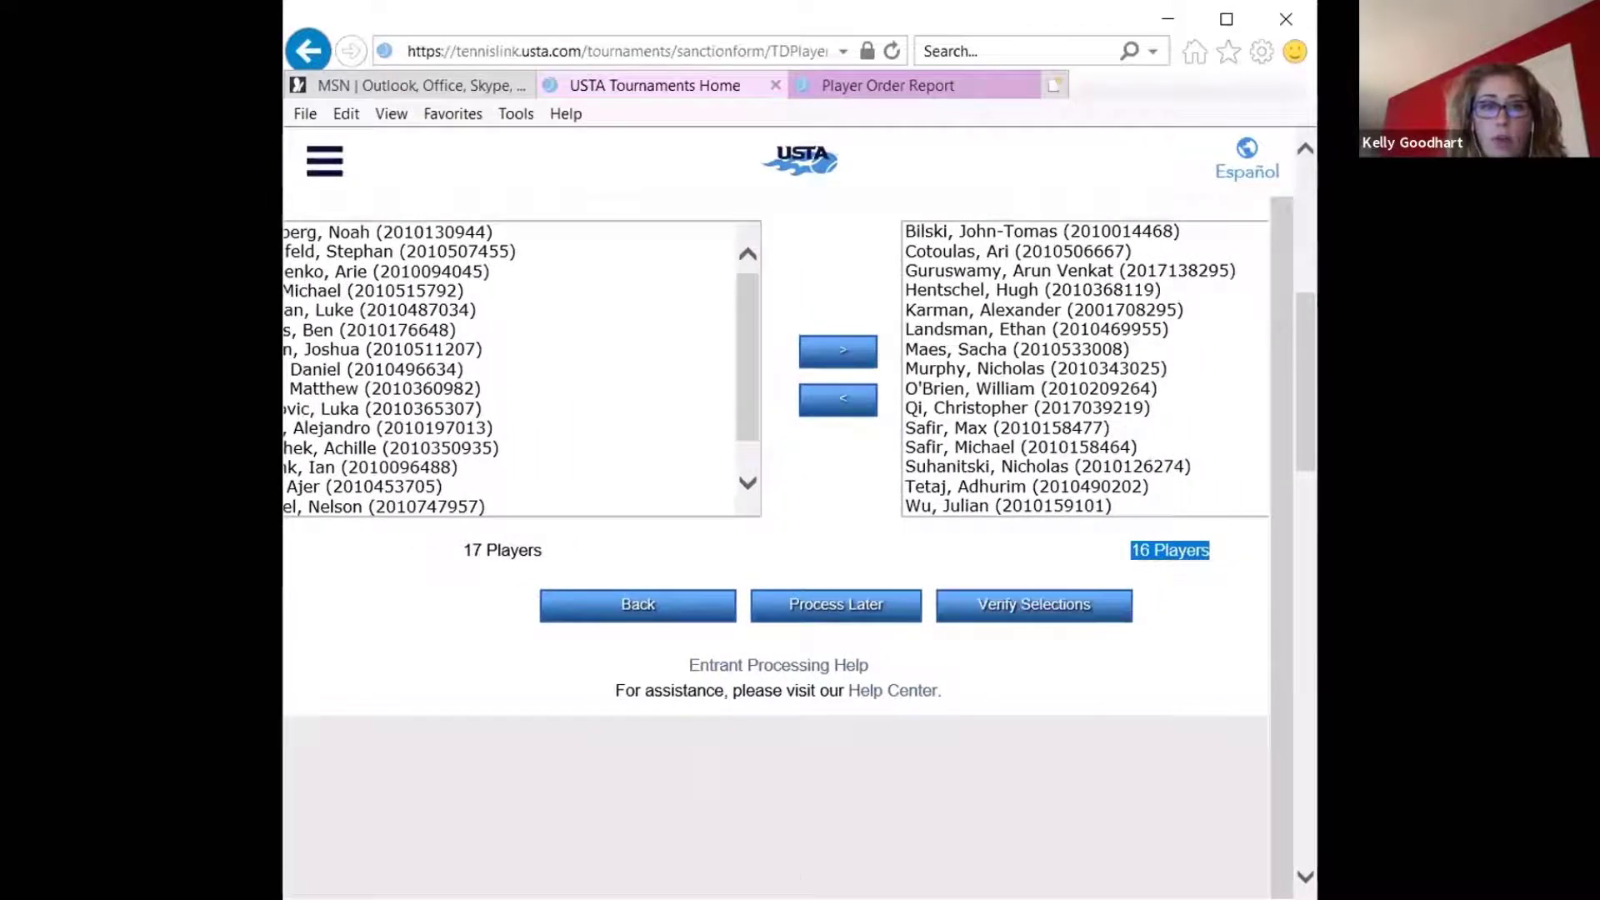
drag(1300, 406, 1308, 369)
drag(1309, 370, 1309, 354)
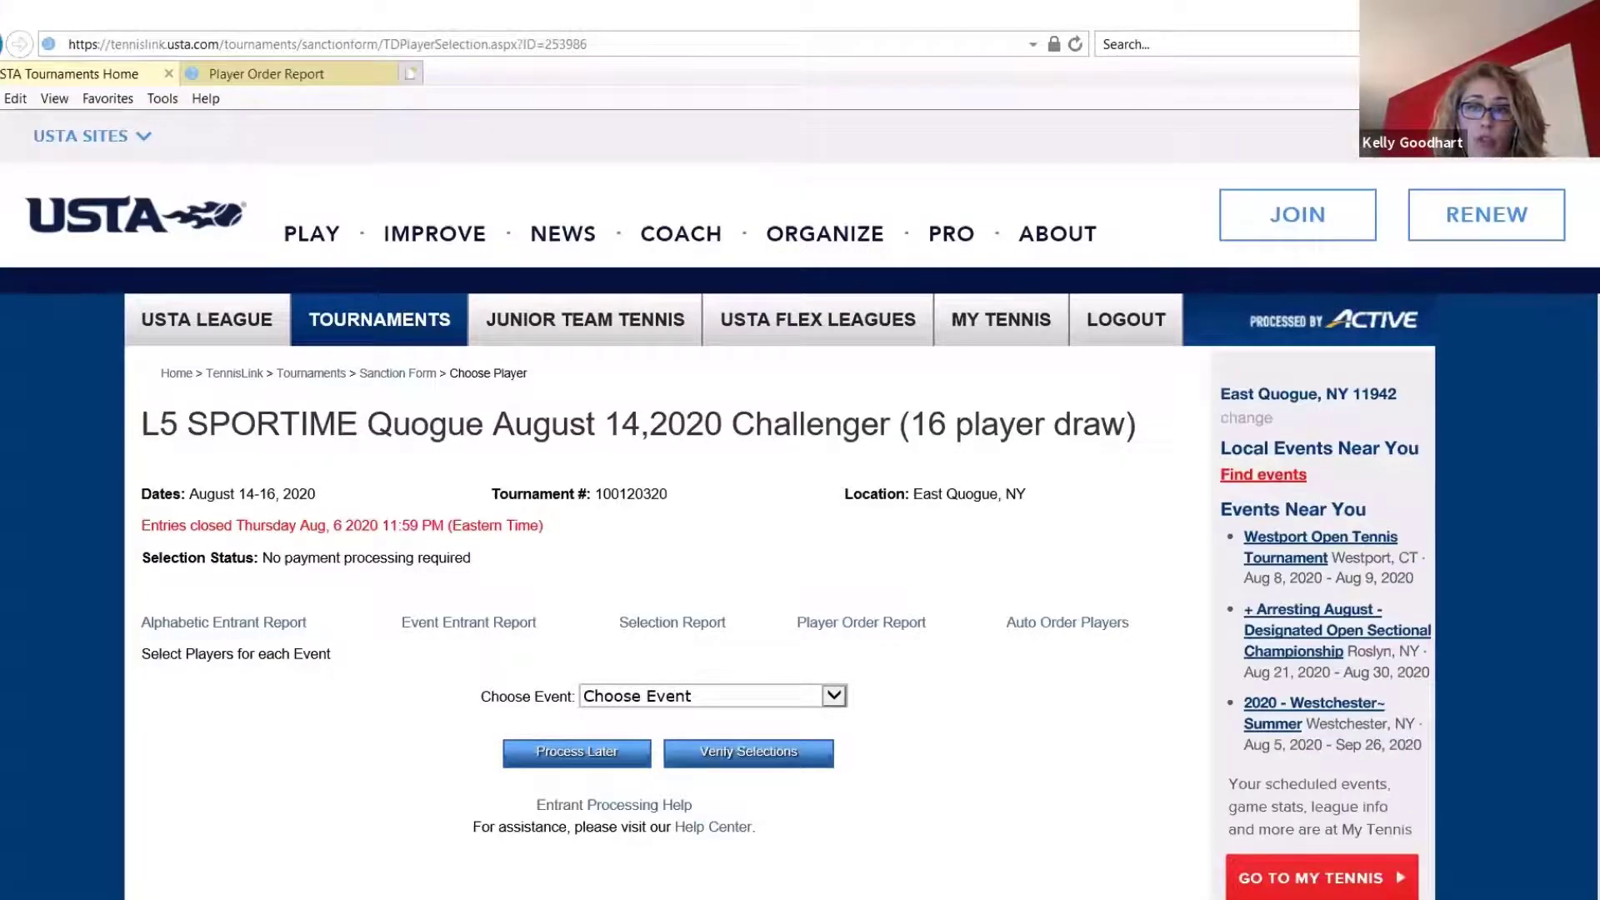
Choose the Girls' 12 Singles event and bring up its available and selected player lists
scroll(779, 583, down, 2)
scroll(834, 426, down, 1)
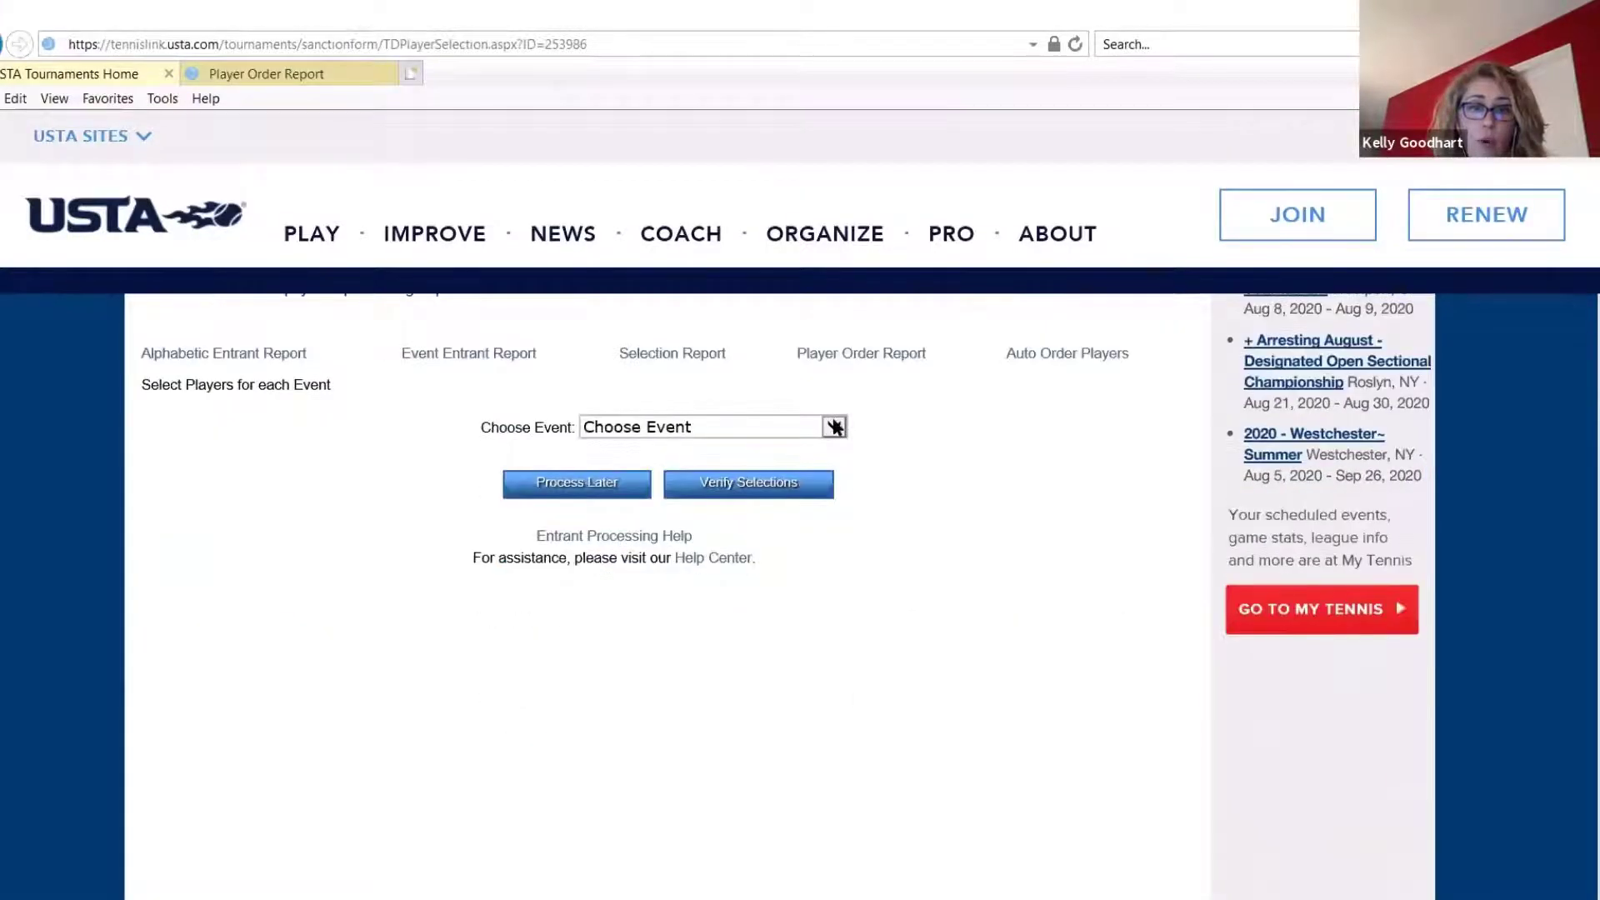
click(835, 426)
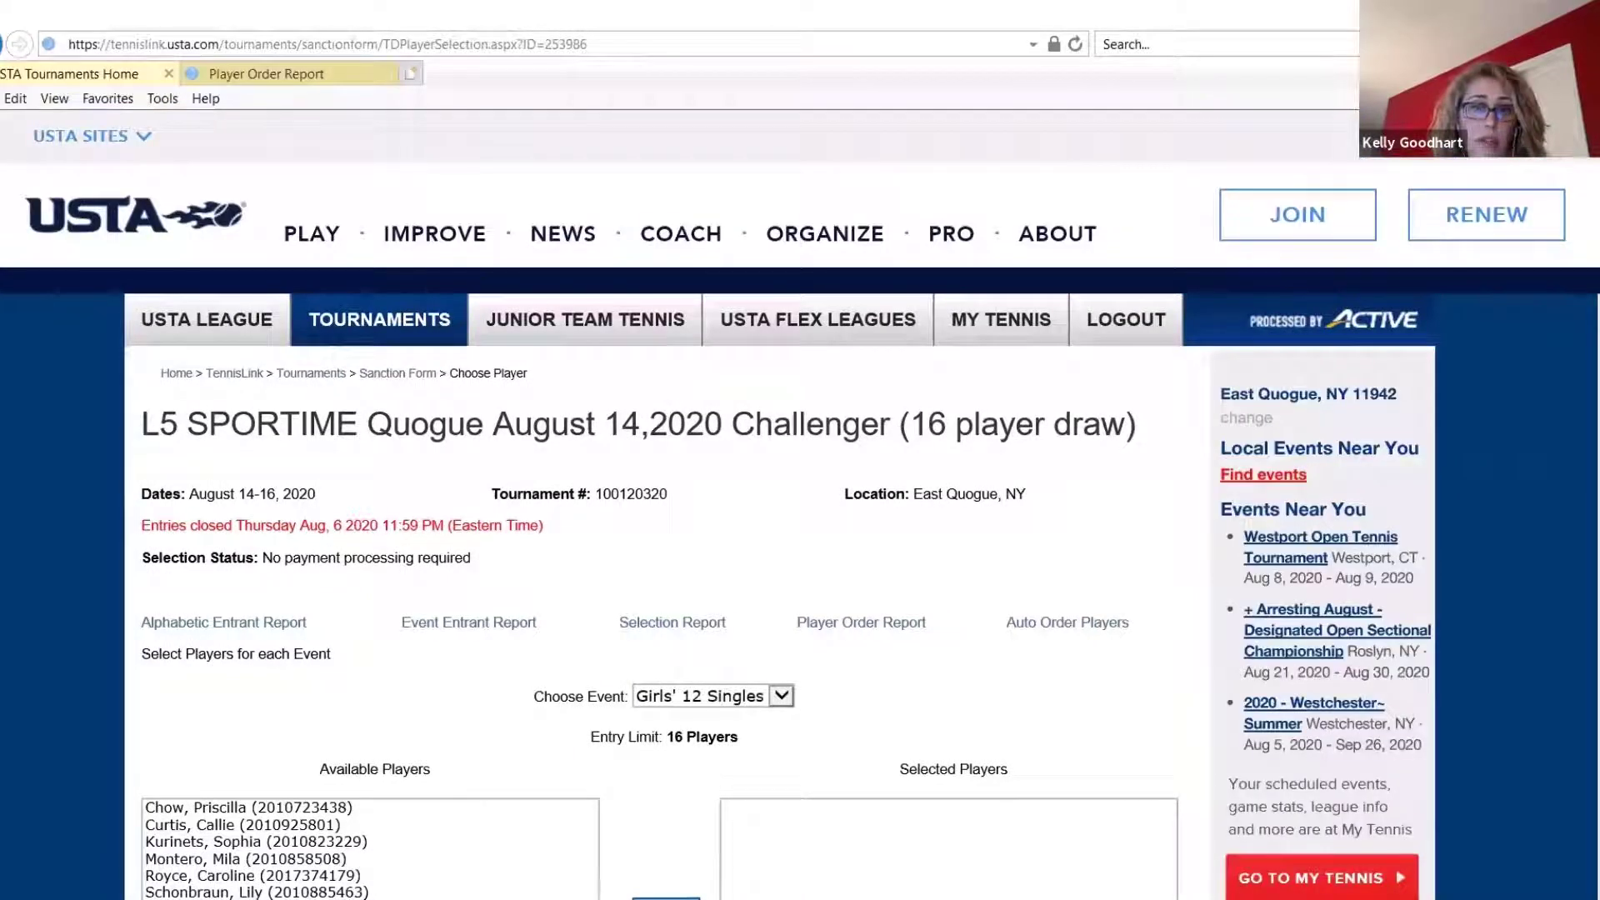
scroll(805, 690, down, 3)
scroll(418, 822, down, 1)
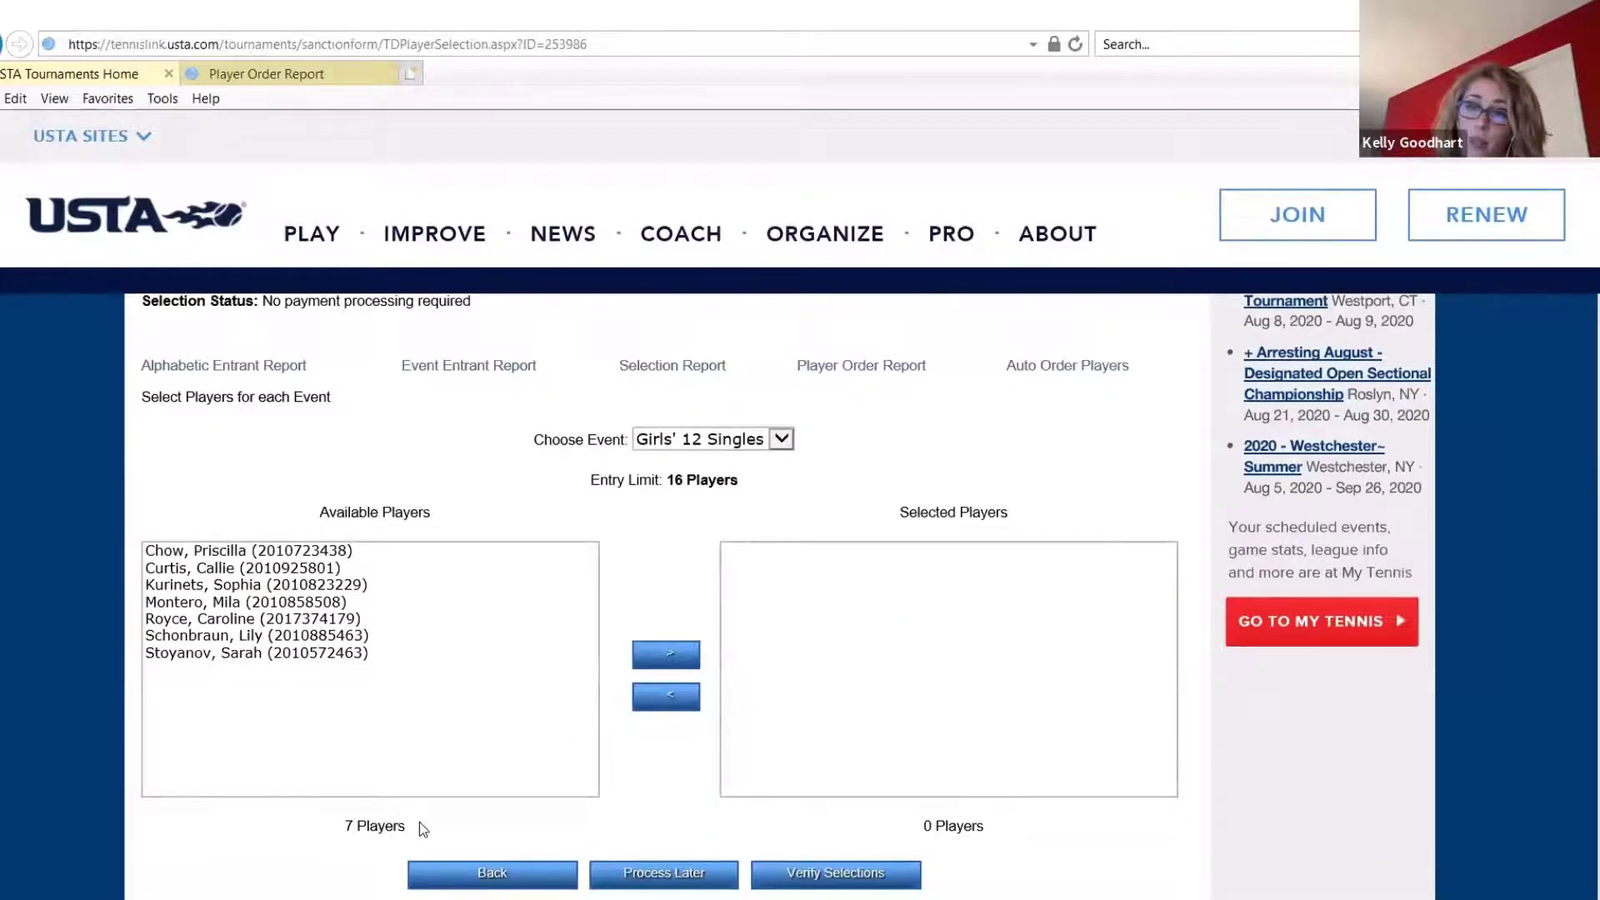
Move the first available Girls' 12 Singles entrant to the selected players
click(310, 557)
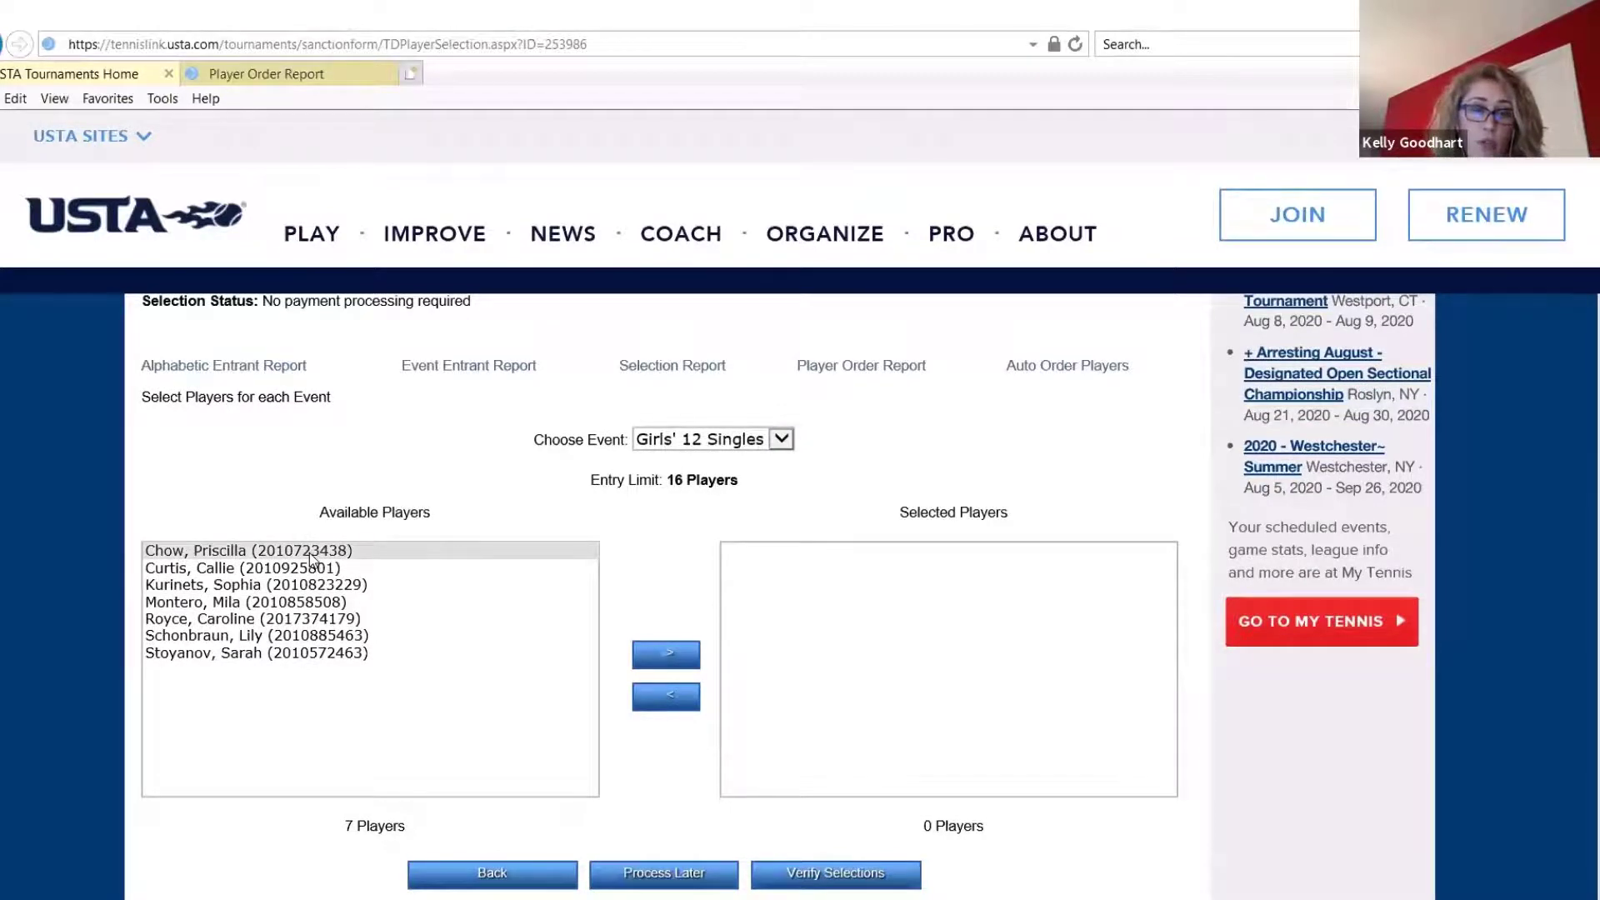
click(309, 555)
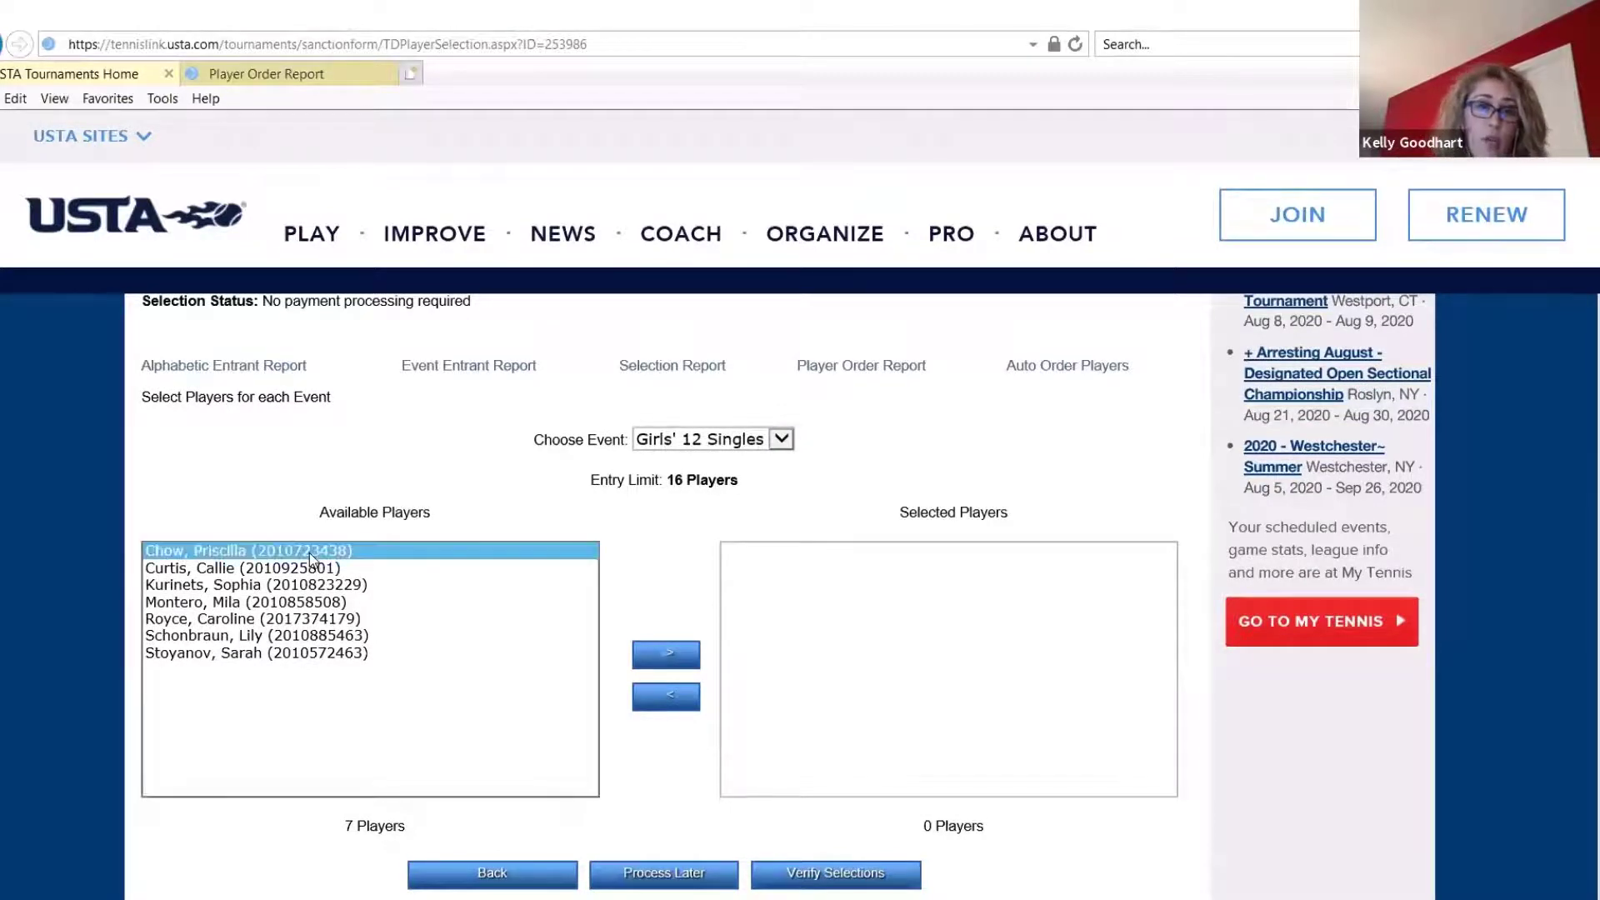
click(680, 658)
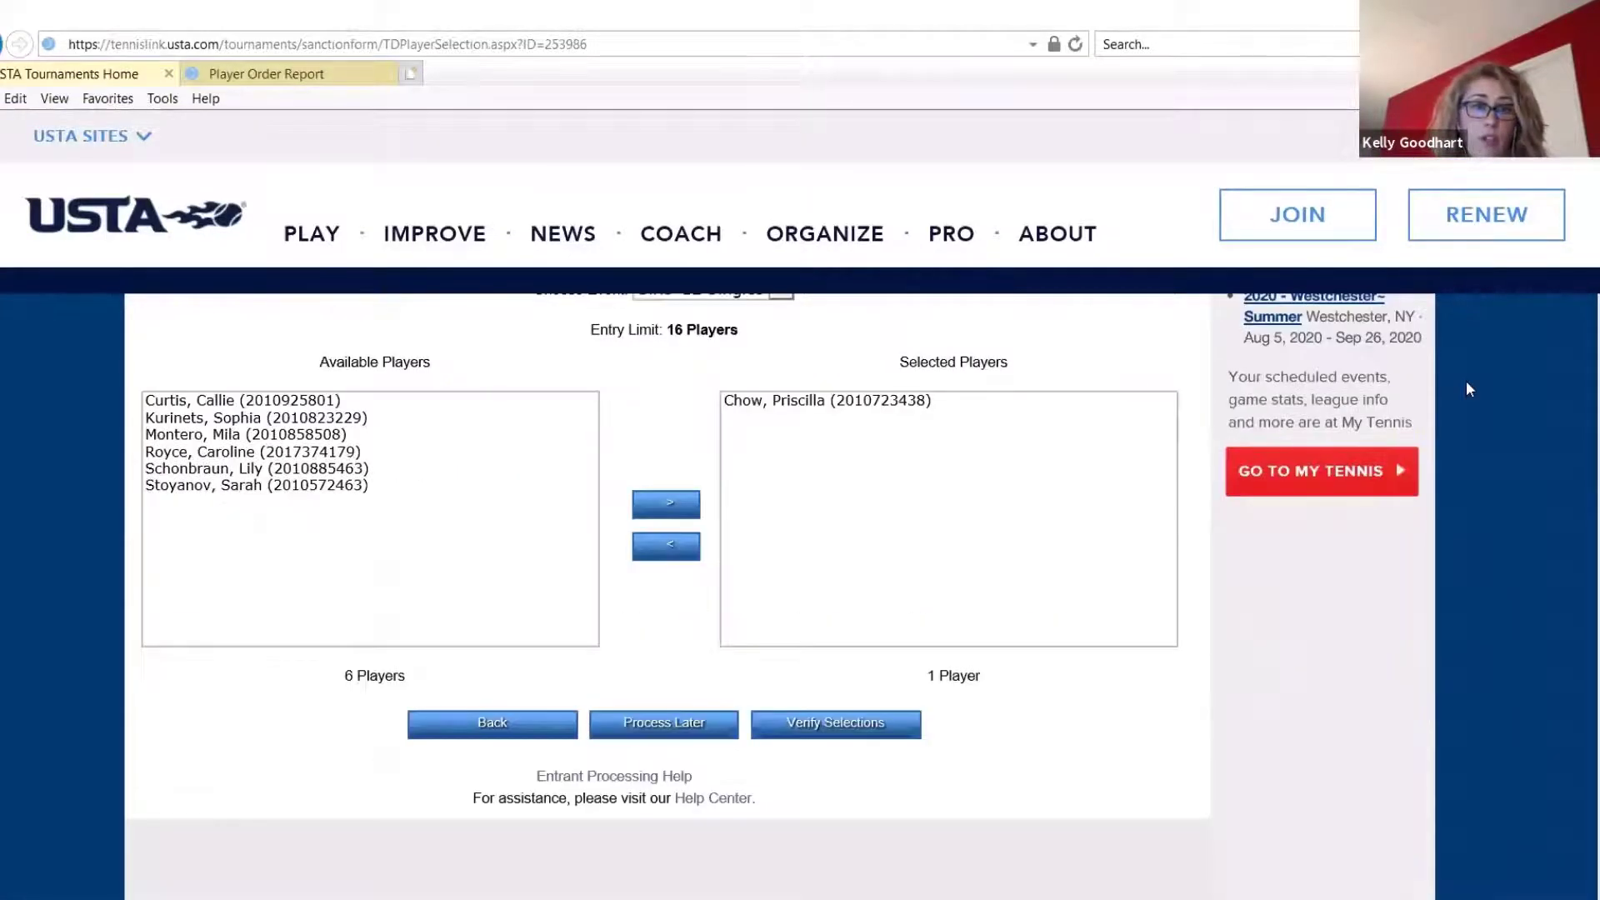
Select all six remaining Girls' 12 Singles entrants together and move them to the selected players
click(331, 405)
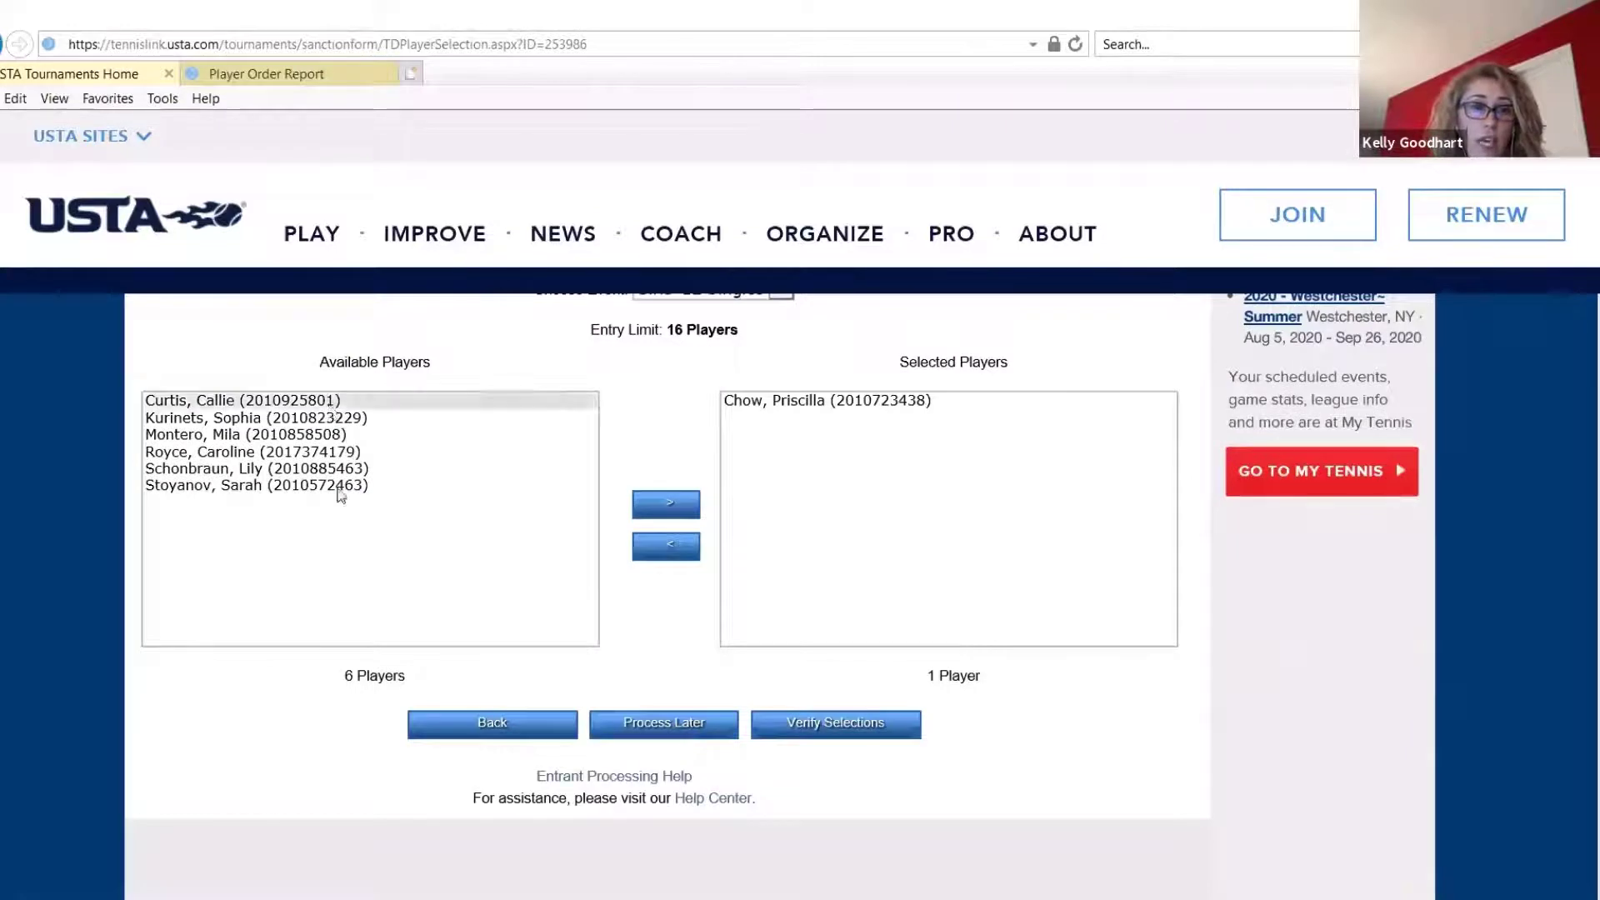
ctrl+click(334, 491)
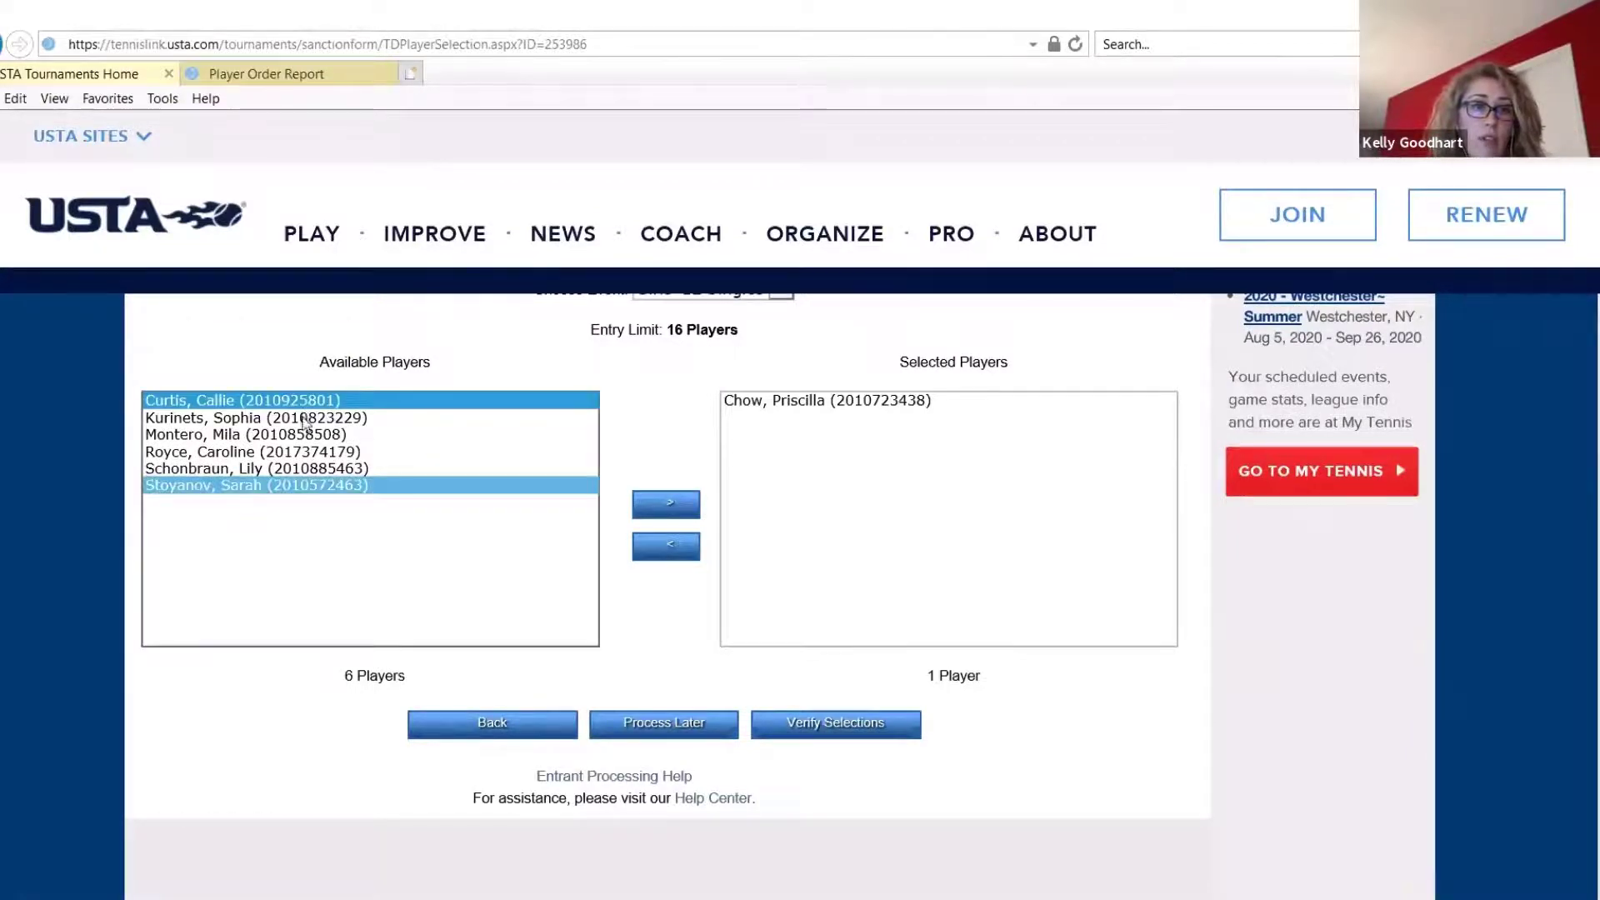
ctrl+click(306, 420)
click(301, 406)
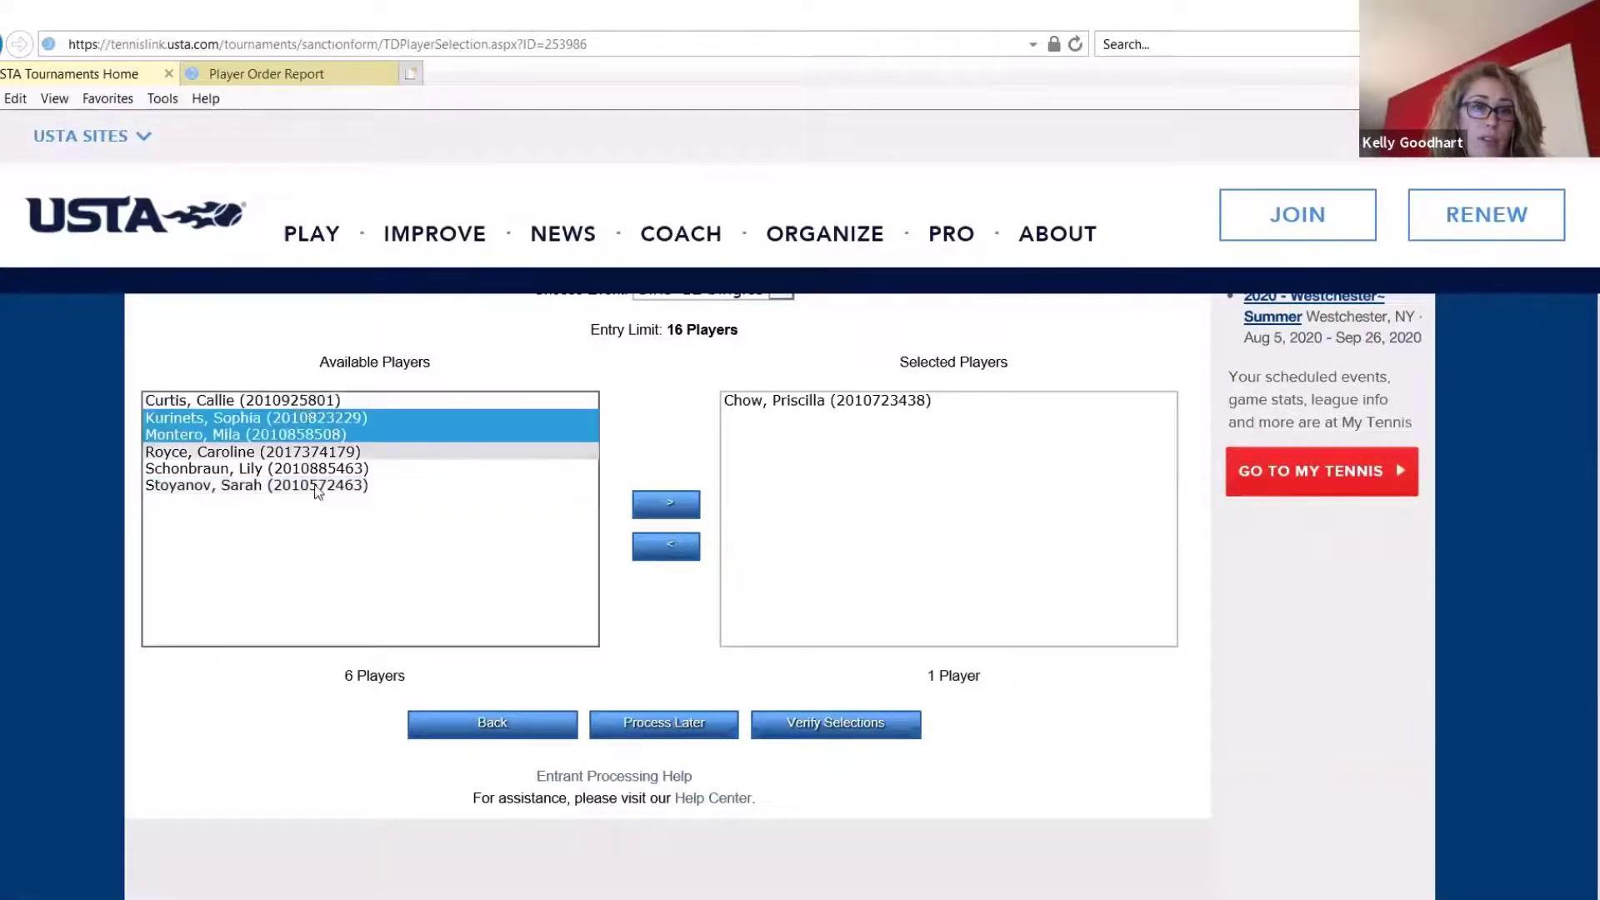
shift+click(292, 484)
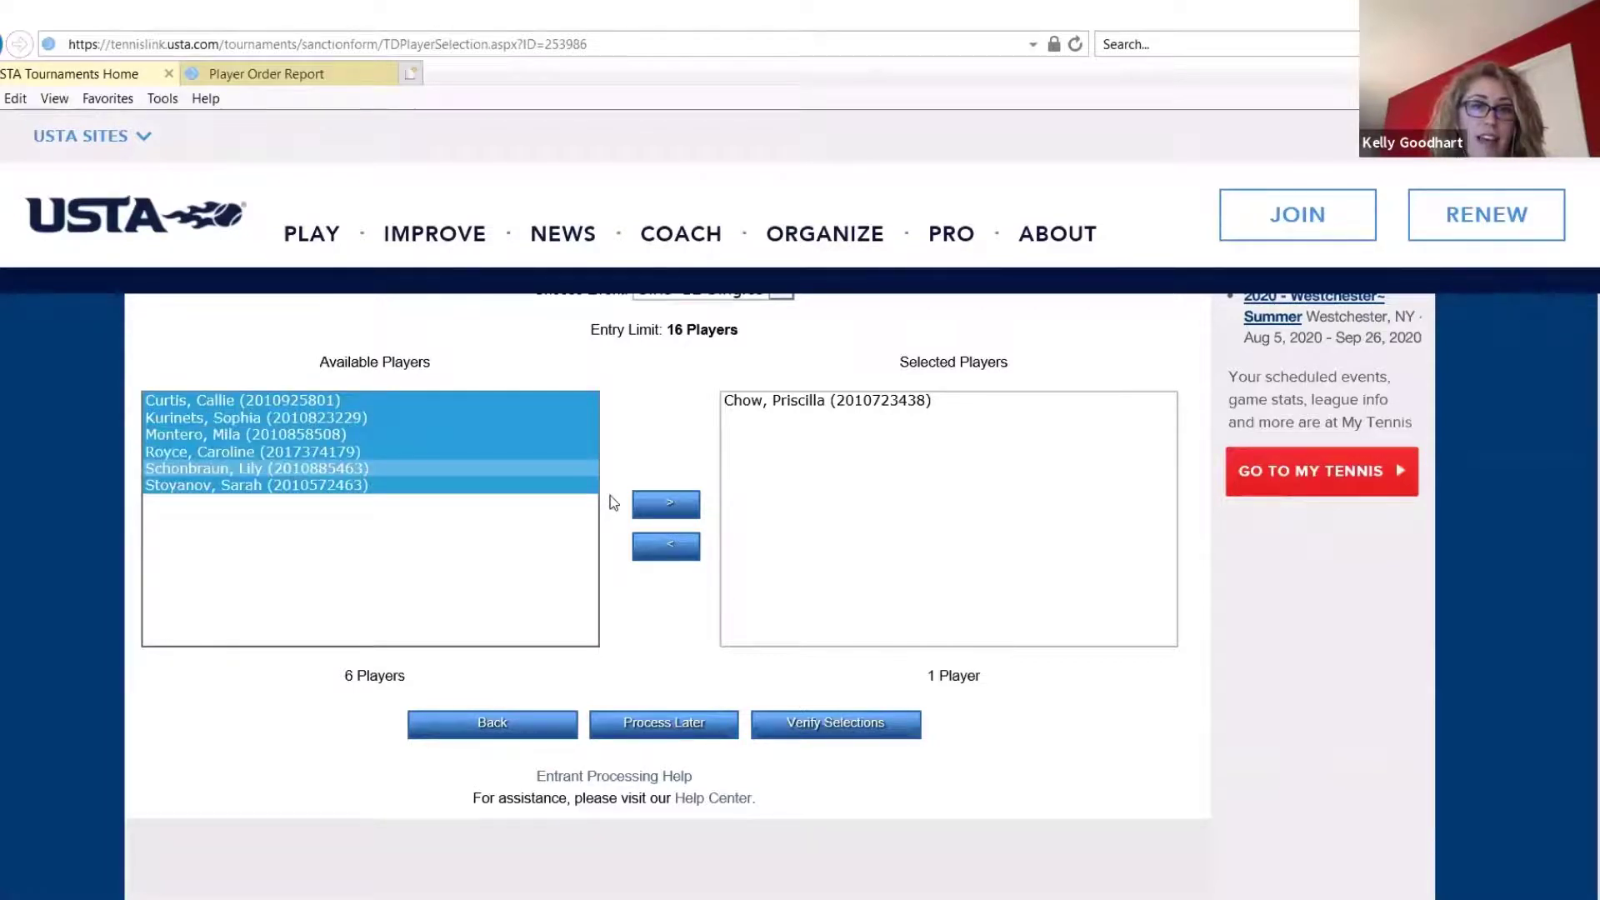
click(657, 516)
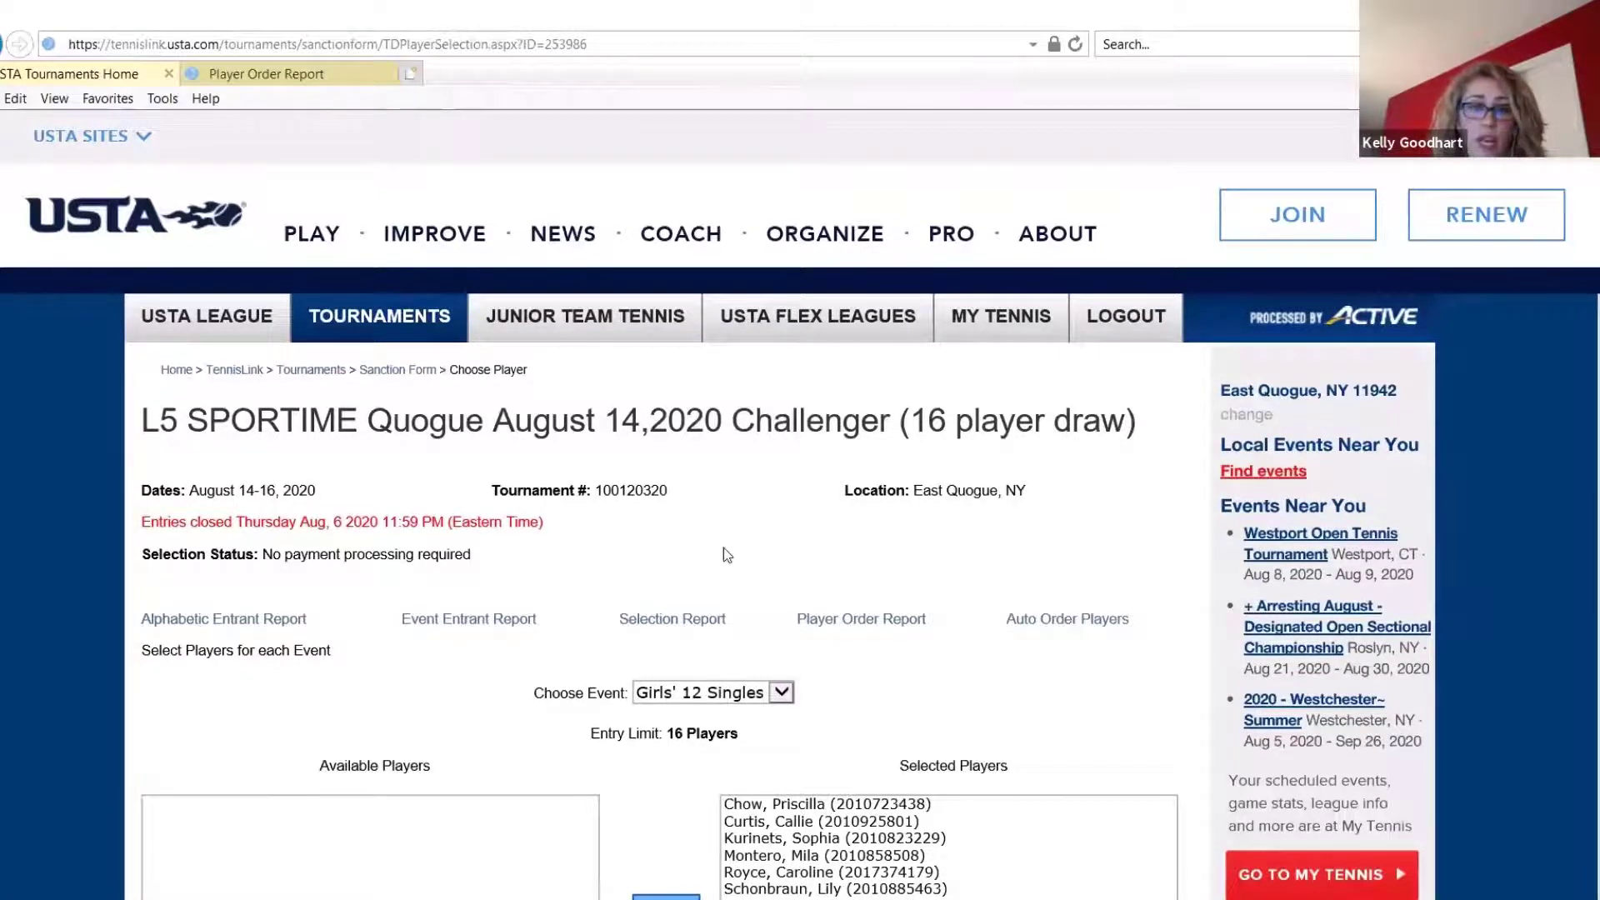
Choose the Girls' 14 Singles event and review its available and selected players
scroll(1075, 668, down, 2)
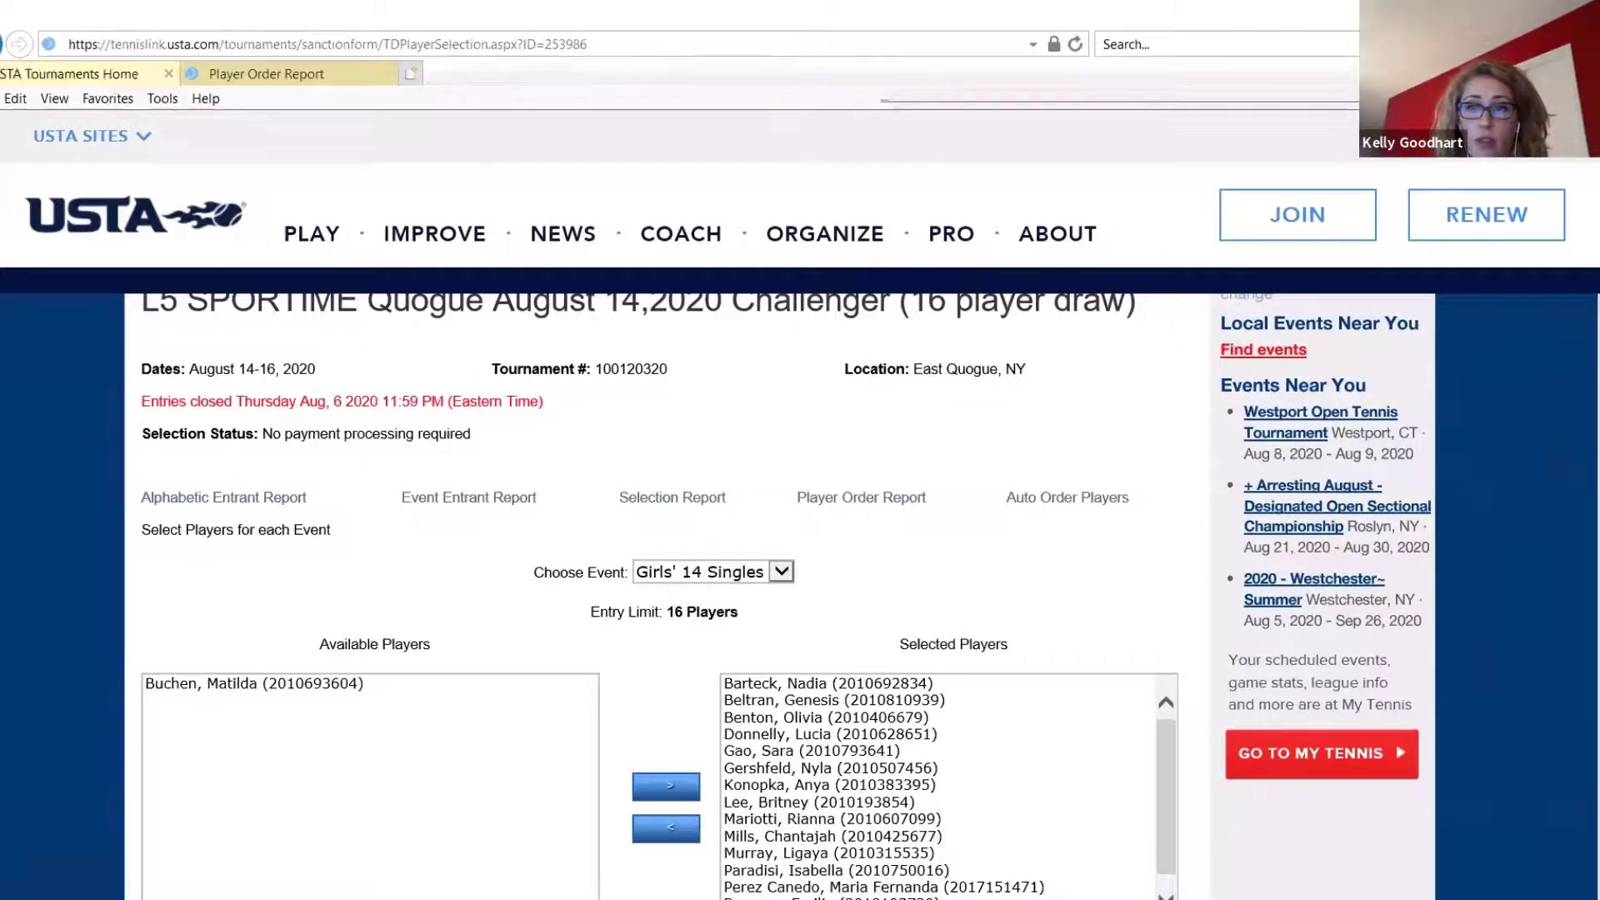
scroll(848, 786, down, 3)
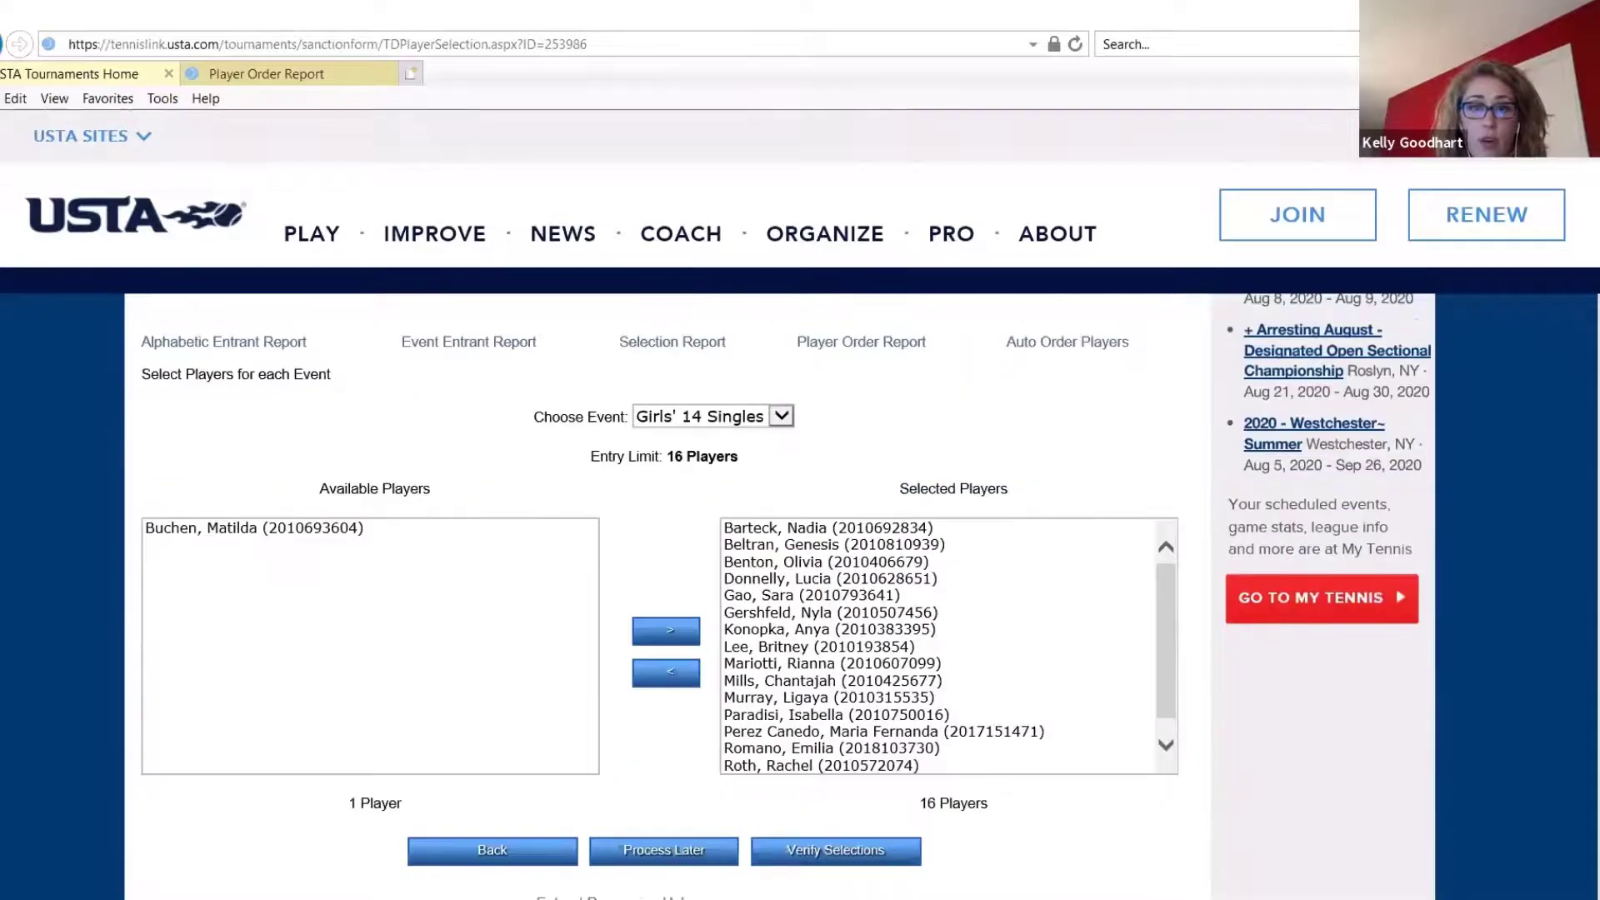
Verify the selections for all events, and confirm processing all player selections and charging the players
click(847, 779)
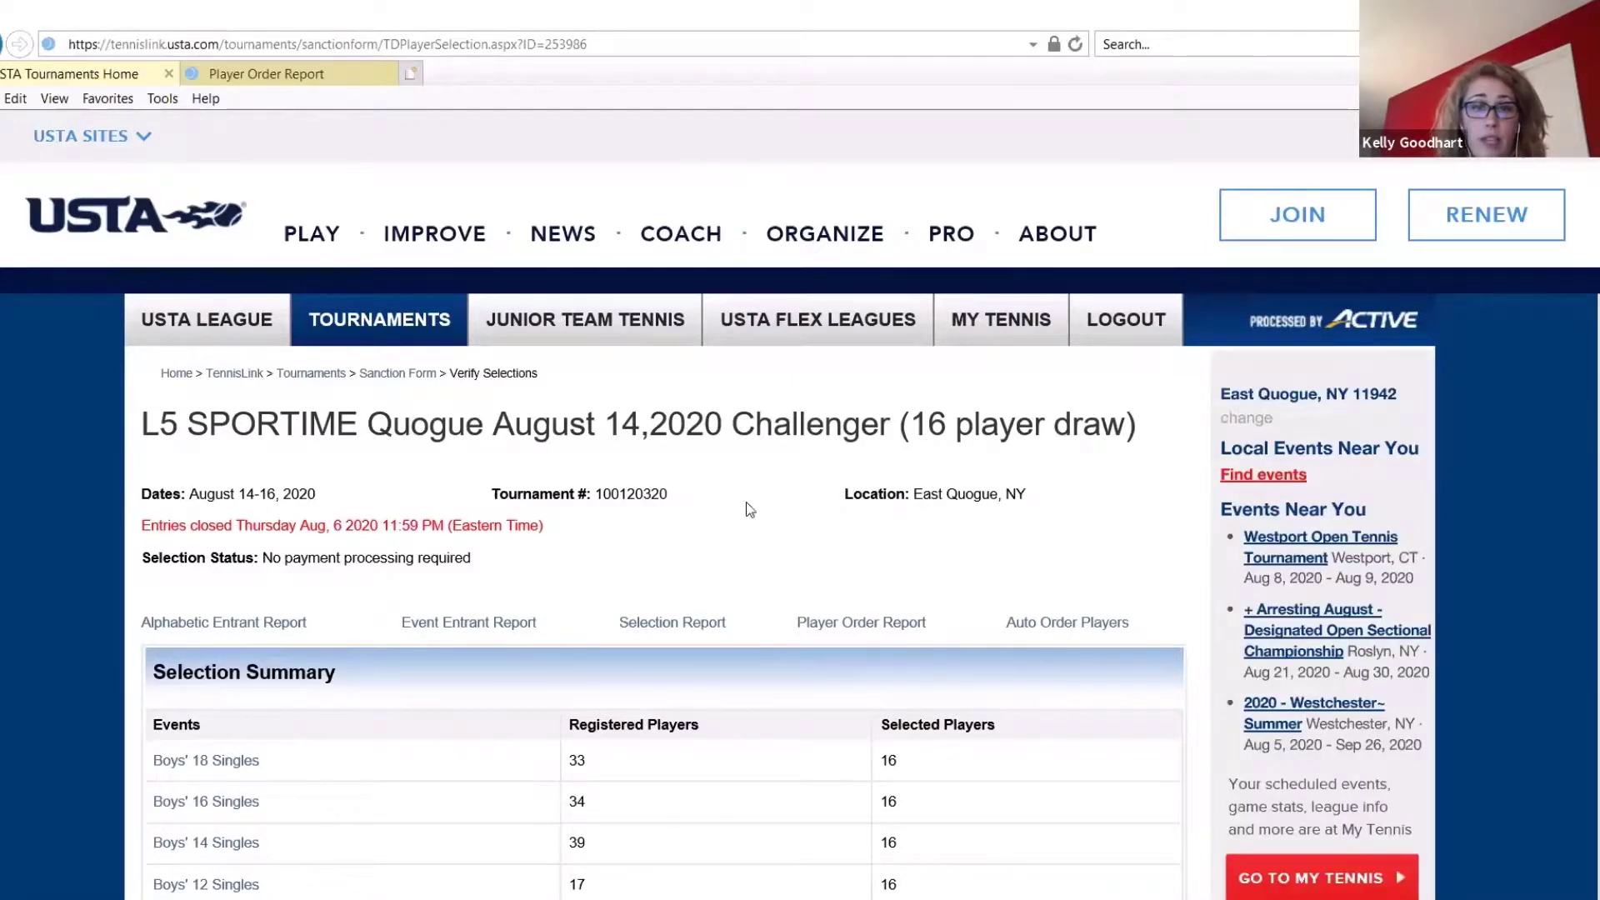
scroll(746, 501, down, 6)
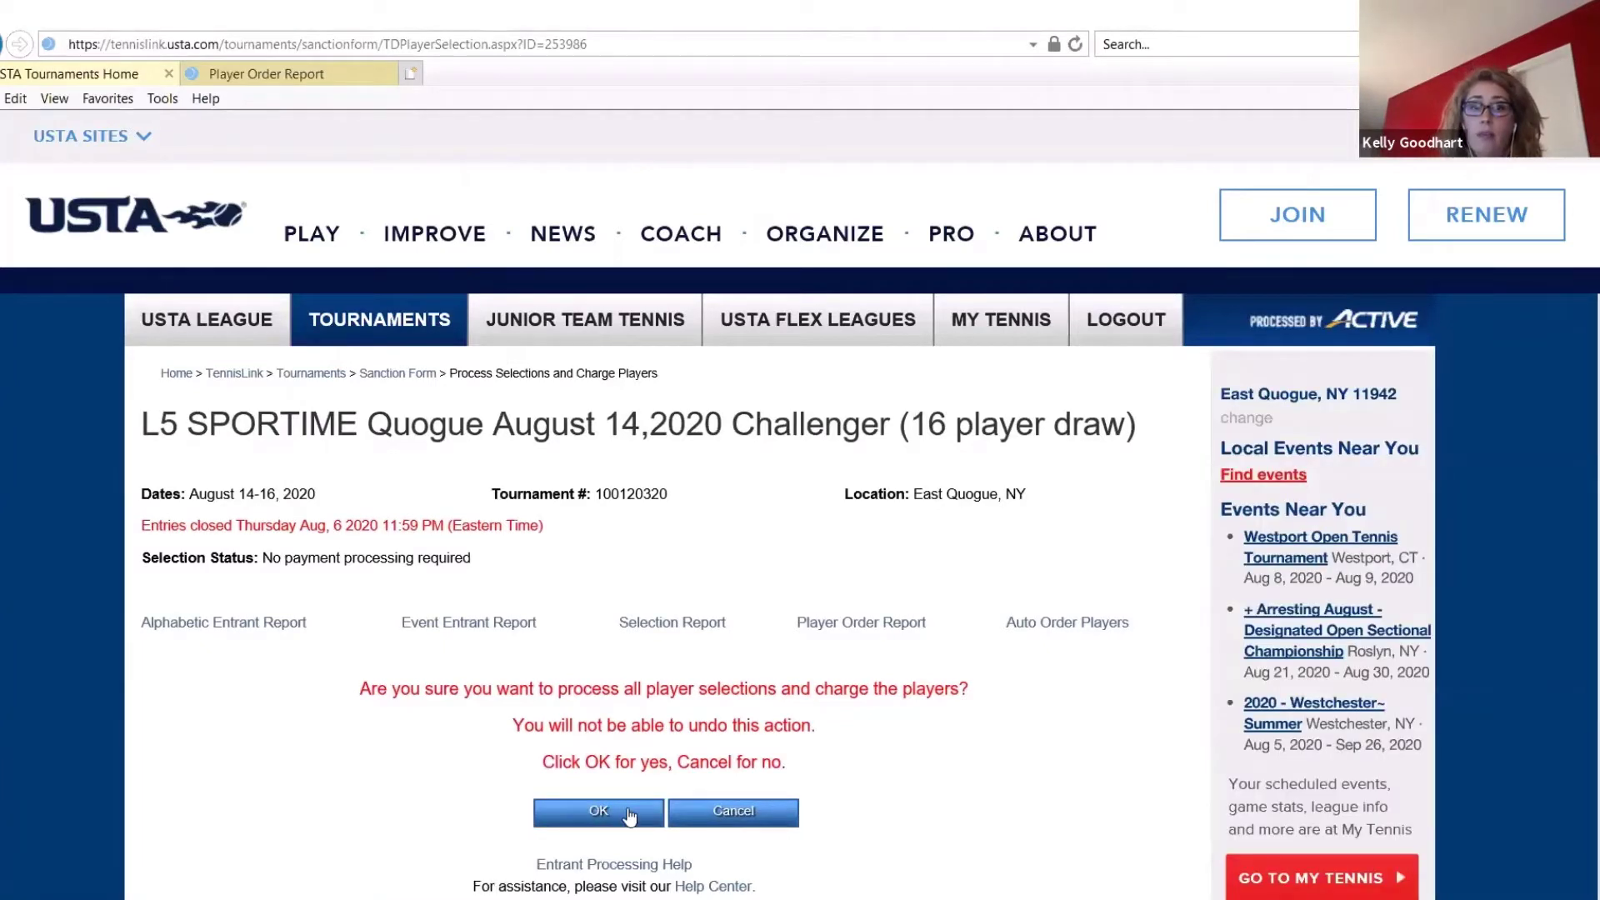
click(626, 820)
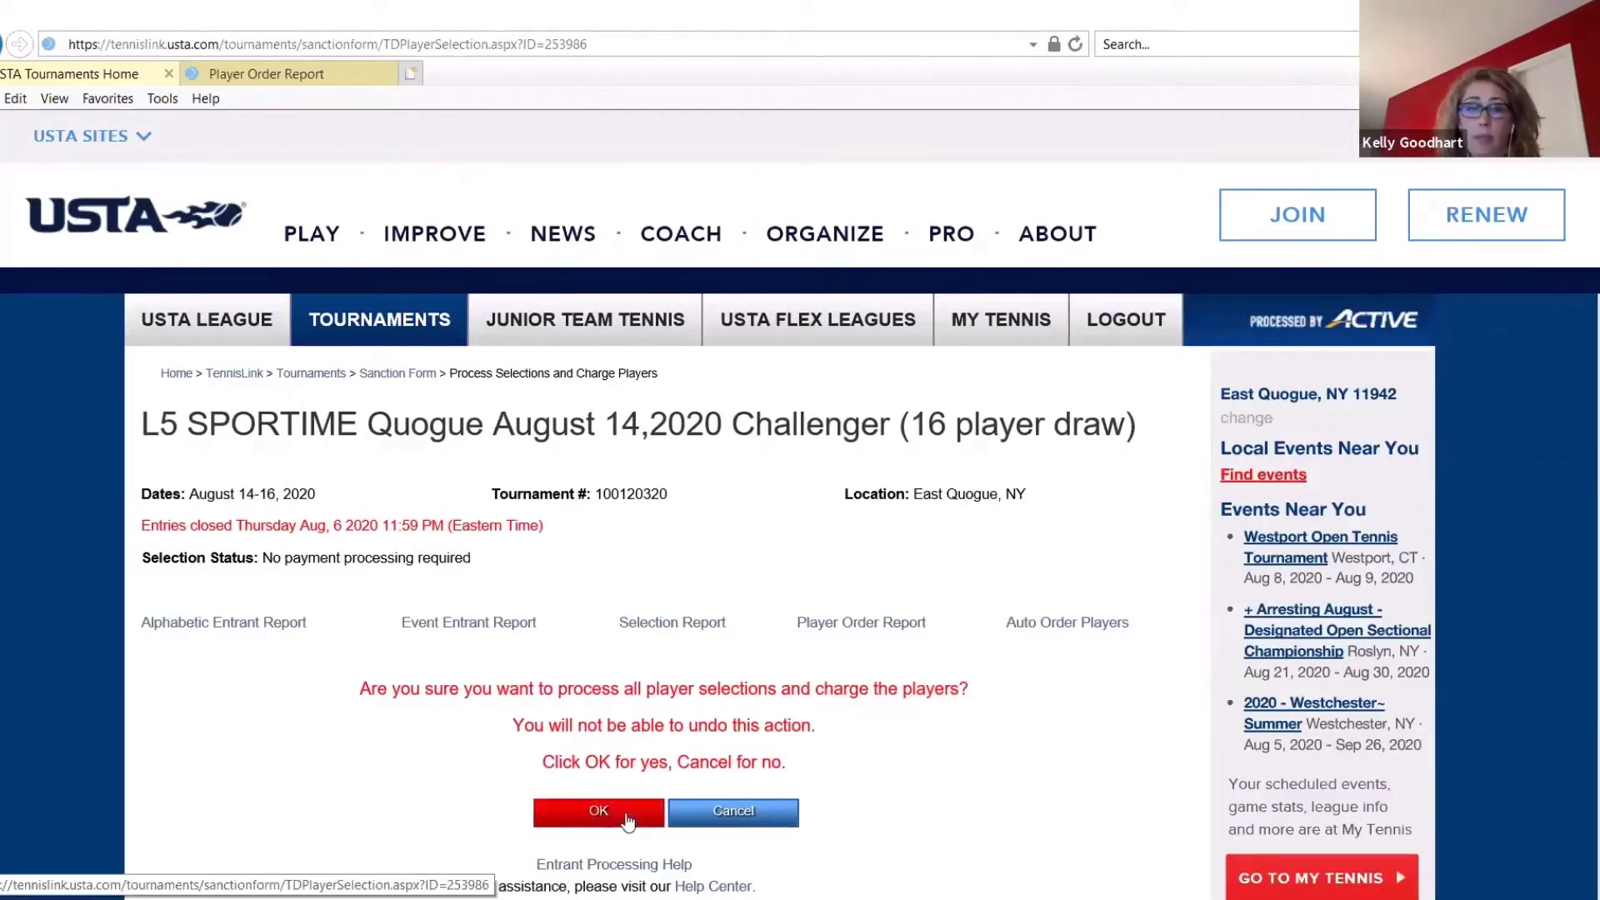